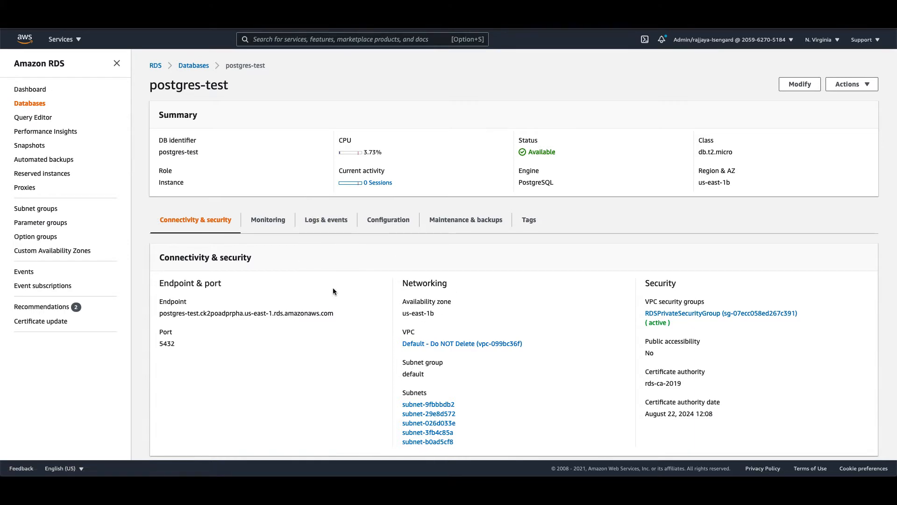
- Review postgres-test's connectivity details: endpoint, port 5432, default VPC, subnets and security group
scroll(333, 288, "down", 1)
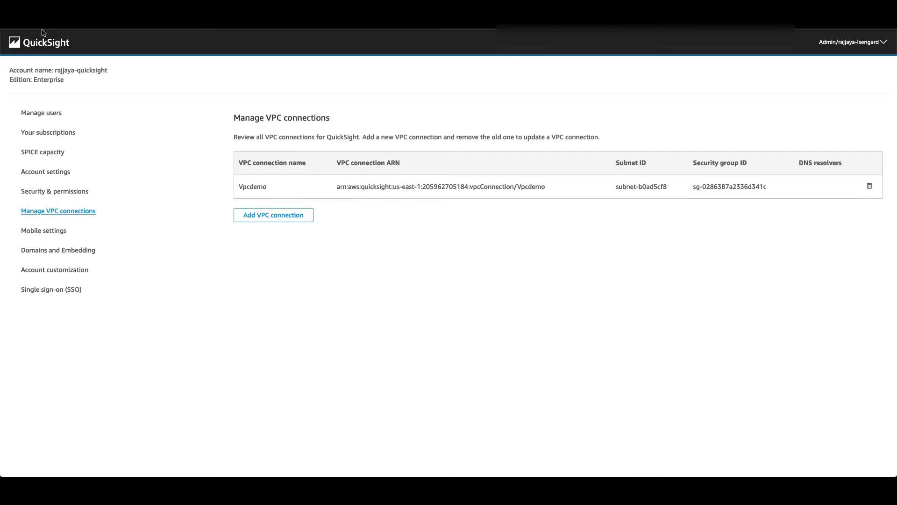
- Open the Add VPC connection form from Manage QuickSight's VPC connections page
left_click(40, 44)
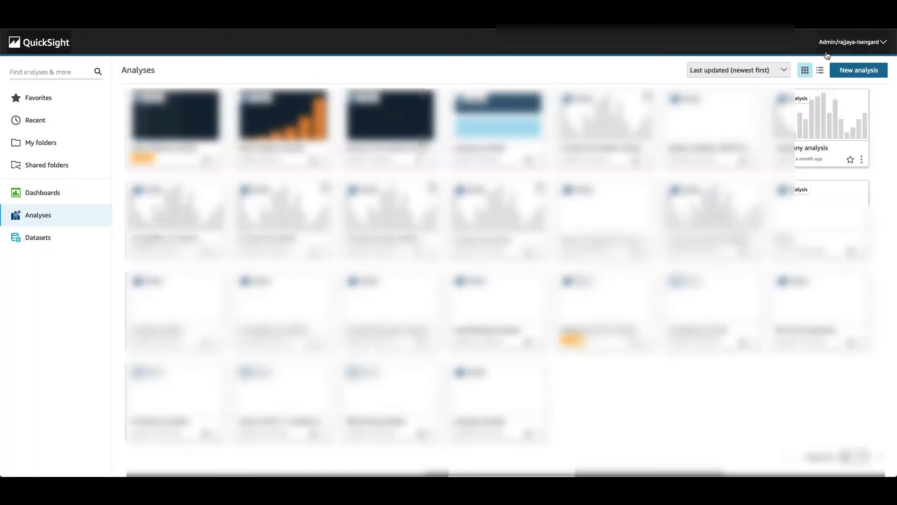
left_click(848, 42)
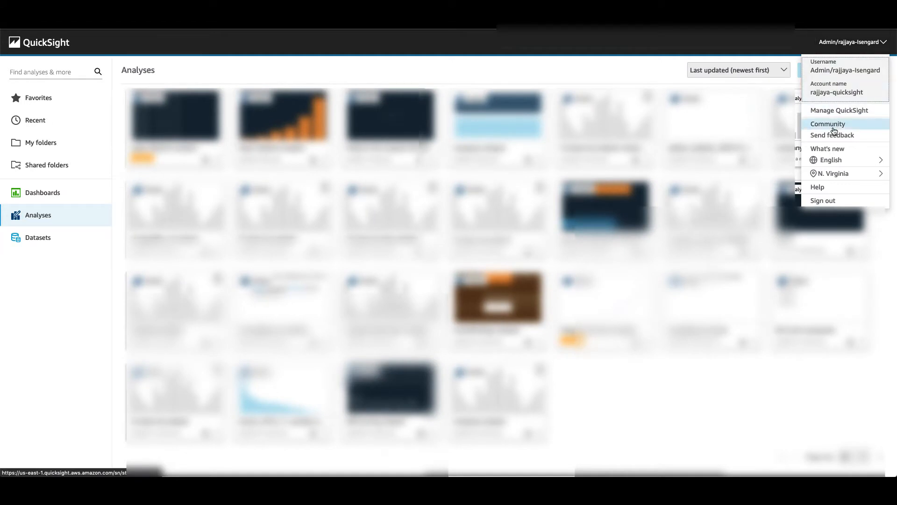
left_click(841, 111)
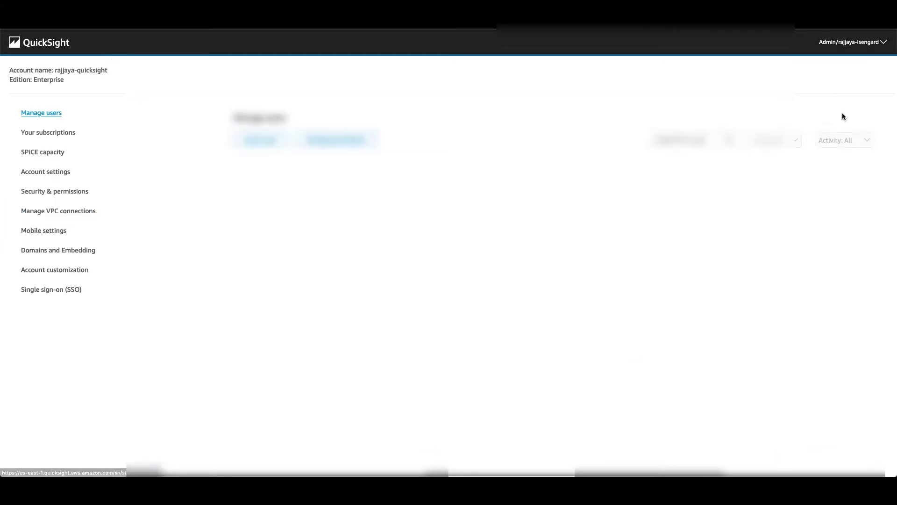
left_click(55, 215)
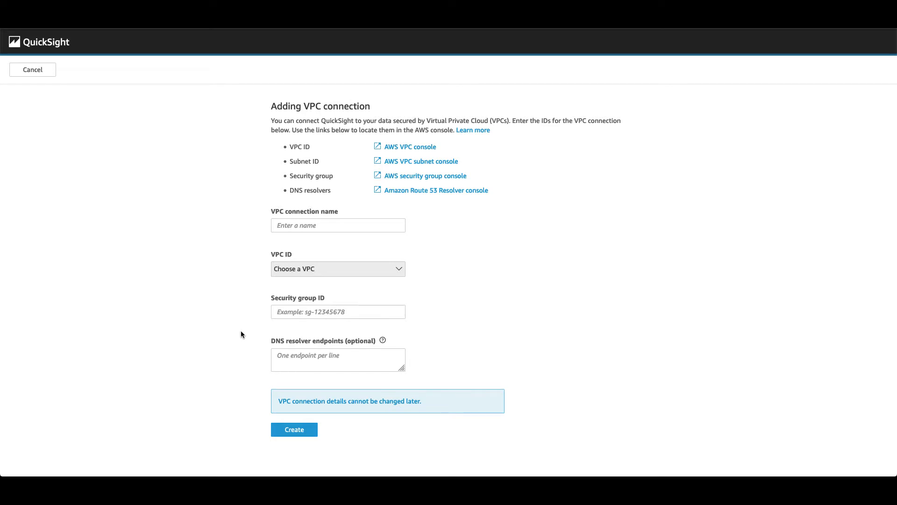
- Name the new QuickSight VPC connection Vpcdemo
left_click(308, 225)
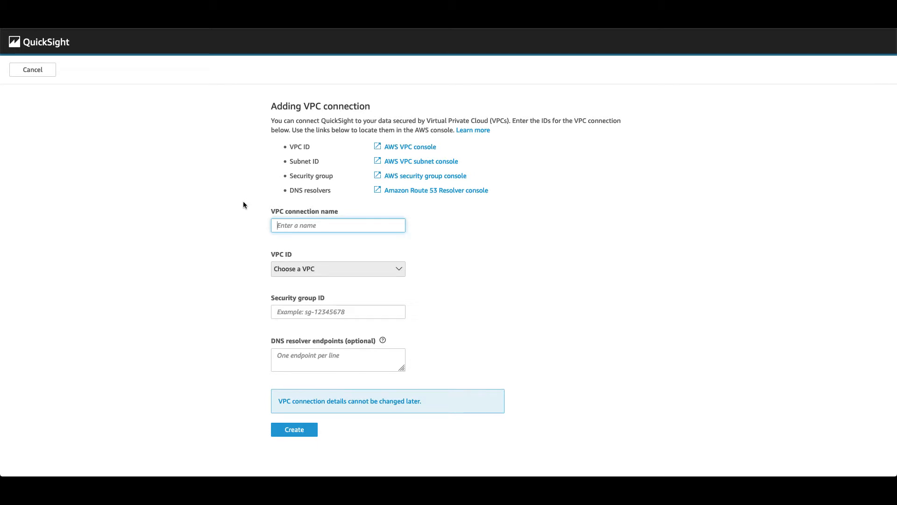
left_click(306, 268)
left_click(303, 222)
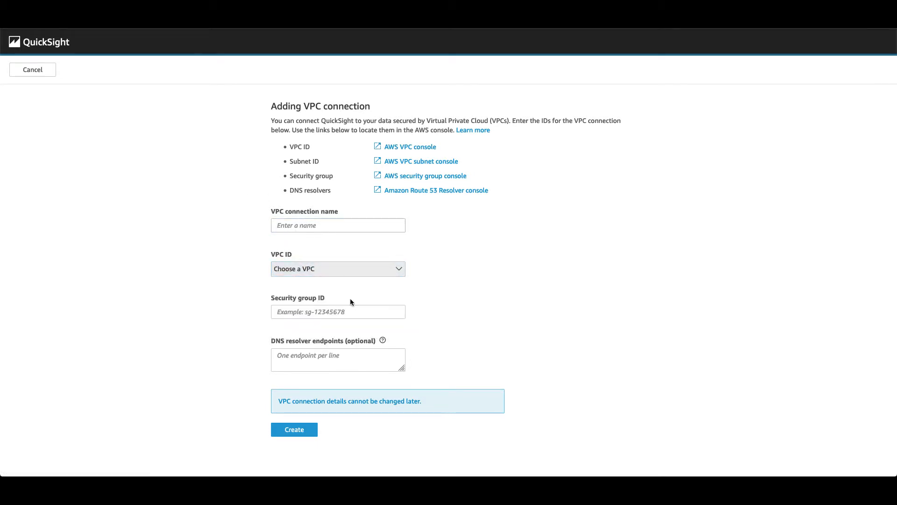
left_click(321, 311)
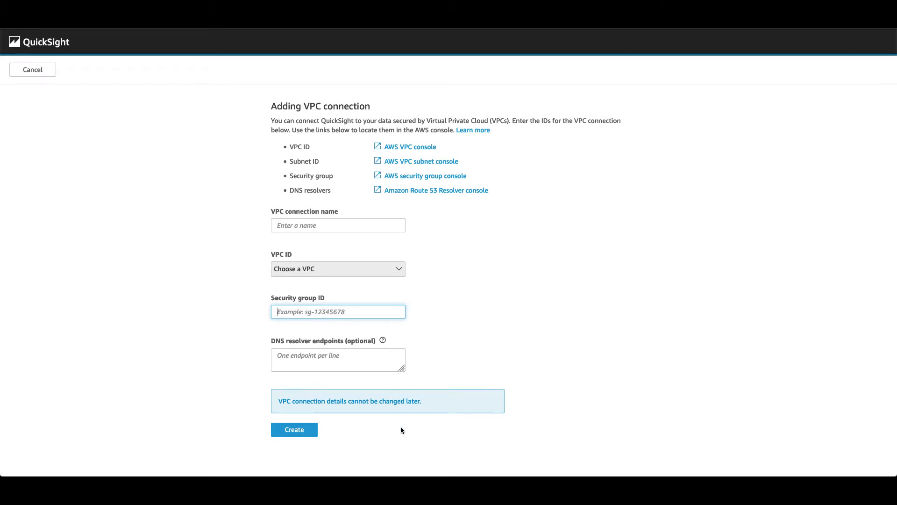
left_click(294, 225)
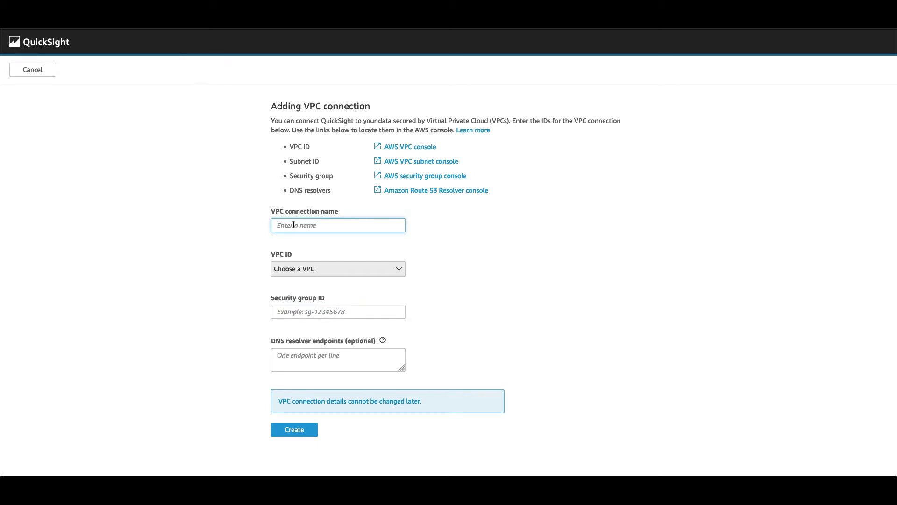
type("Vpcdemo")
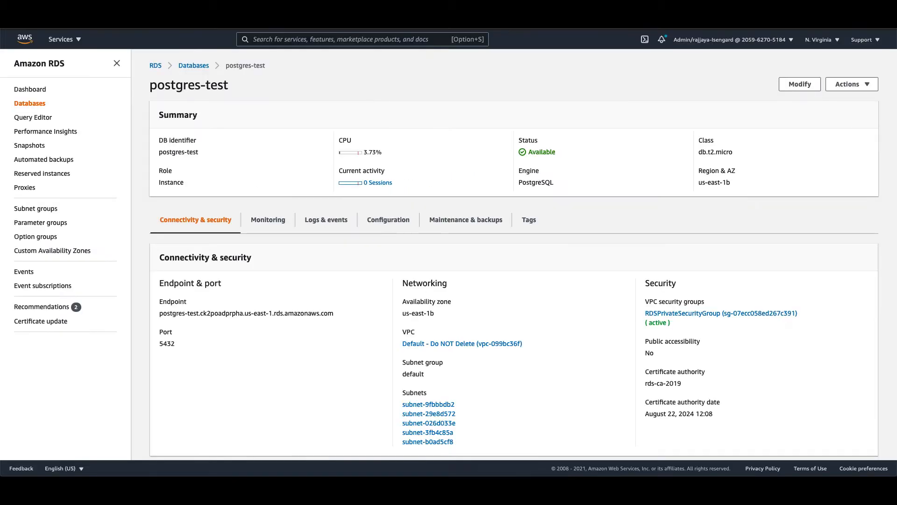
- Select the database's VPC vpc-099bc36f for the connection
scroll(487, 272, "down", 1)
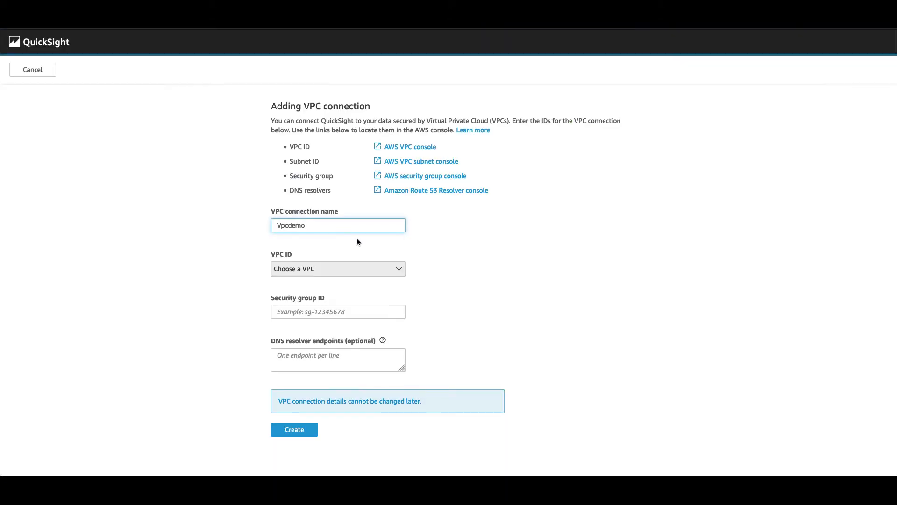
left_click(330, 268)
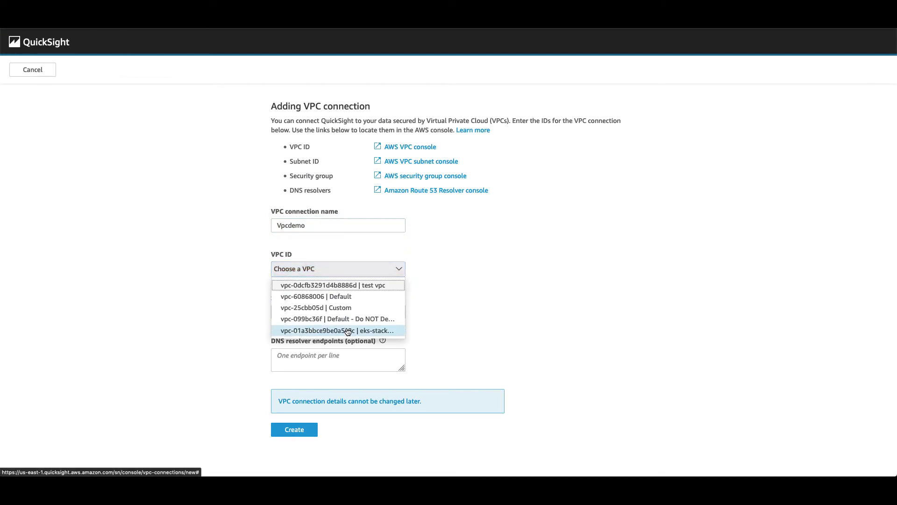
left_click(358, 320)
scroll(462, 357, "down", 1)
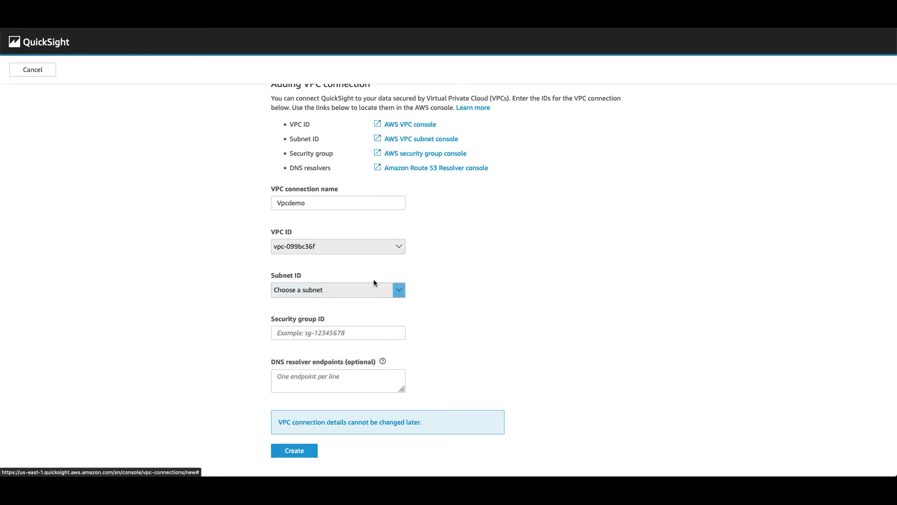
- Look up the subnet in the console and select subnet-b0ad5cf8 in the form
key("ctrl+Tab")
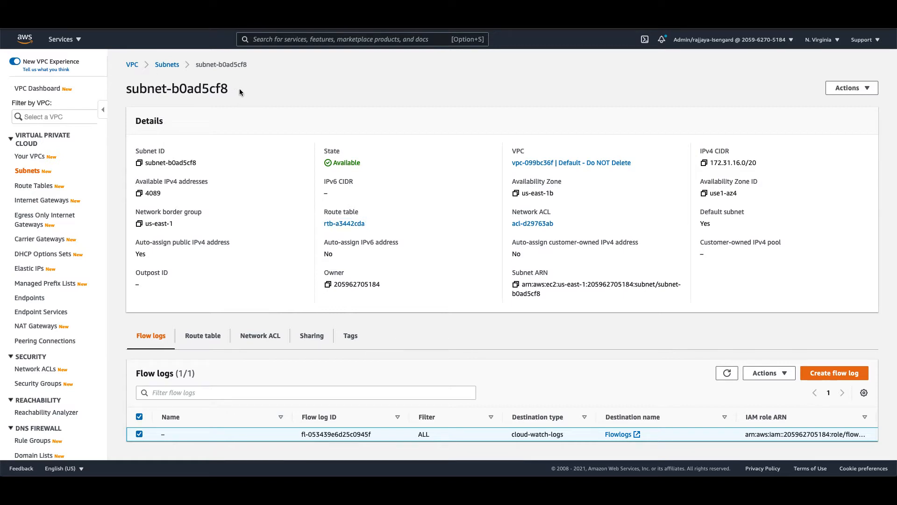
left_click_drag(239, 88, 127, 89)
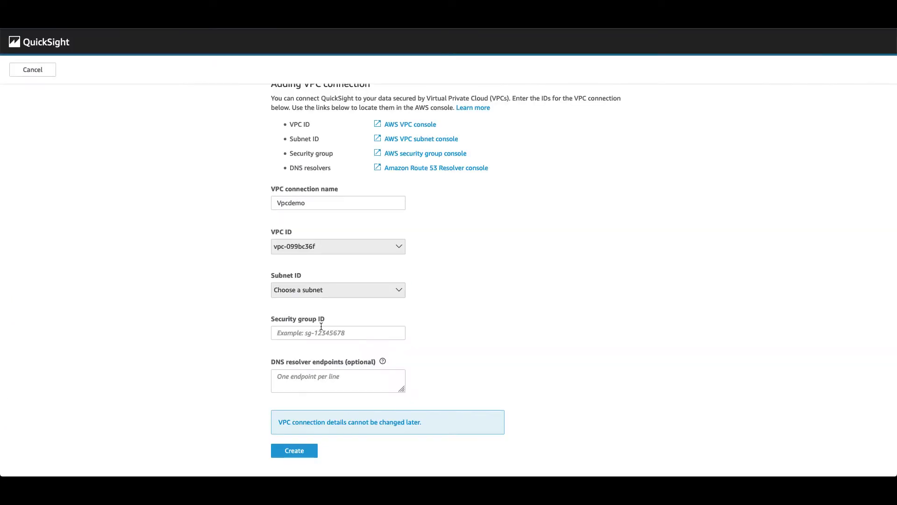
left_click(310, 291)
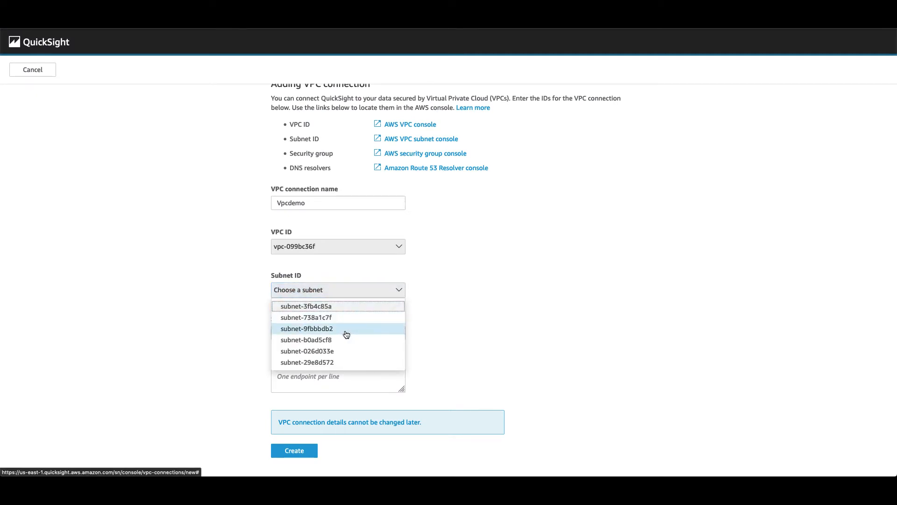
left_click(334, 340)
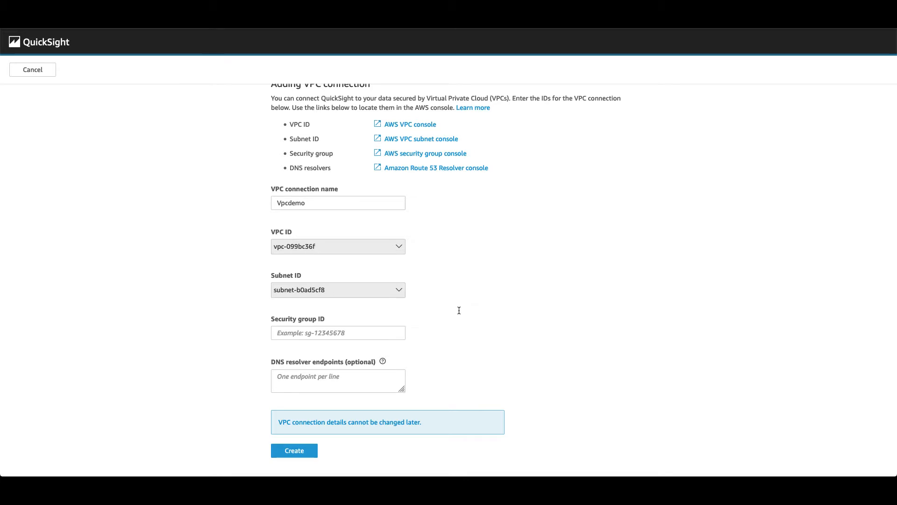
left_click(330, 333)
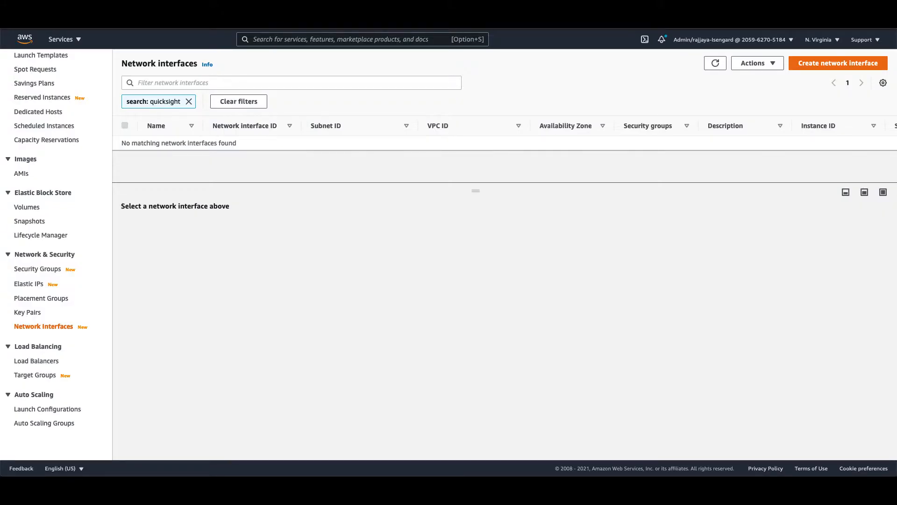
- Open the EC2 Security Groups list in a new browser tab
scroll(60, 257, "up", 3)
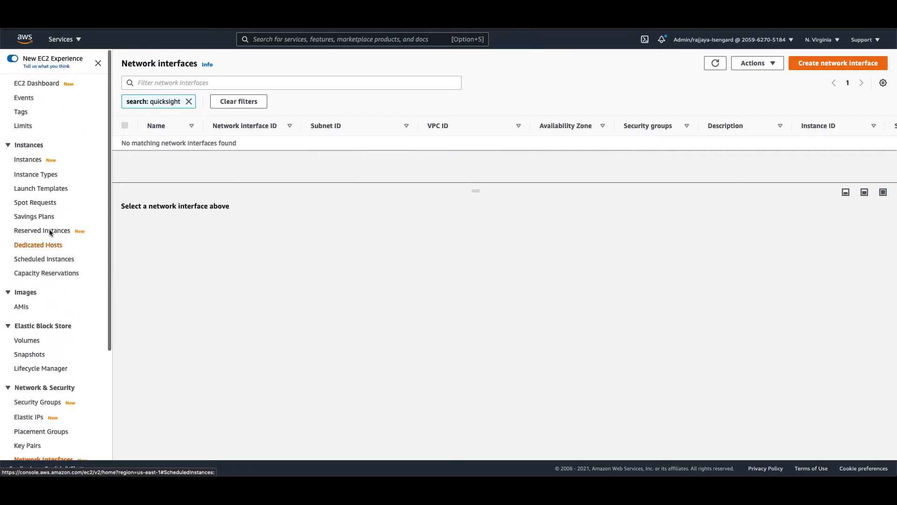
scroll(60, 246, "down", 2)
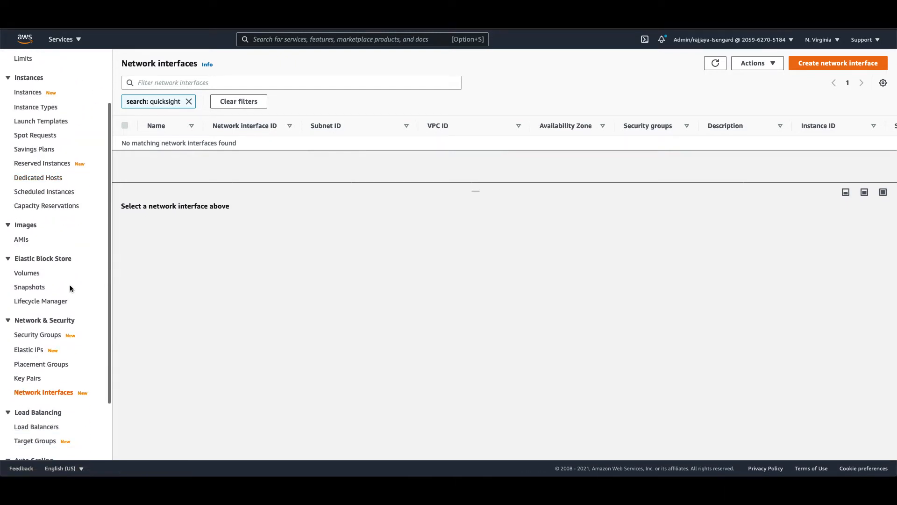
scroll(70, 287, "down", 1)
right_click(41, 302)
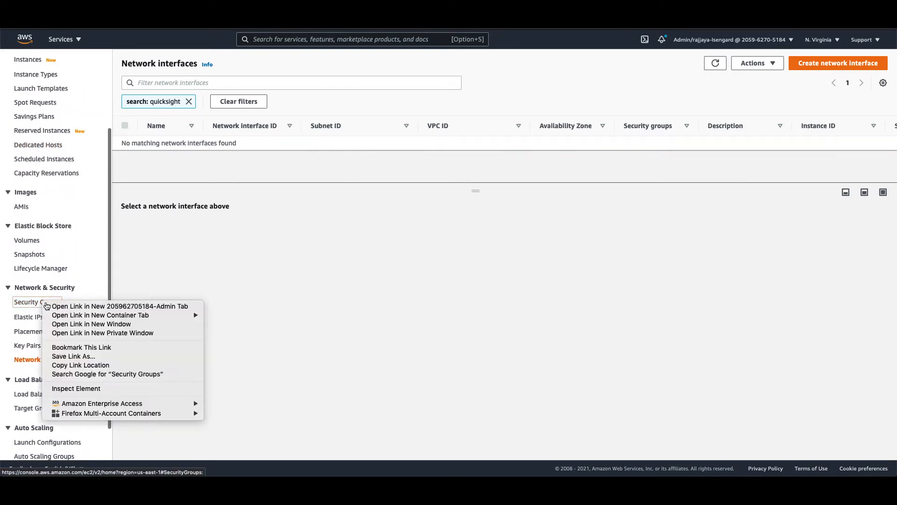
left_click(78, 306)
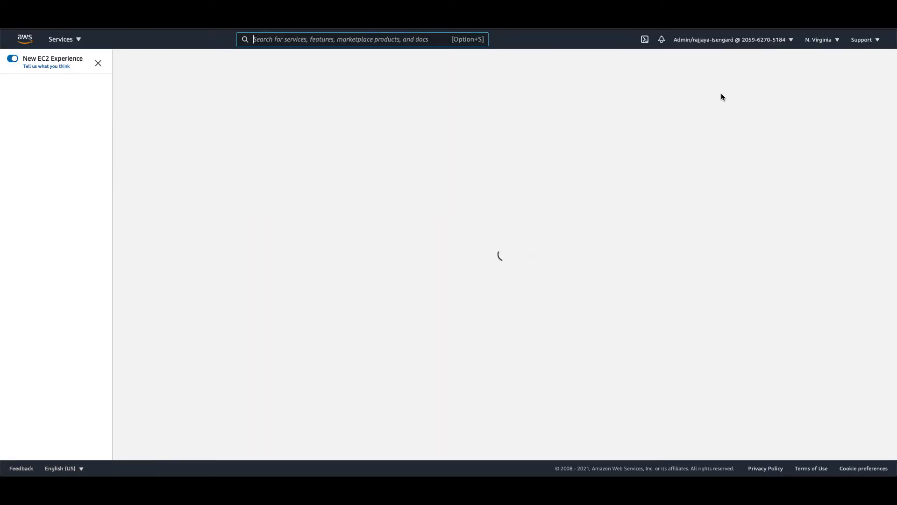
- Create security group QSVPCconnectionSG described 'SG for QS VPC connection' in vpc-099bc36f
left_click(797, 72)
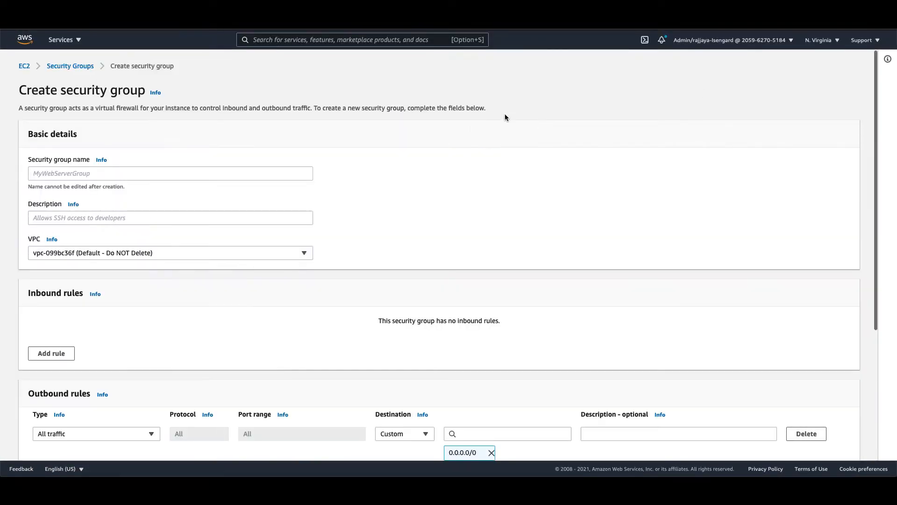
left_click(131, 170)
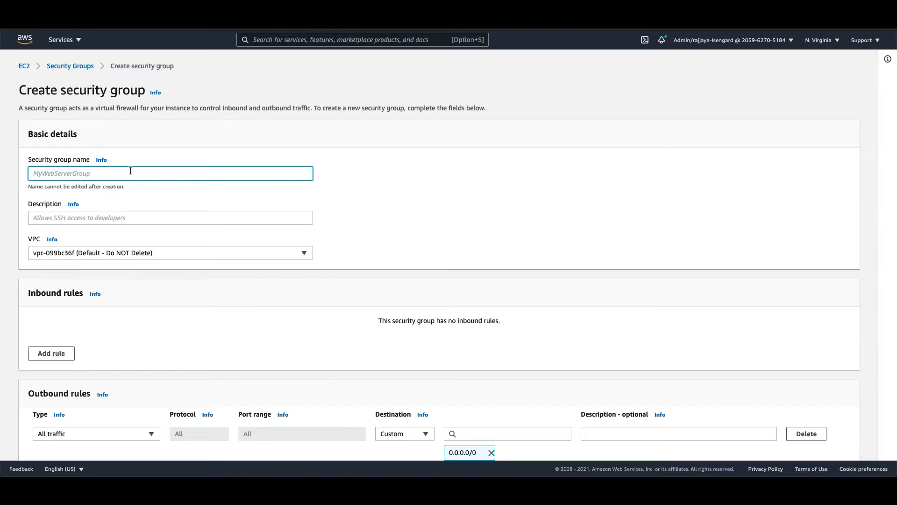
type("QSVPCconnectionSG")
left_click(65, 220)
type("S")
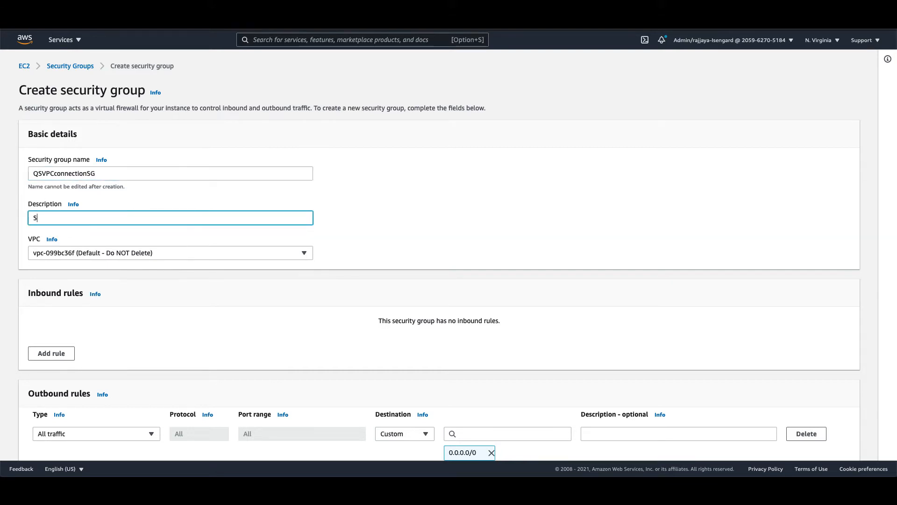
type("G for QS VPC connection")
scroll(137, 265, "down", 2)
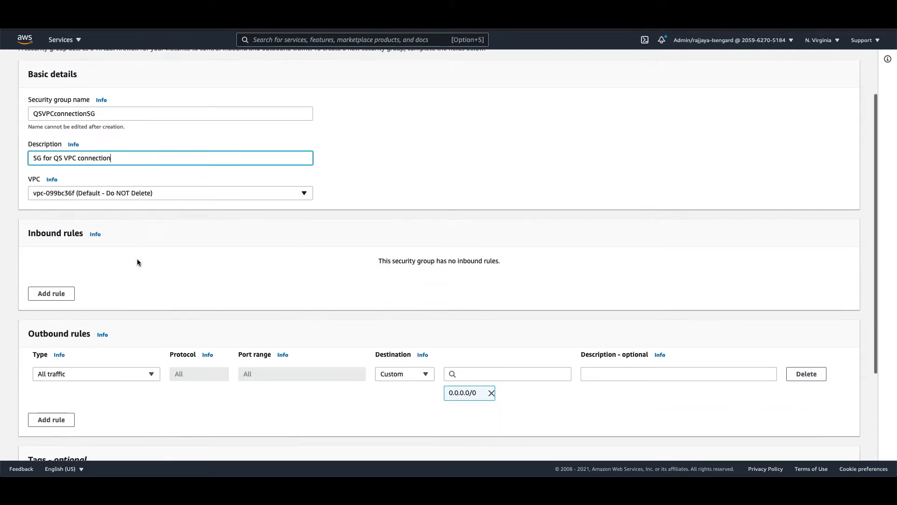
scroll(144, 248, "up", 2)
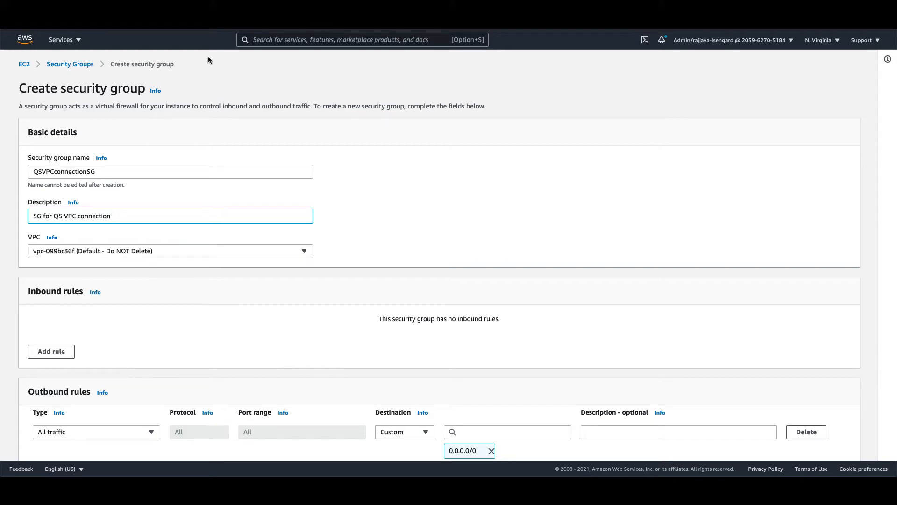
scroll(377, 231, "down", 5)
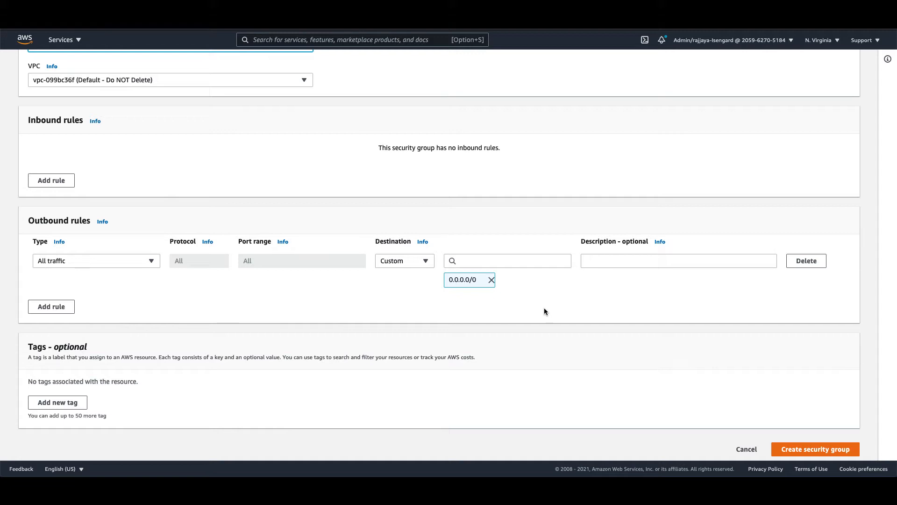
scroll(674, 368, "down", 1)
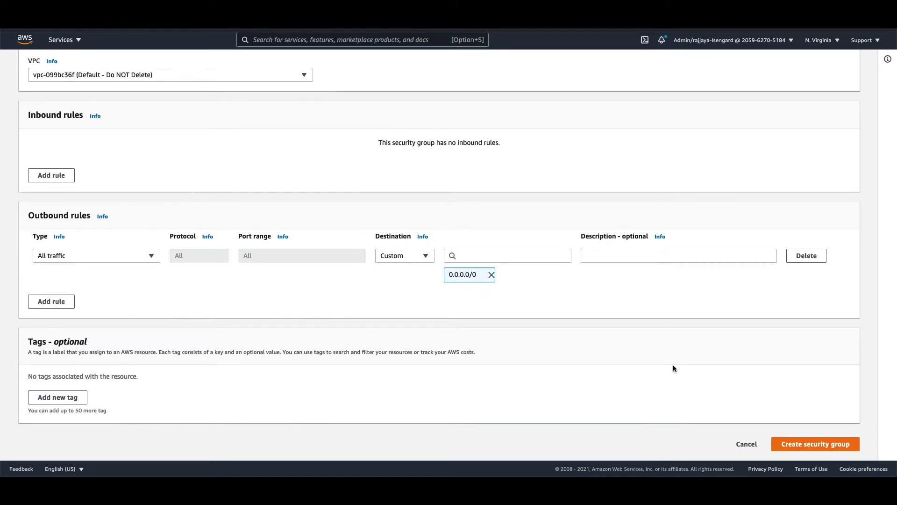
left_click(803, 447)
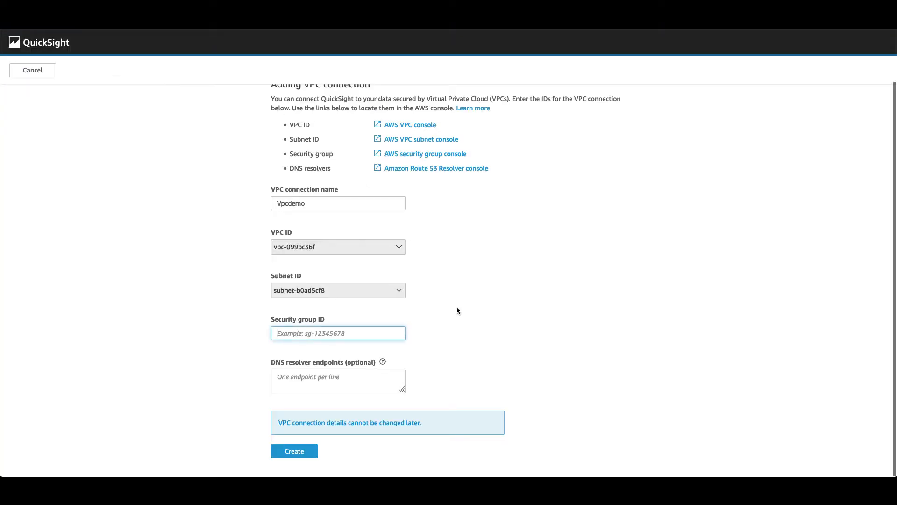
- Paste security group sg-0286387a2336d341c into the Vpcdemo form and create the connection
scroll(457, 311, "up", 1)
scroll(457, 311, "down", 1)
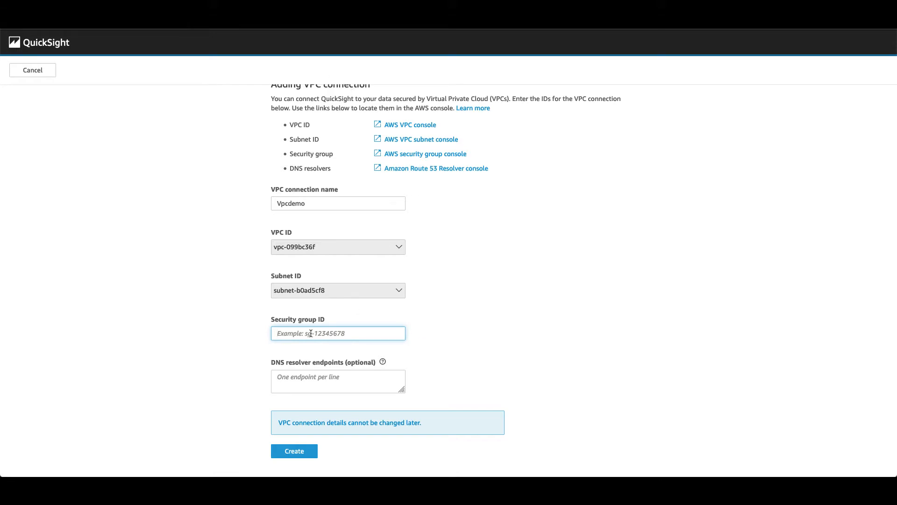
type("sg-0286387a2336d341c")
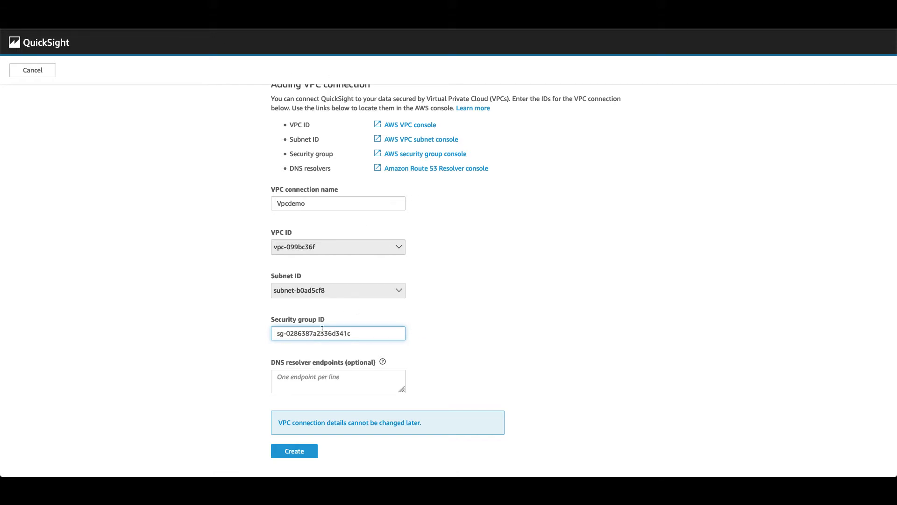
left_click(296, 457)
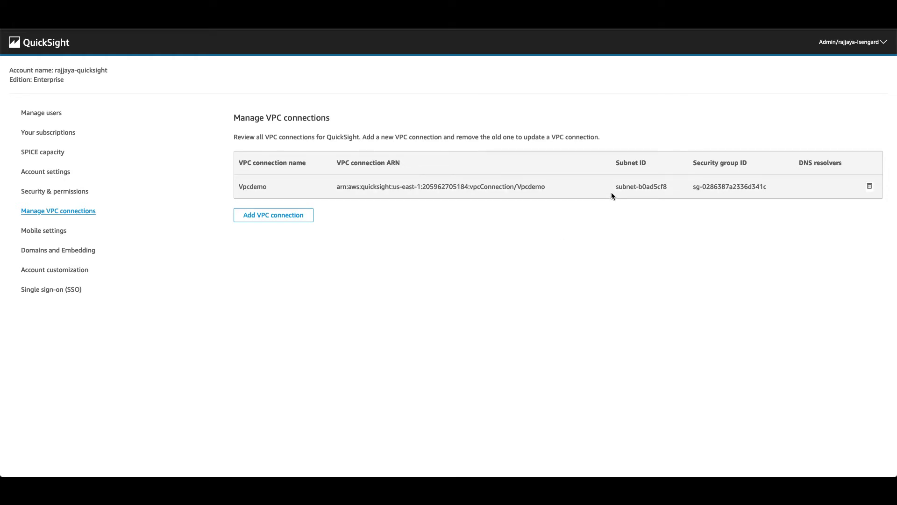
- Refresh the quicksight-filtered network interface list to find QuickSight's new interface
left_click_drag(612, 190, 673, 190)
left_click(565, 224)
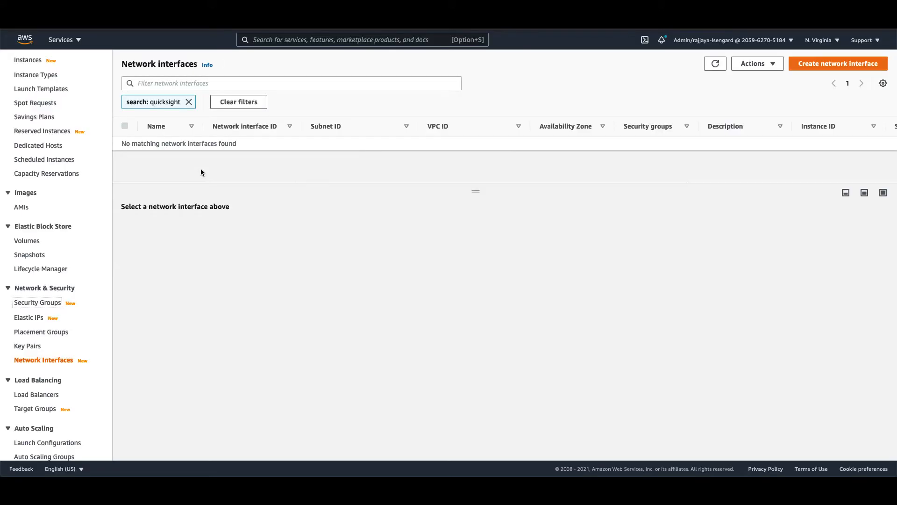
scroll(55, 308, "down", 2)
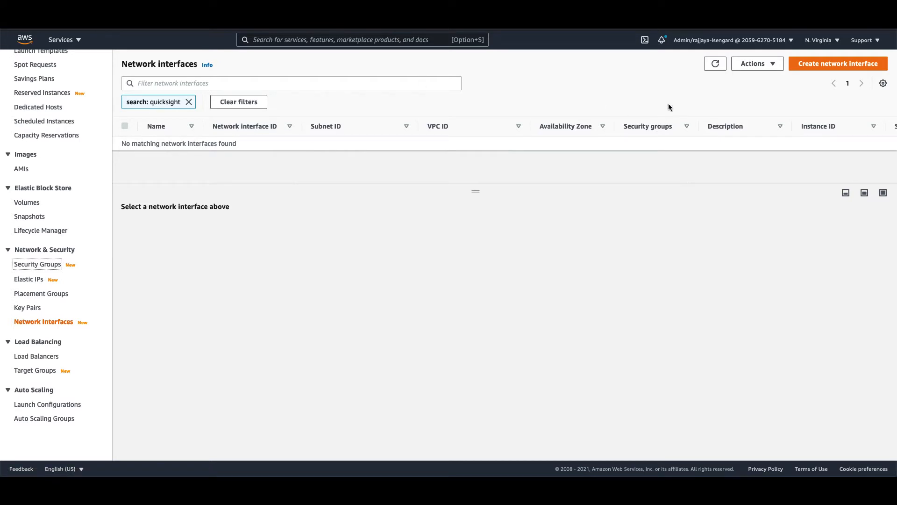
left_click(716, 65)
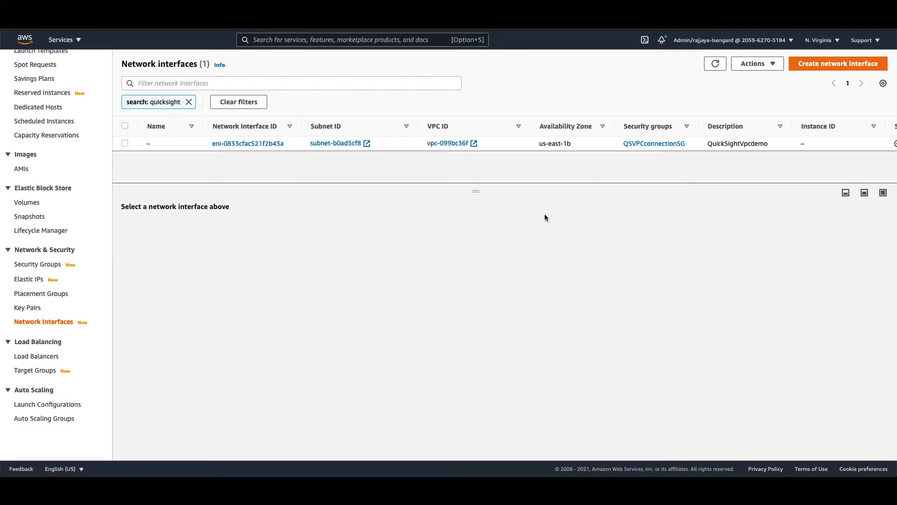
left_click_drag(477, 192, 485, 329)
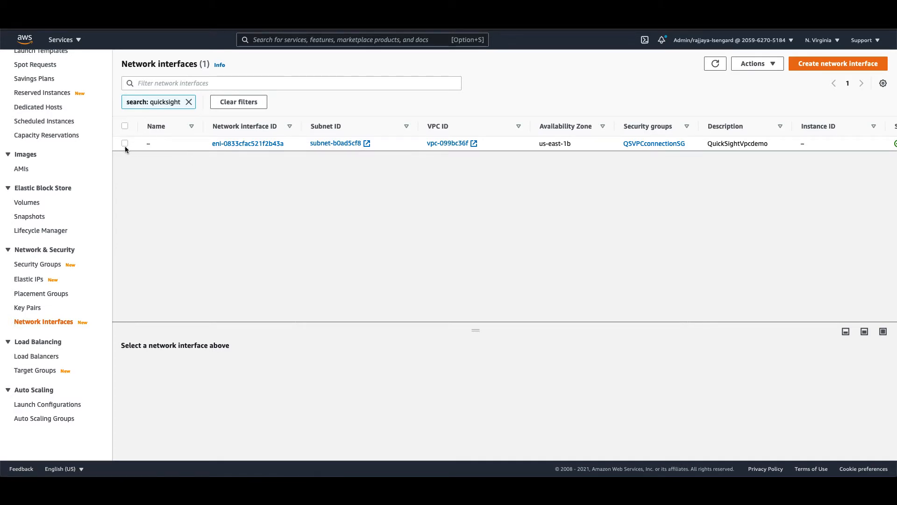
- Review details of network interface eni-0833cfac521f2b43a in subnet-b0ad5cf8
left_click(233, 144)
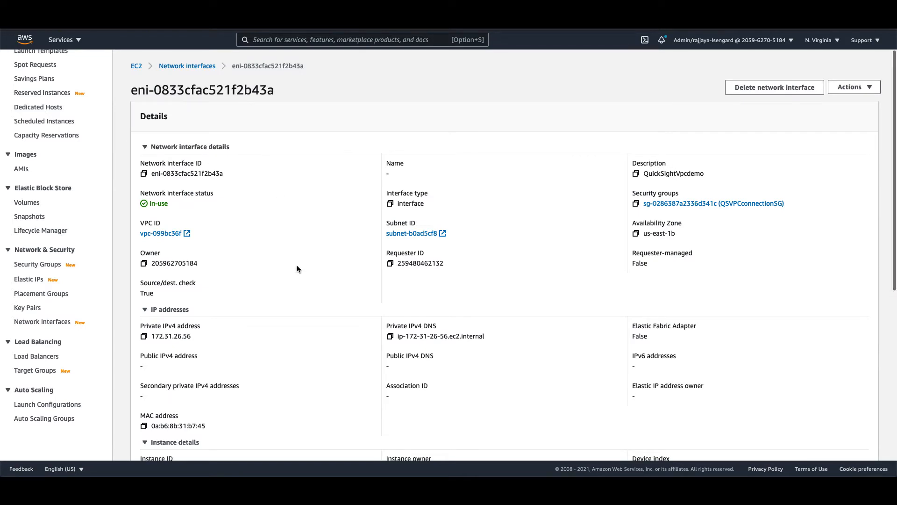
scroll(296, 267, "down", 2)
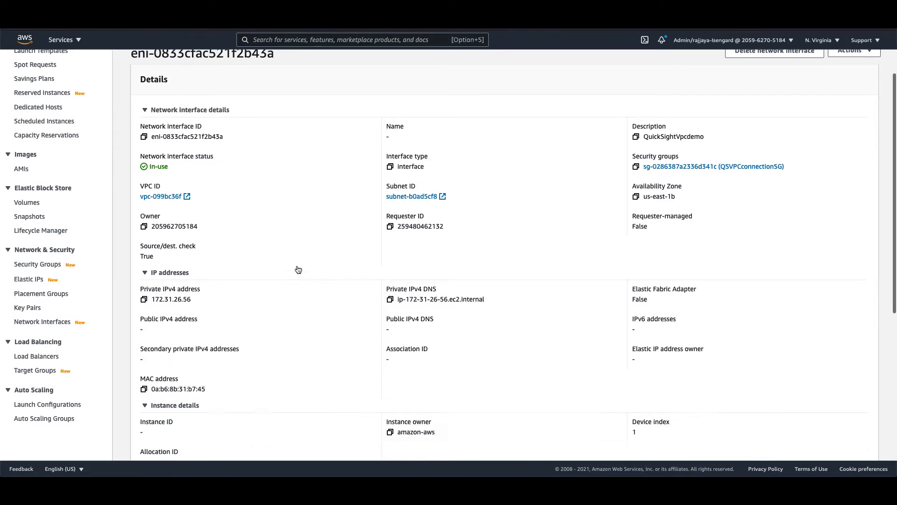
scroll(296, 269, "down", 1)
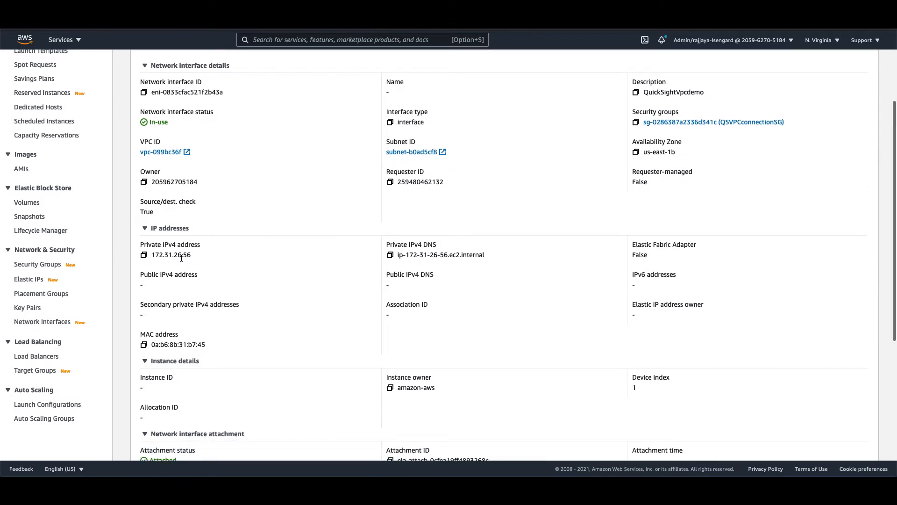
scroll(181, 258, "up", 3)
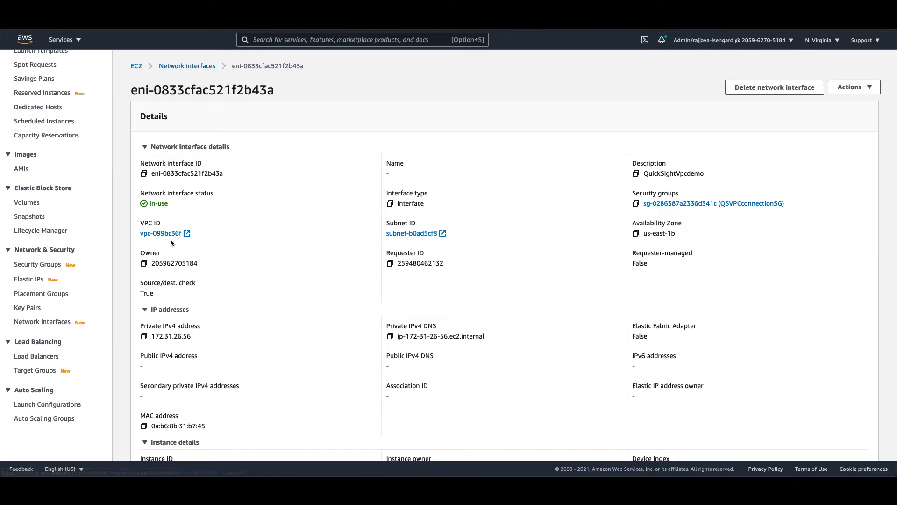
scroll(262, 267, "down", 8)
scroll(261, 268, "up", 8)
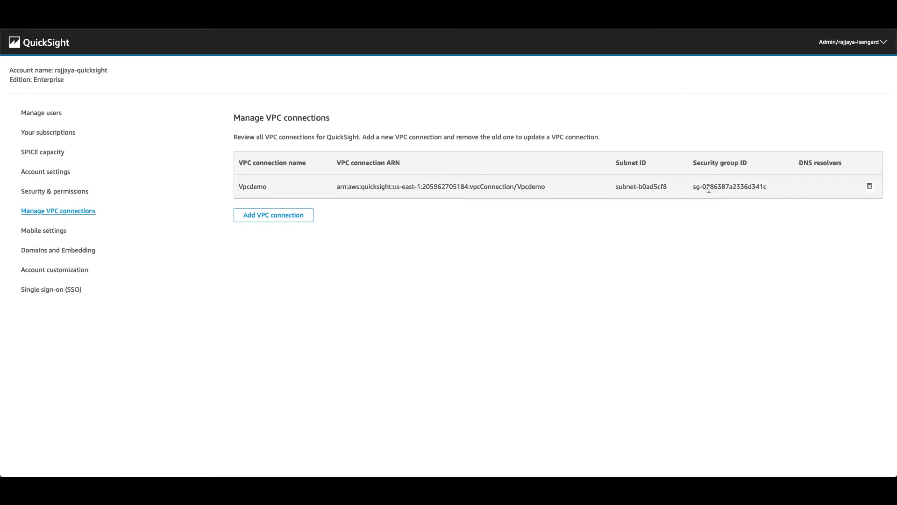
- Copy Vpcdemo's security group ID sg-0286387a2336d341c from the VPC connections table
left_click_drag(692, 186, 770, 189)
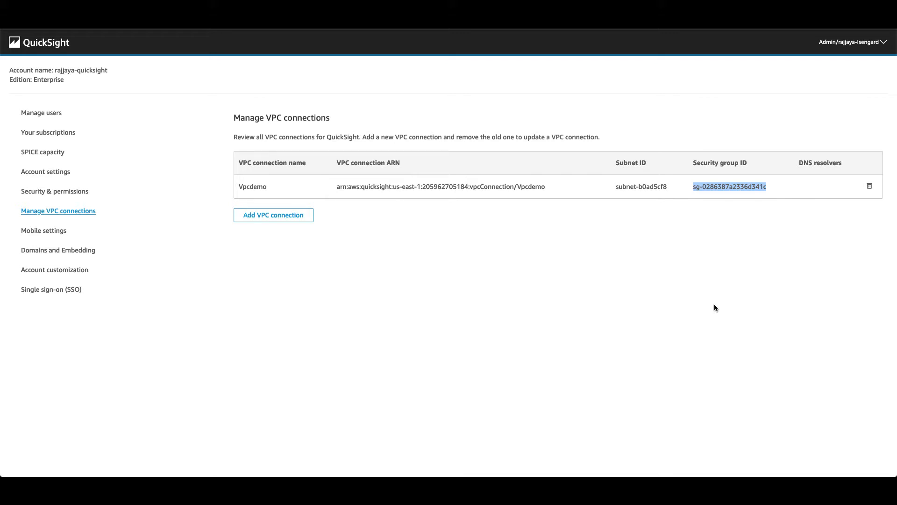
left_click(712, 304)
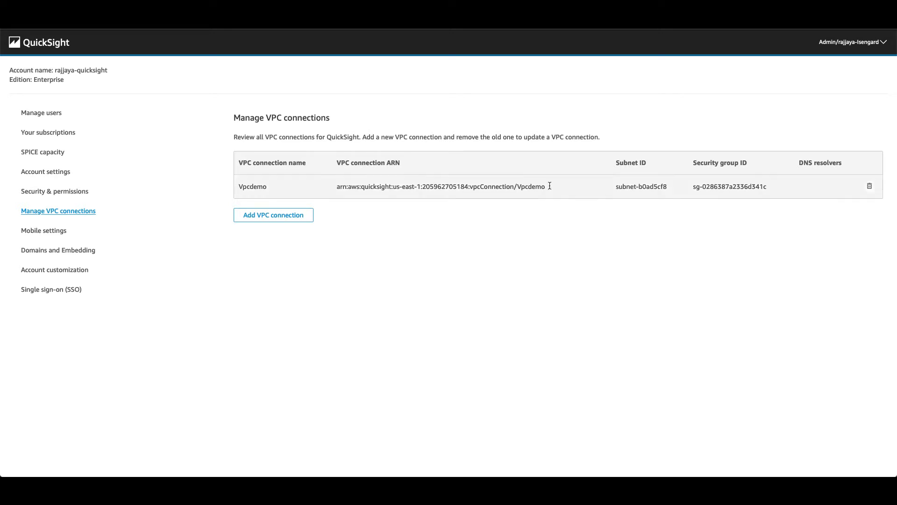
left_click_drag(691, 186, 766, 186)
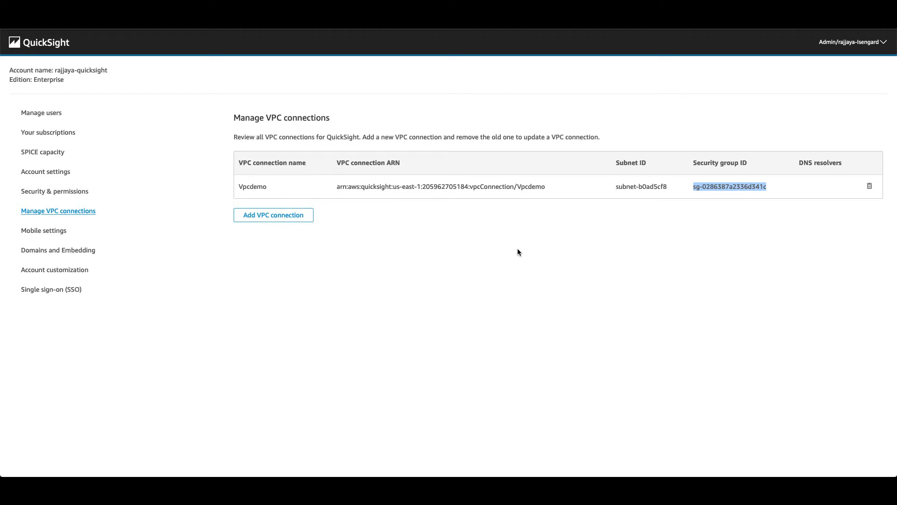
left_click(498, 250)
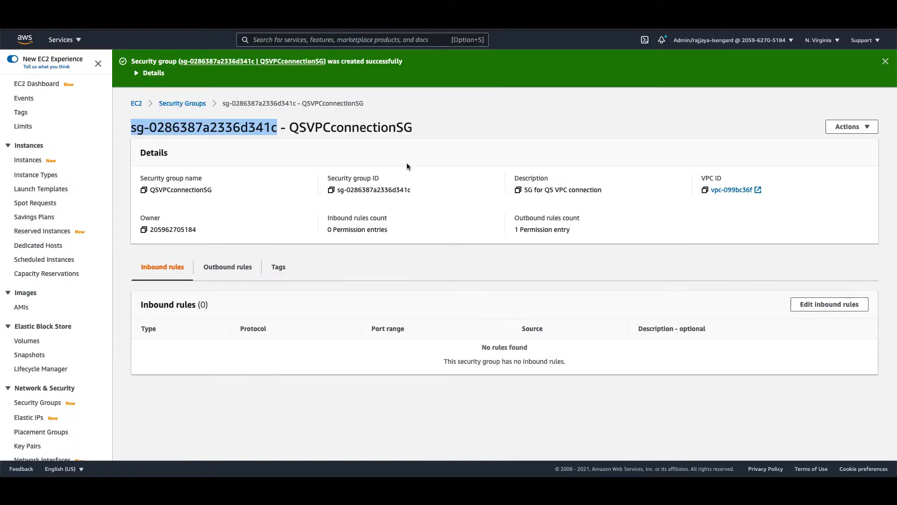
- Check QSVPCconnectionSG's all-traffic outbound rule, then add a blank inbound rule to RDSPrivateSecurityGroup
left_click(421, 142)
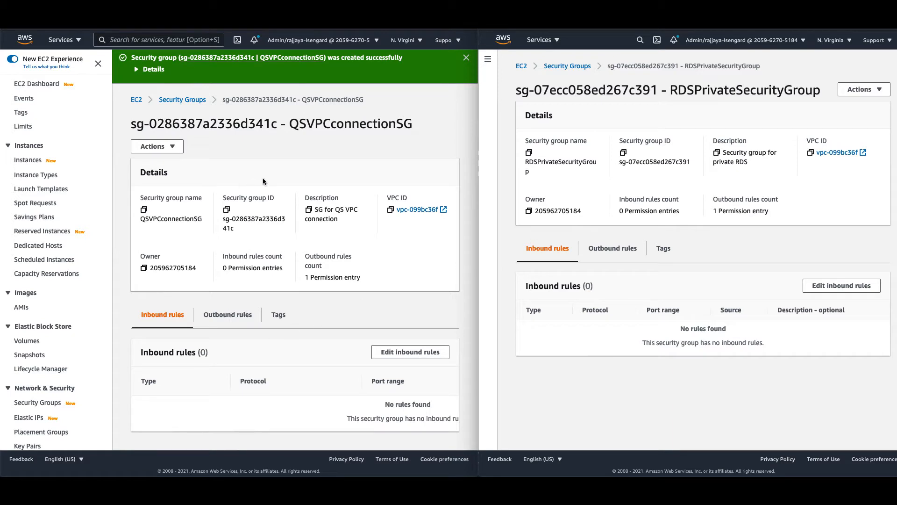
left_click(236, 315)
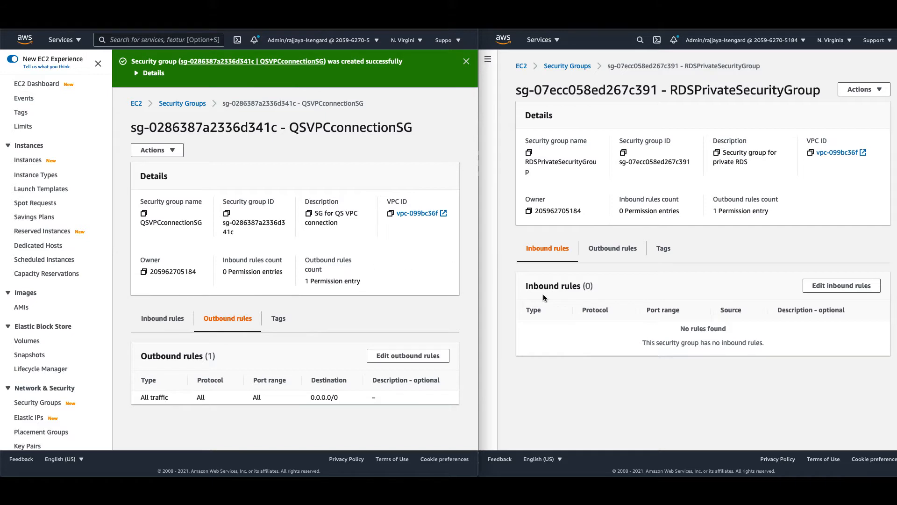
left_click(827, 290)
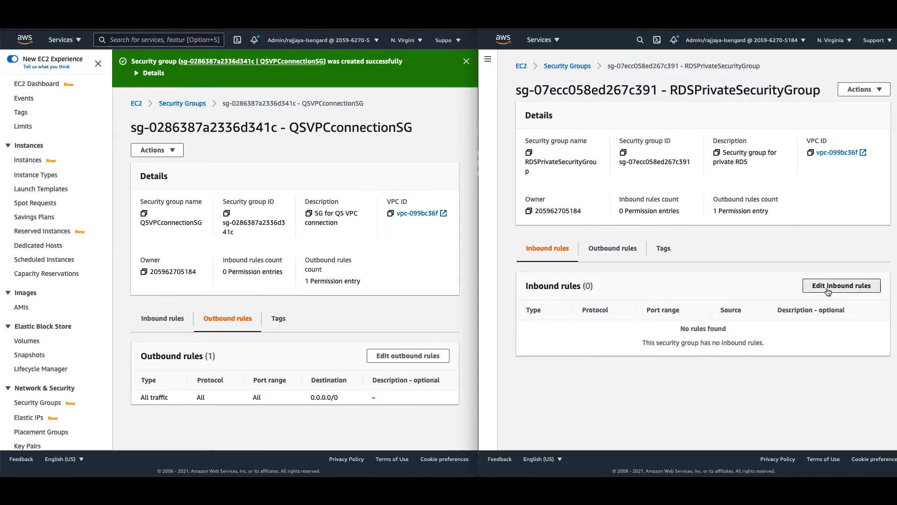
left_click(535, 199)
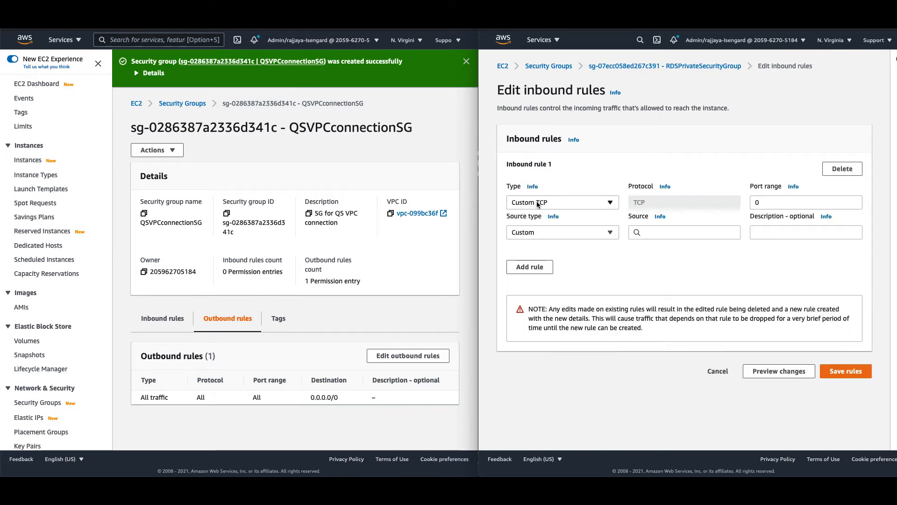
- Add and save a PostgreSQL port 5432 inbound rule sourced from sg-0286387a2336d341c
left_click(598, 206)
scroll(580, 346, "down", 5)
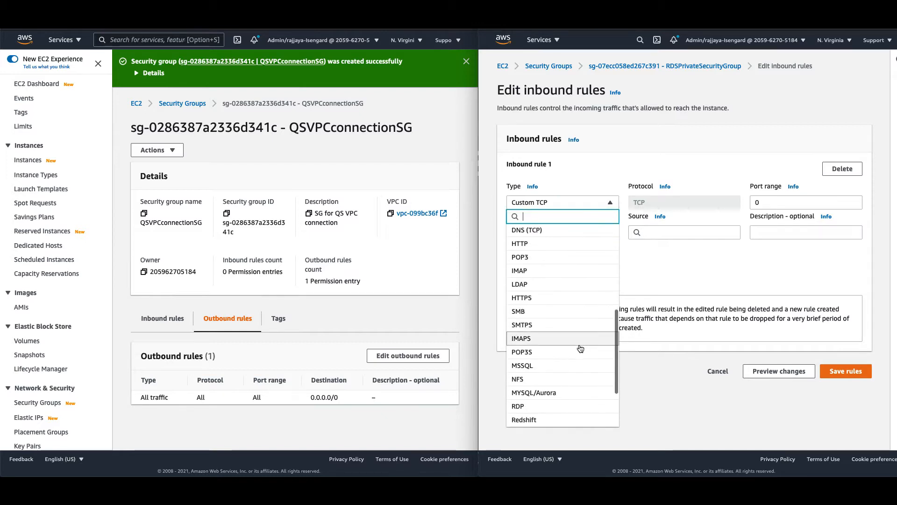
left_click(560, 365)
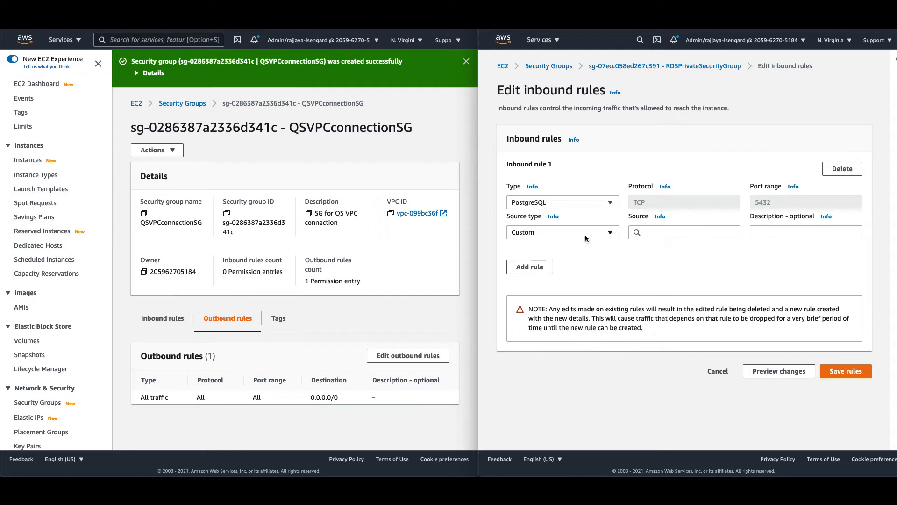
left_click(681, 233)
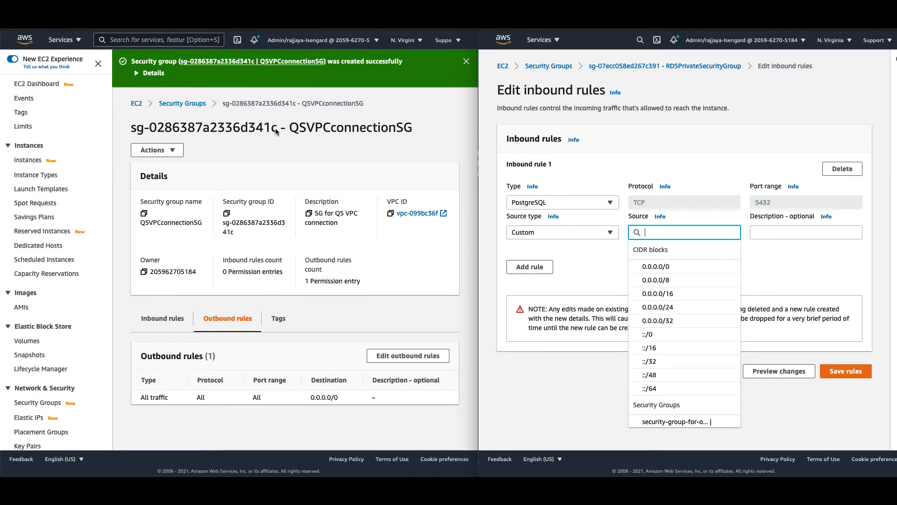
left_click_drag(277, 128, 130, 131)
key("super+c")
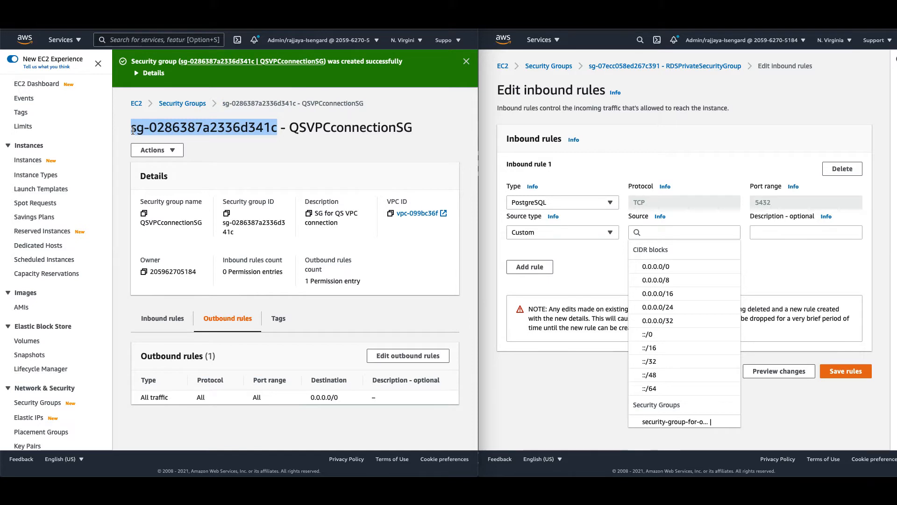
left_click(686, 233)
key("super+v")
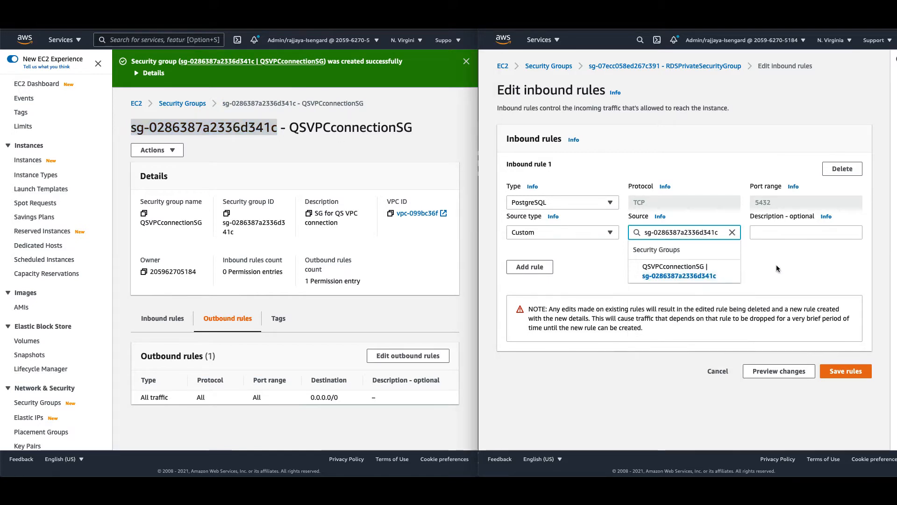
left_click(702, 275)
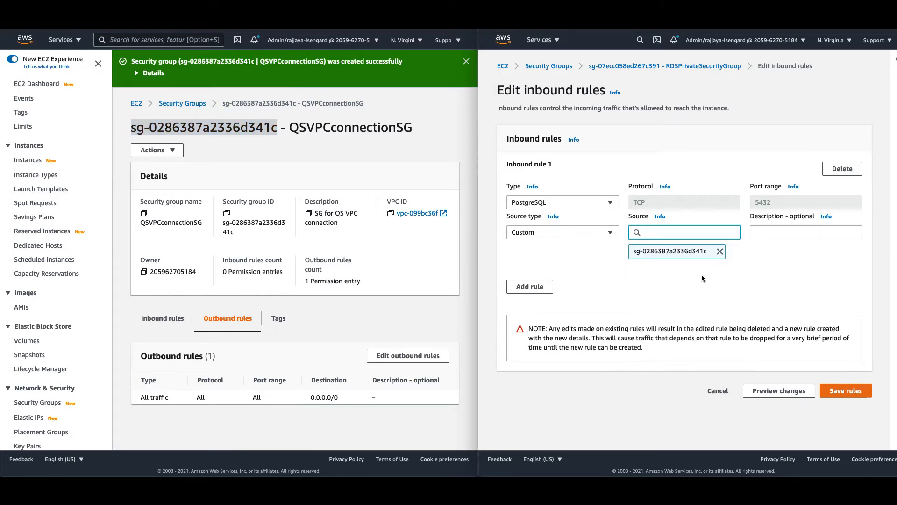
left_click(845, 391)
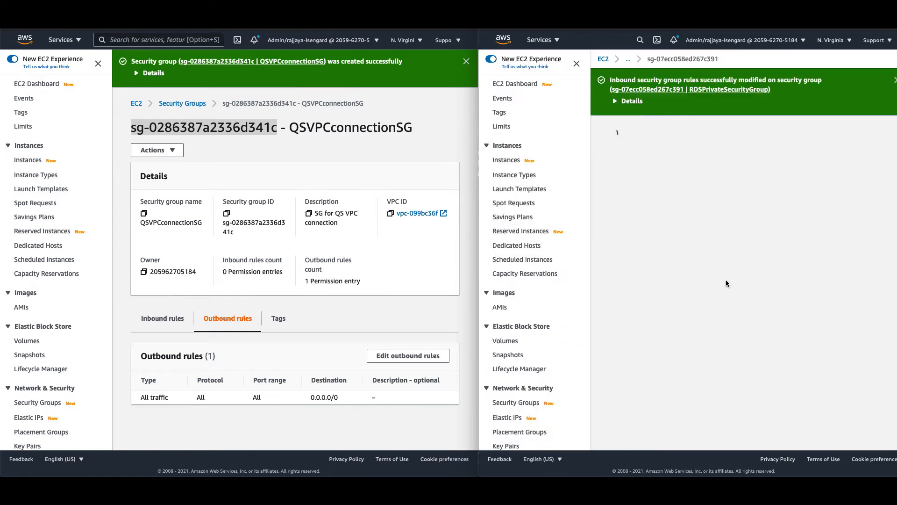
- Review RDSPrivateSecurityGroup's outbound rules
scroll(713, 330, "down", 2)
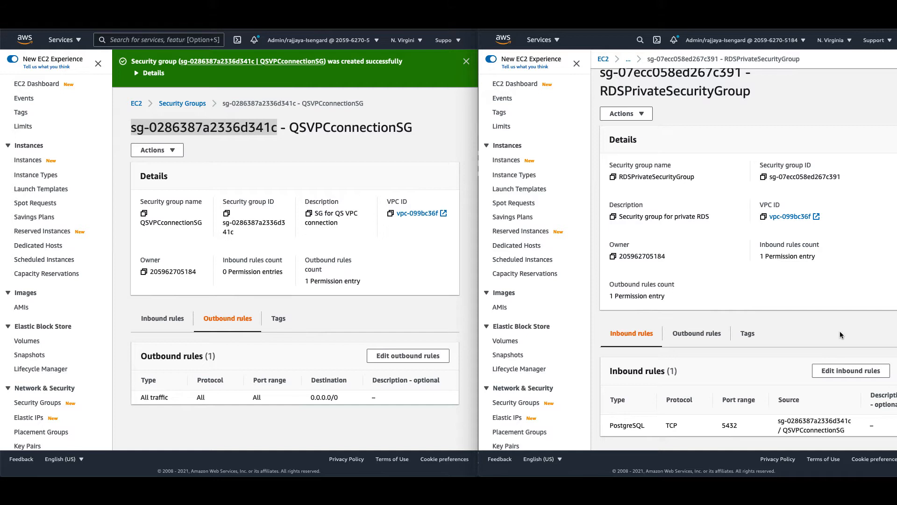
left_click(693, 334)
scroll(800, 354, "down", 1)
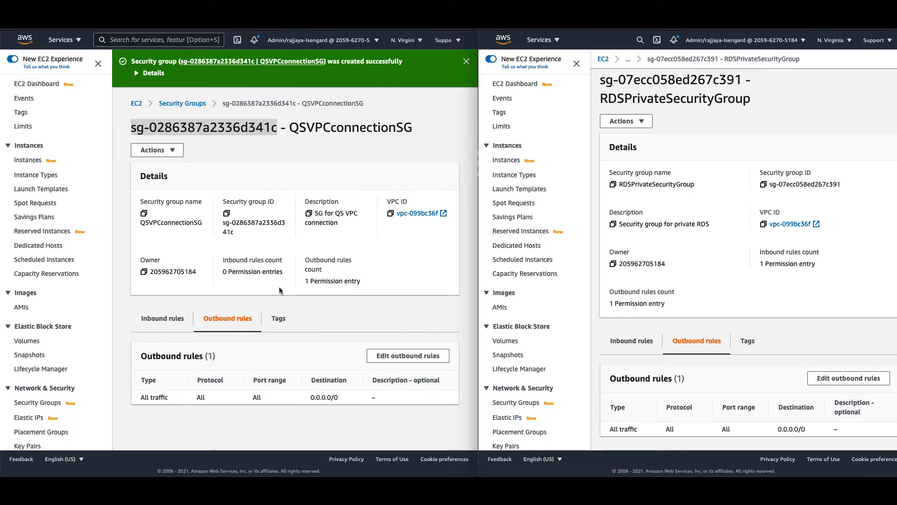
- Open the inbound rules editor of QSVPCconnectionSG, which has no rules yet
left_click(183, 312)
left_click(170, 323)
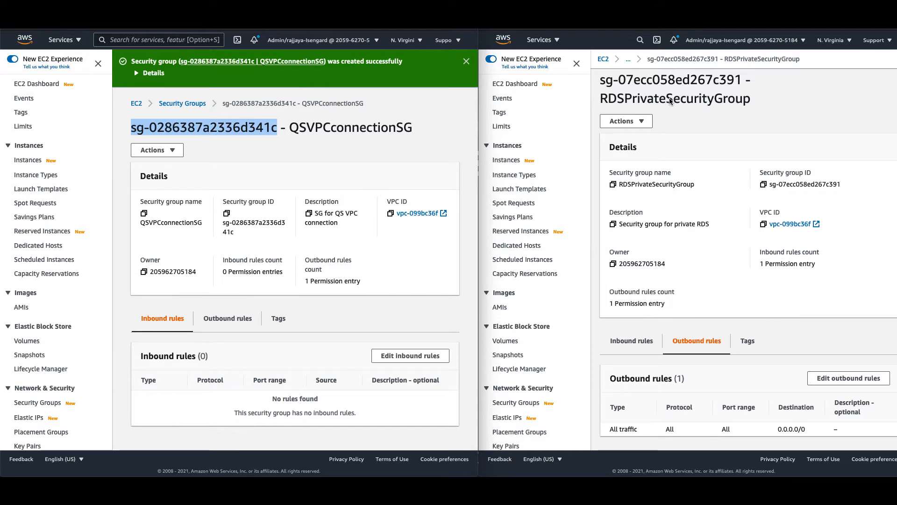
left_click(324, 326)
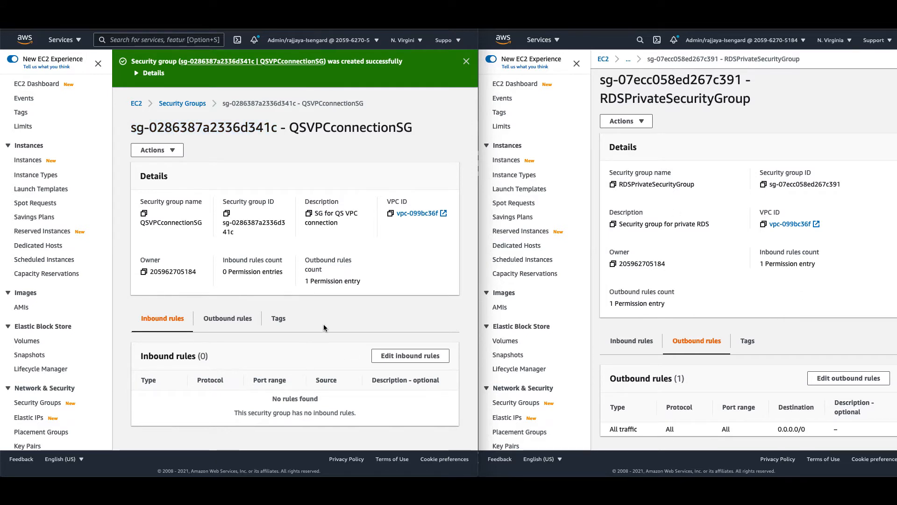
left_click(385, 358)
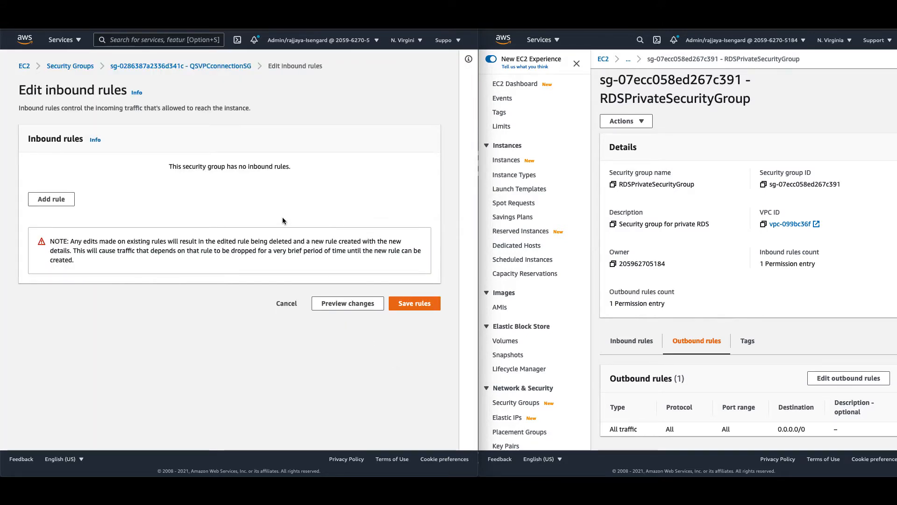
- Add and save an All TCP inbound rule sourced from RDSPrivateSecurityGroup sg-07ecc058ed267c391
left_click(68, 201)
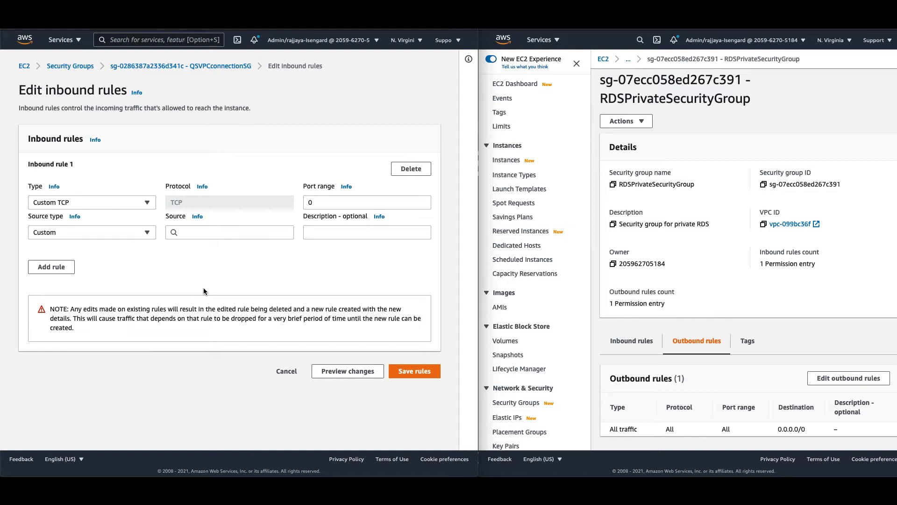
left_click(141, 204)
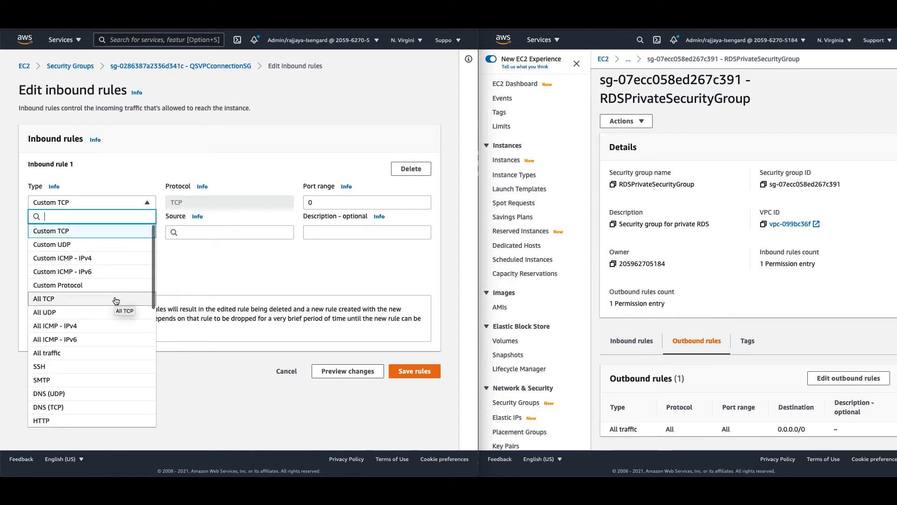
left_click(80, 301)
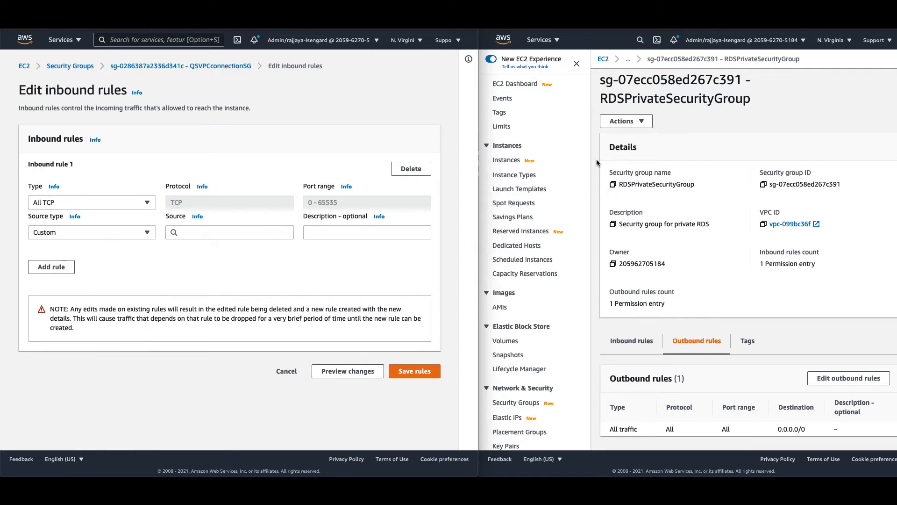
left_click_drag(598, 83, 739, 80)
key("super+c")
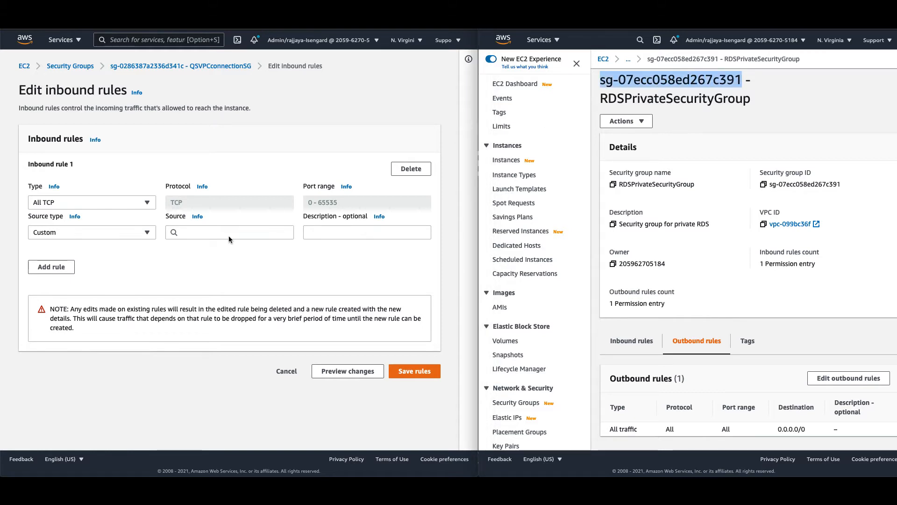
left_click(219, 234)
key("super+v")
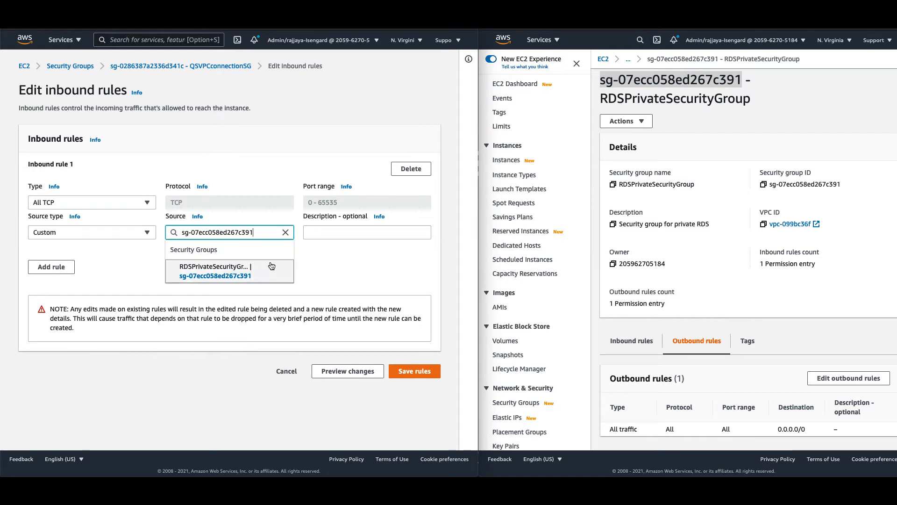
left_click(255, 271)
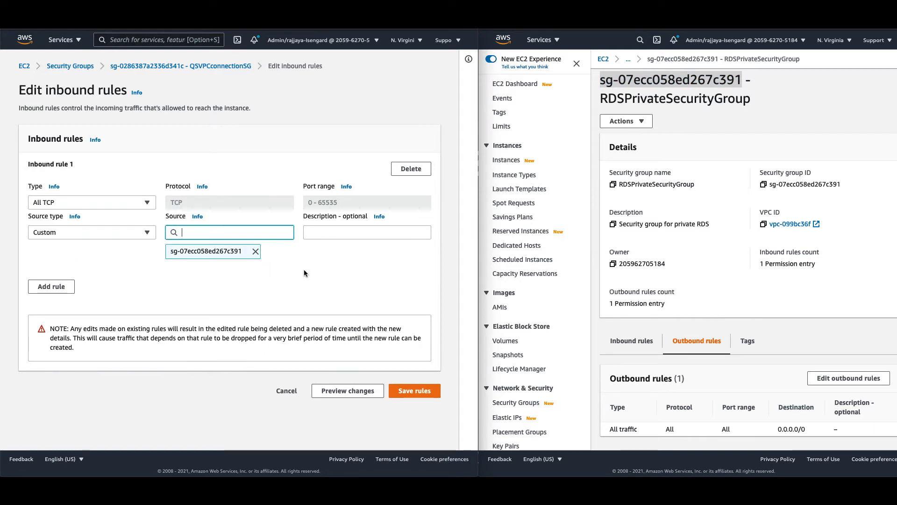
left_click(414, 390)
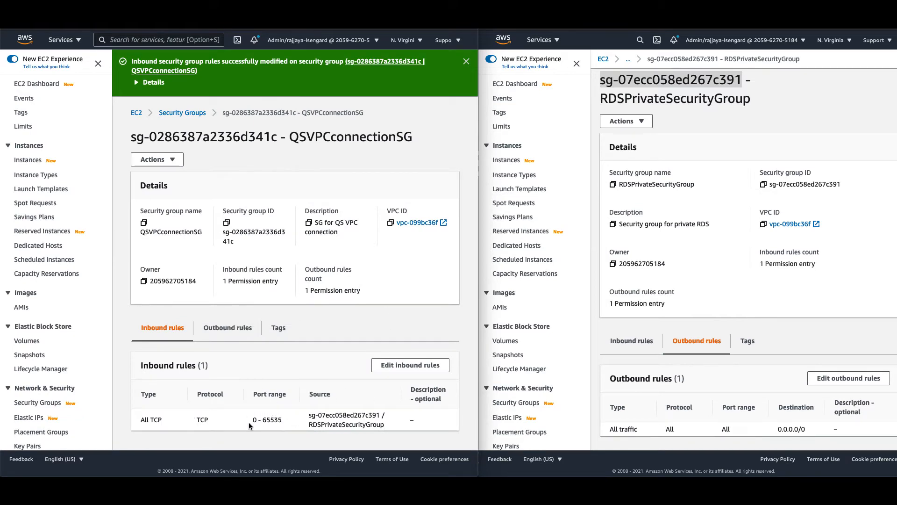
- Review RDSPrivateSecurityGroup's inbound PostgreSQL rule on port 5432 from QSVPCconnectionSG
left_click(626, 340)
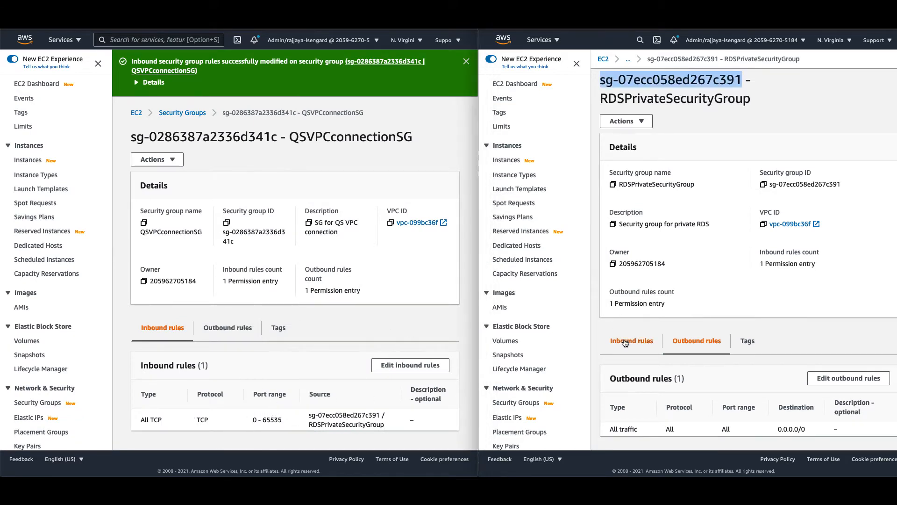
scroll(625, 338, "up", 1)
scroll(702, 303, "down", 1)
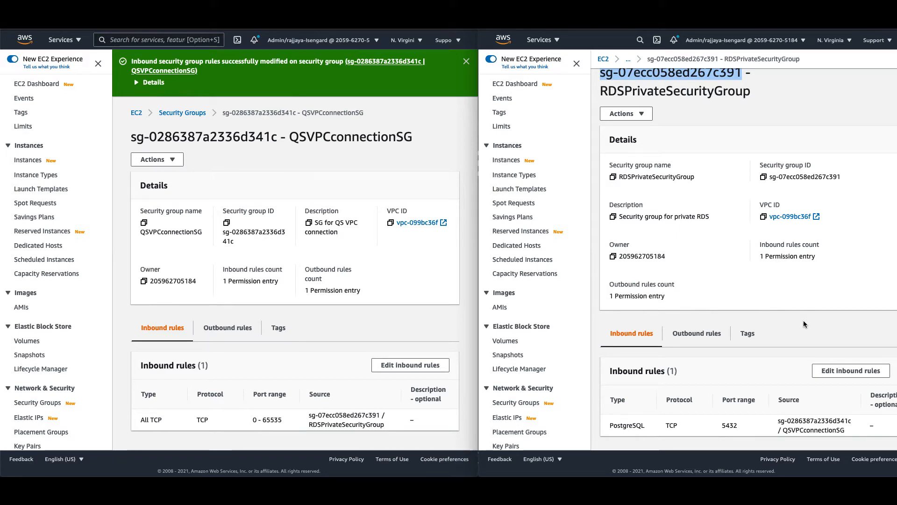
double_click(729, 426)
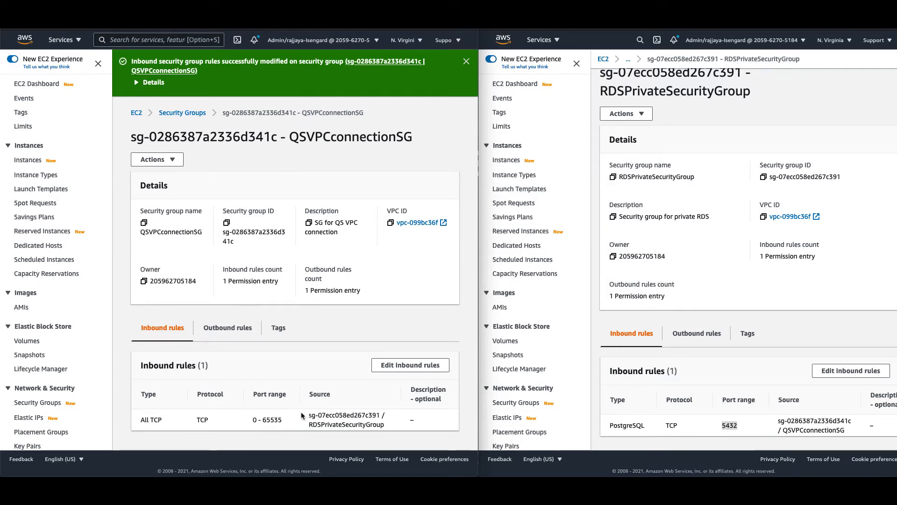
left_click_drag(308, 415, 396, 427)
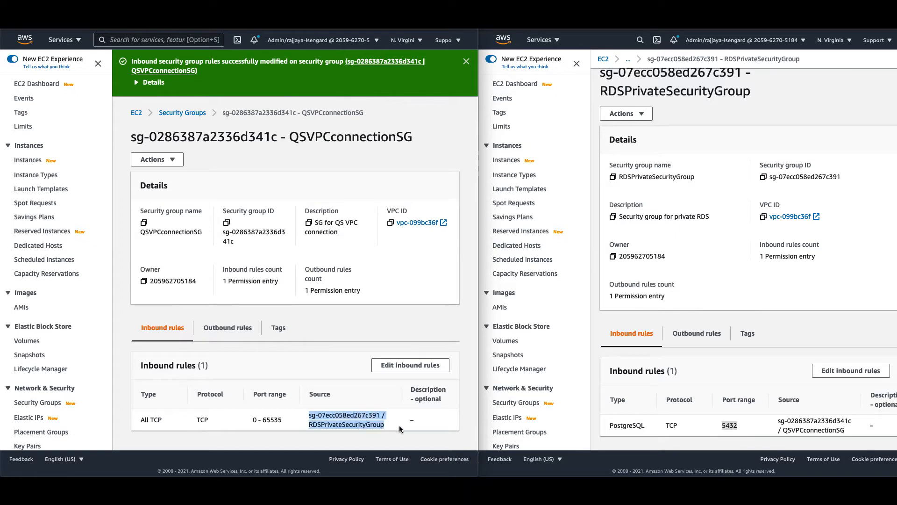
left_click(386, 331)
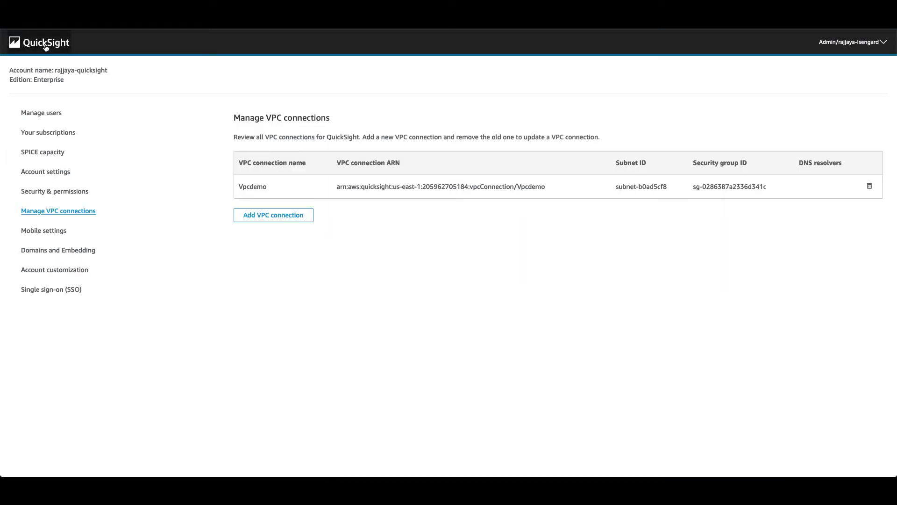
- Start a new PostgreSQL data source from QuickSight's Datasets page
left_click(45, 47)
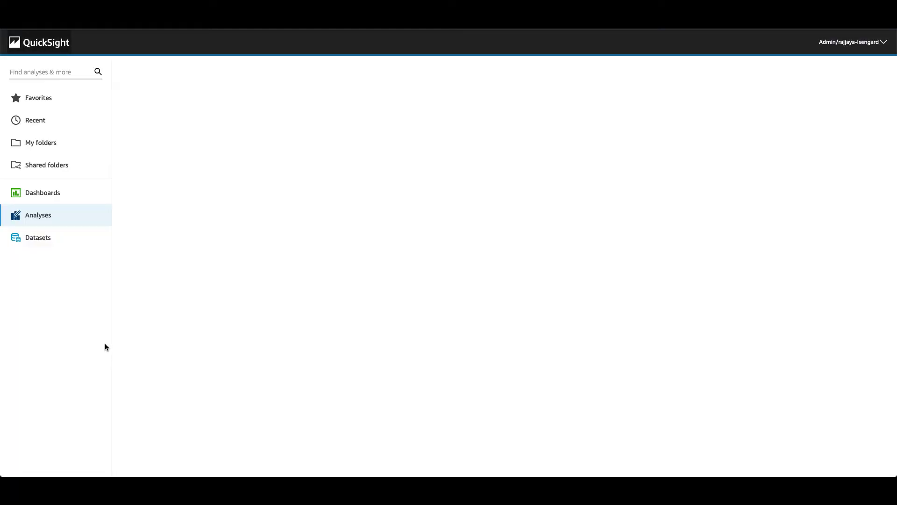
left_click(45, 240)
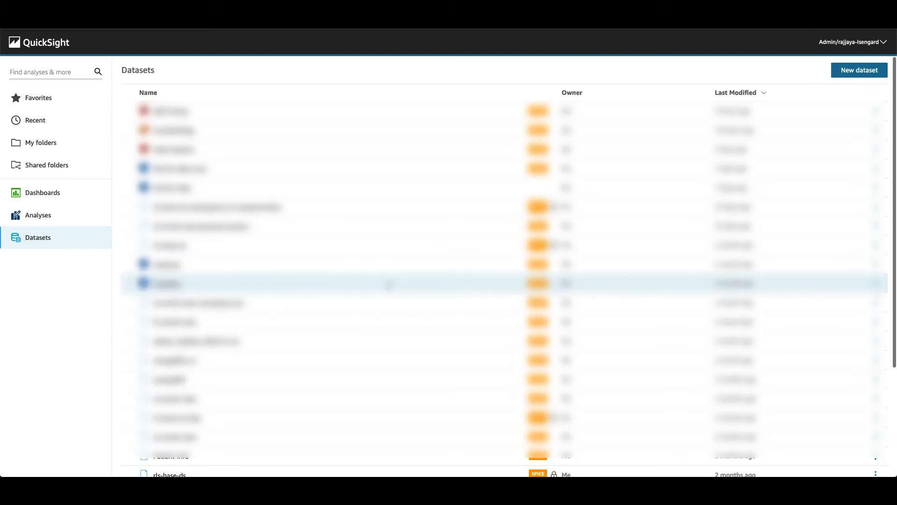
left_click(847, 74)
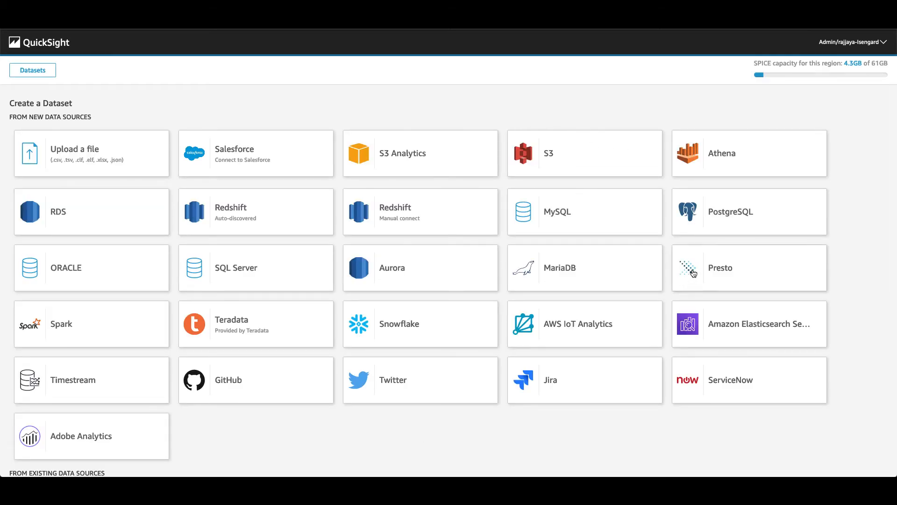
left_click(743, 212)
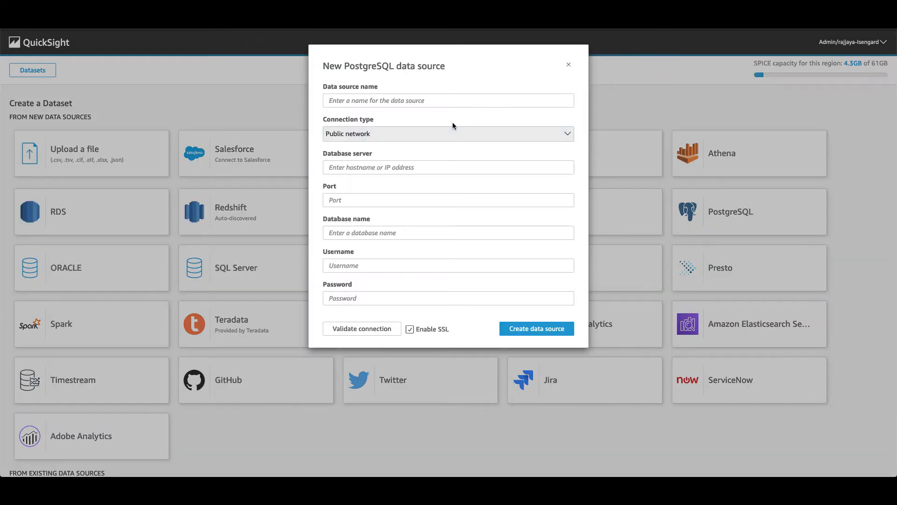
- Name the data source vpcconnectiondemo and choose Vpcdemo as the connection type
left_click(406, 101)
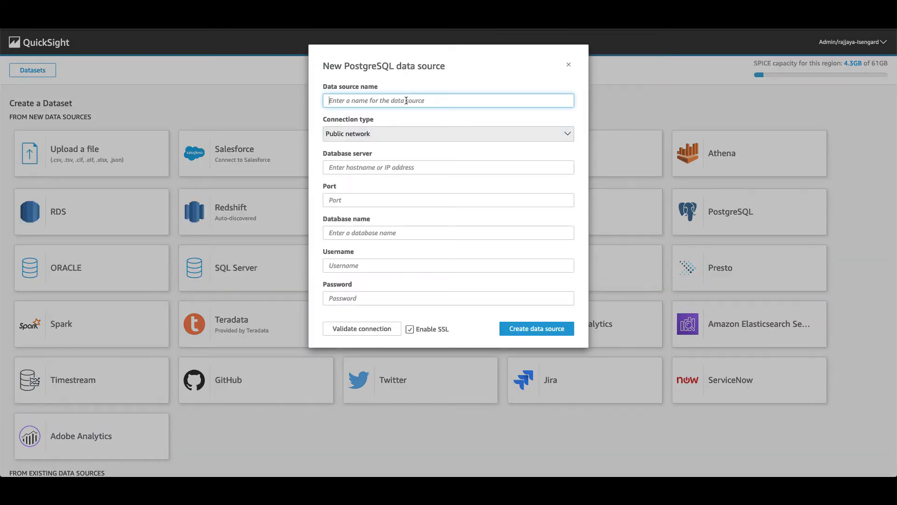
type("vpcconne")
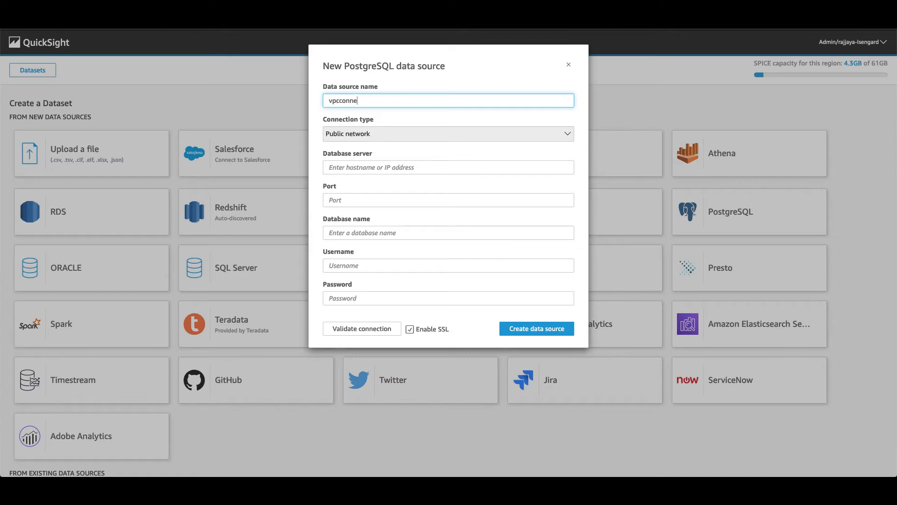
type("ctiondemo")
left_click(366, 138)
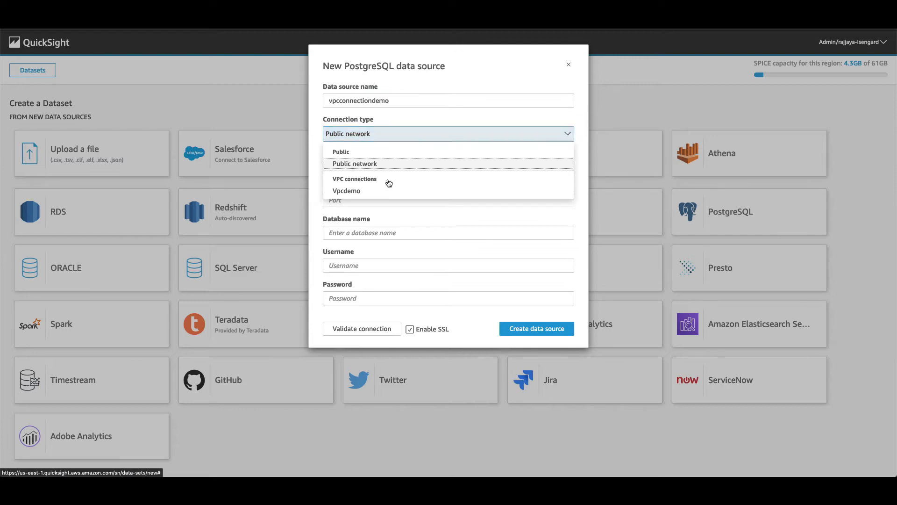
left_click(369, 192)
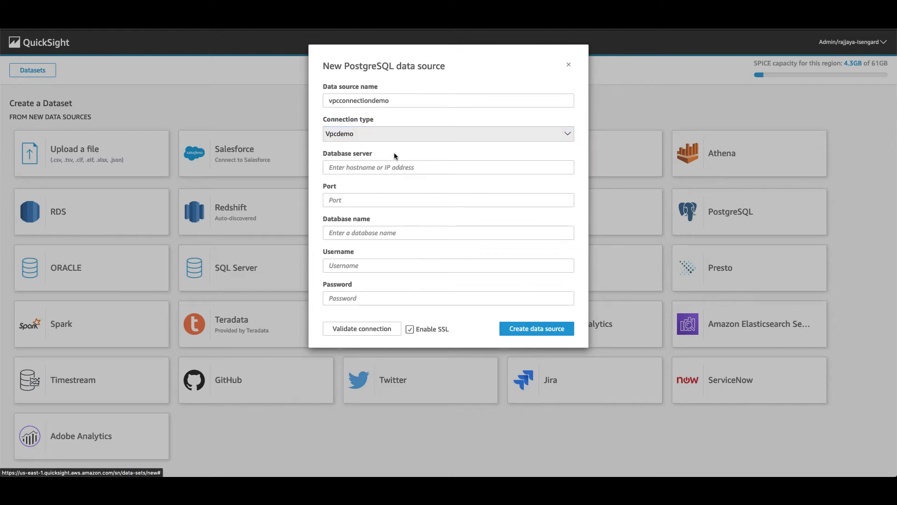
- Fill the Database server field with the postgres-test RDS endpoint hostname
left_click(385, 167)
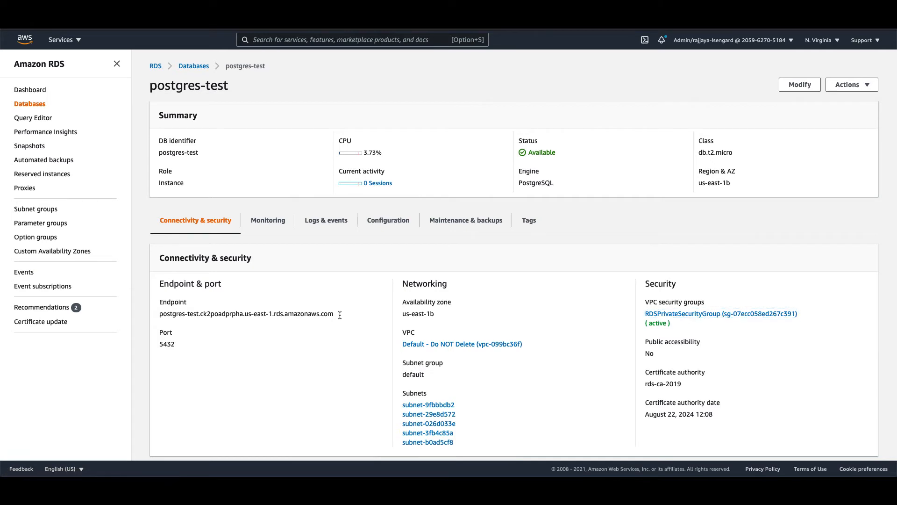
left_click_drag(340, 315, 161, 315)
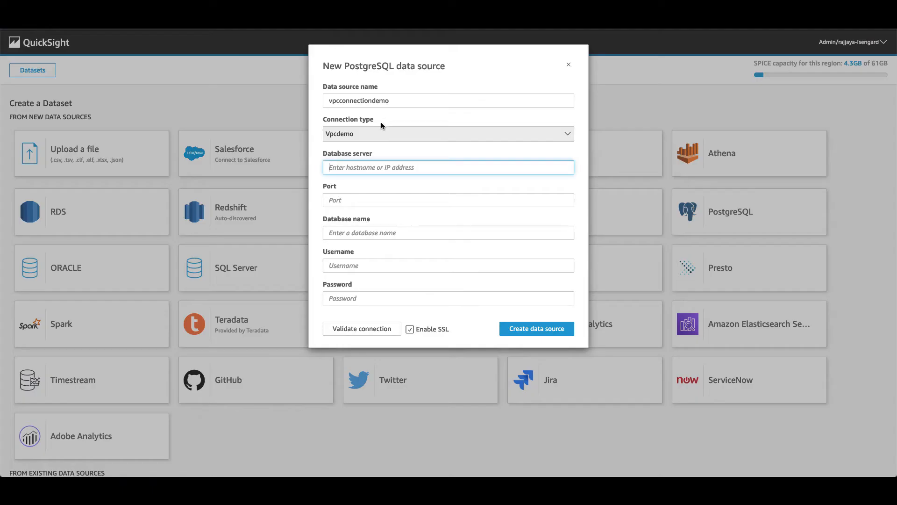
key("ctrl+v")
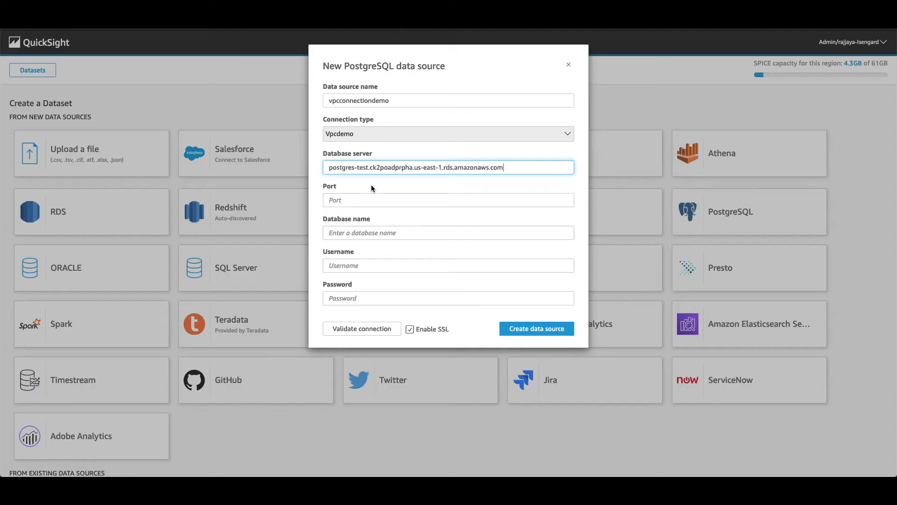
- Enter port 5432, database test, the username and password, validate, and create the data source
left_click(397, 205)
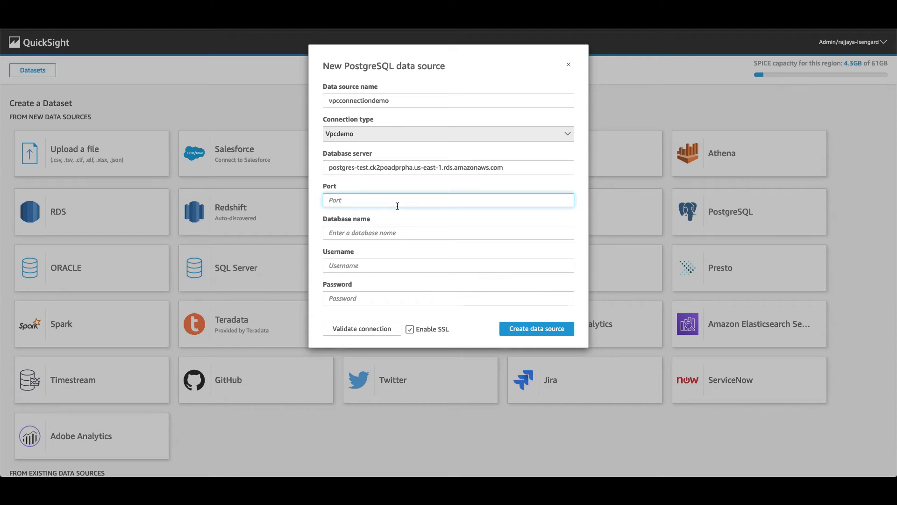
type("5432")
left_click(399, 236)
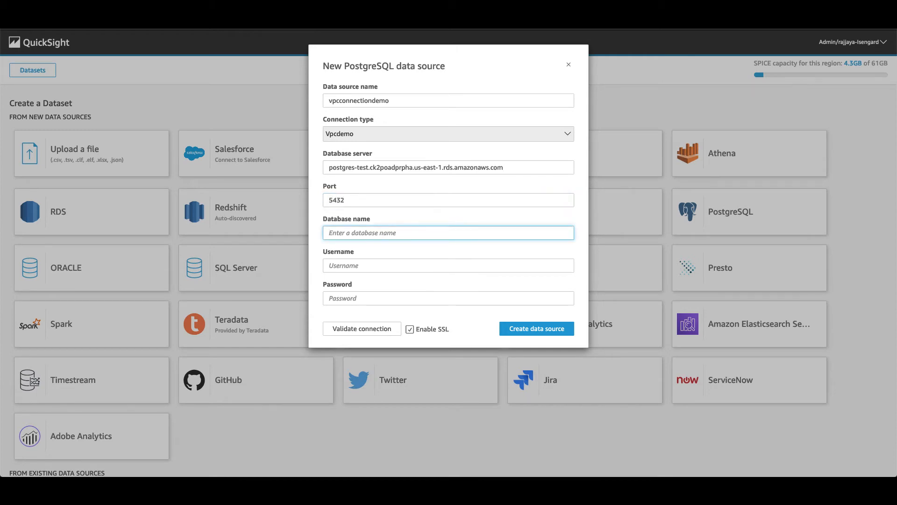
key("Tab")
left_click(429, 301)
key("ctrl+v")
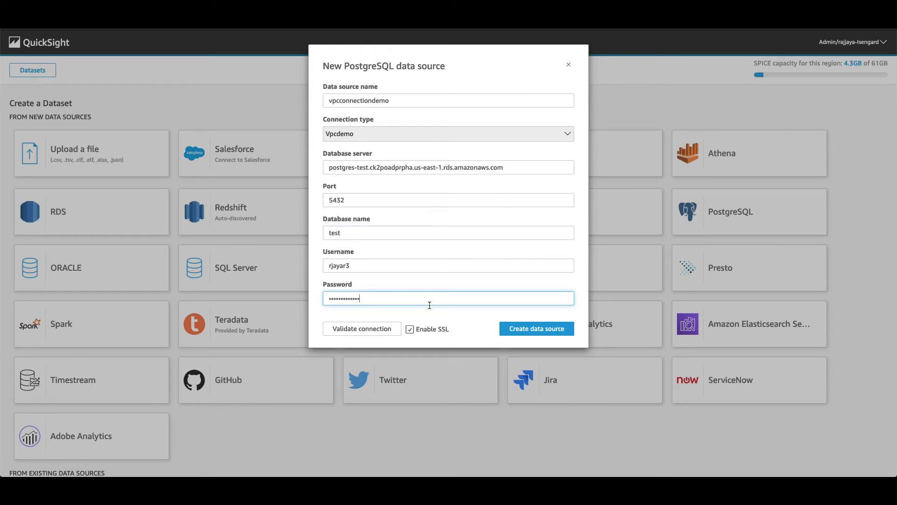
left_click(367, 333)
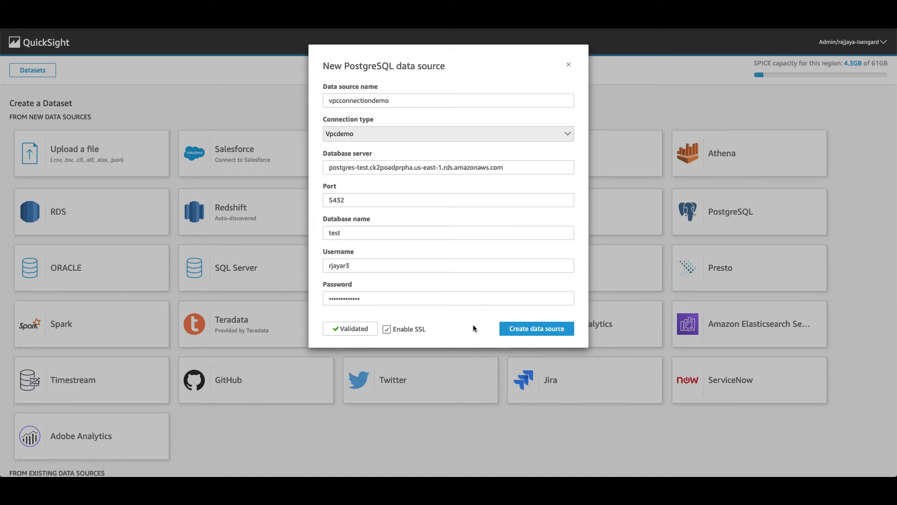
left_click(515, 333)
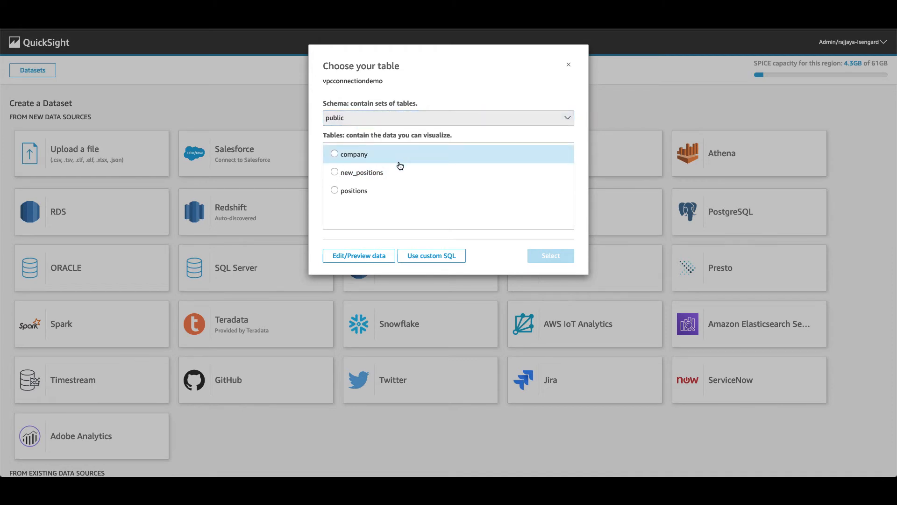
- Create a direct-query dataset on the positions table and visualize it in a new analysis
left_click(376, 191)
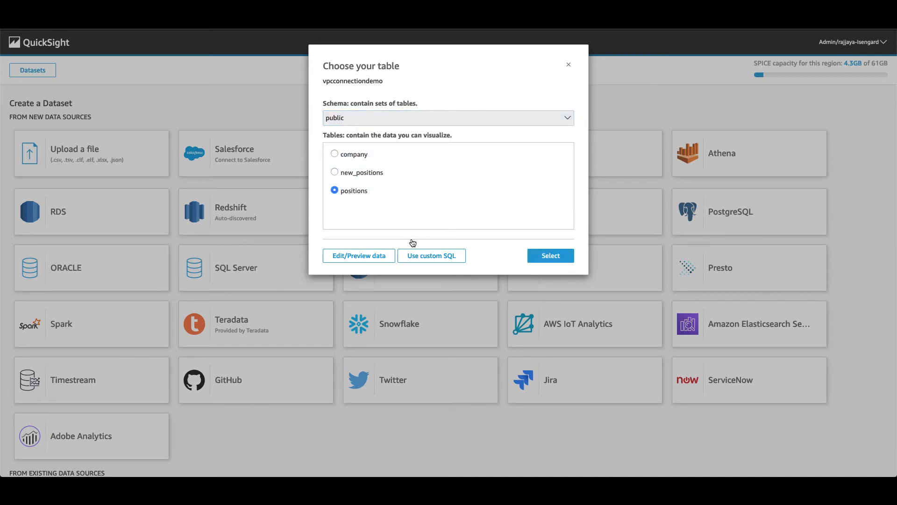
left_click(556, 256)
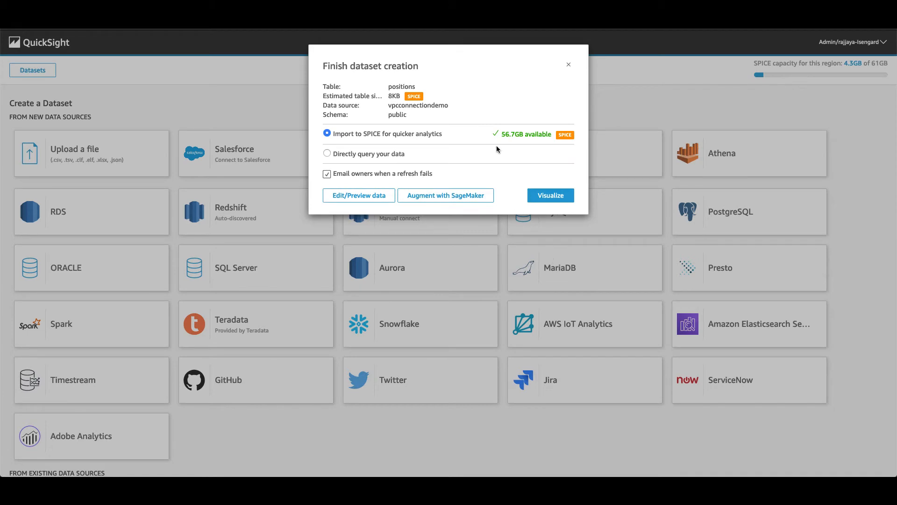
left_click(386, 156)
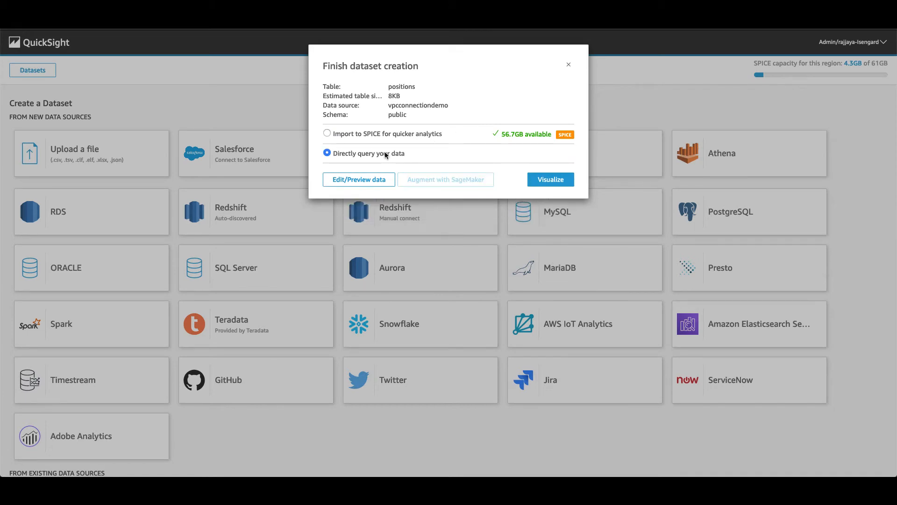
left_click(554, 179)
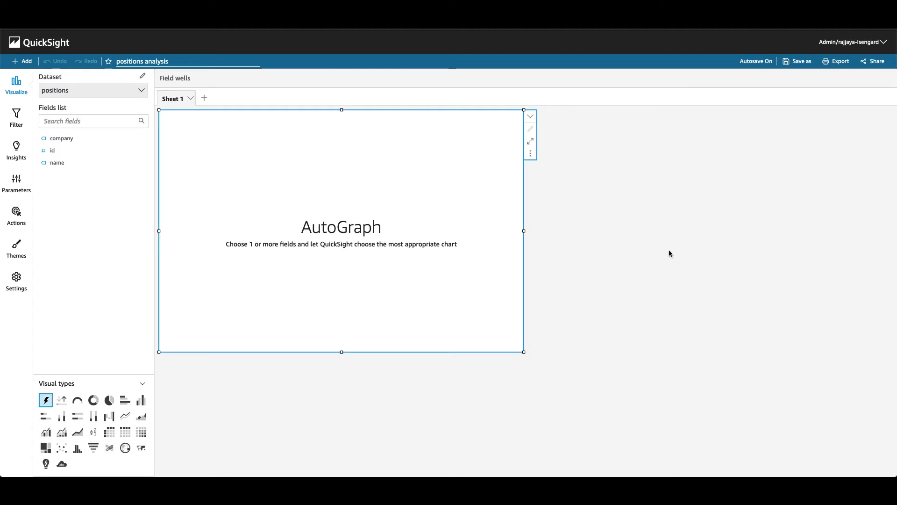
- Add the company, id and name fields to build the Count of Records pivot table
left_click(73, 138)
left_click(68, 151)
left_click(68, 162)
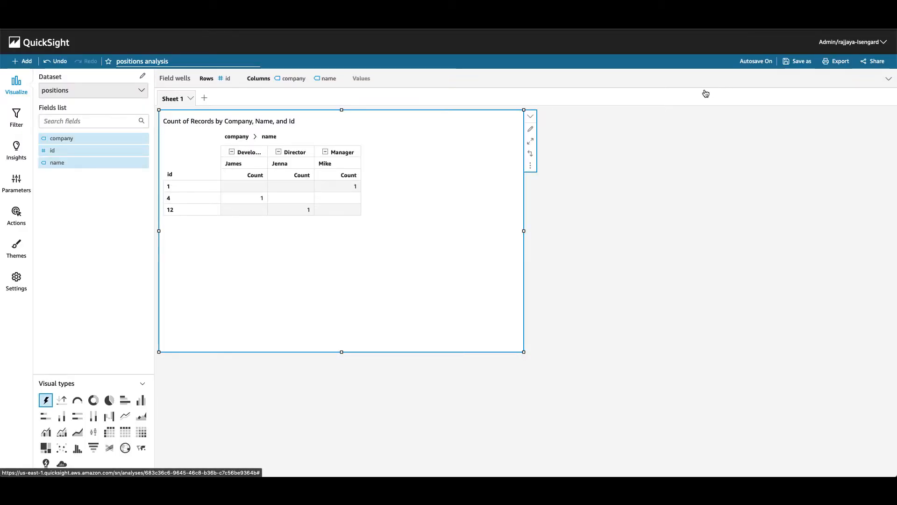
left_click(850, 41)
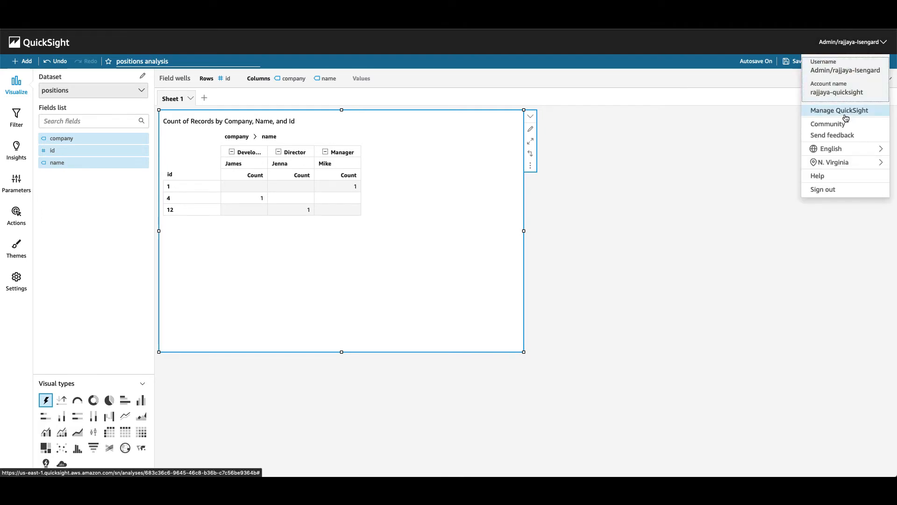
- Check the account menu to confirm QuickSight is using the Oregon region
mouse_move(849, 162)
left_click(647, 173)
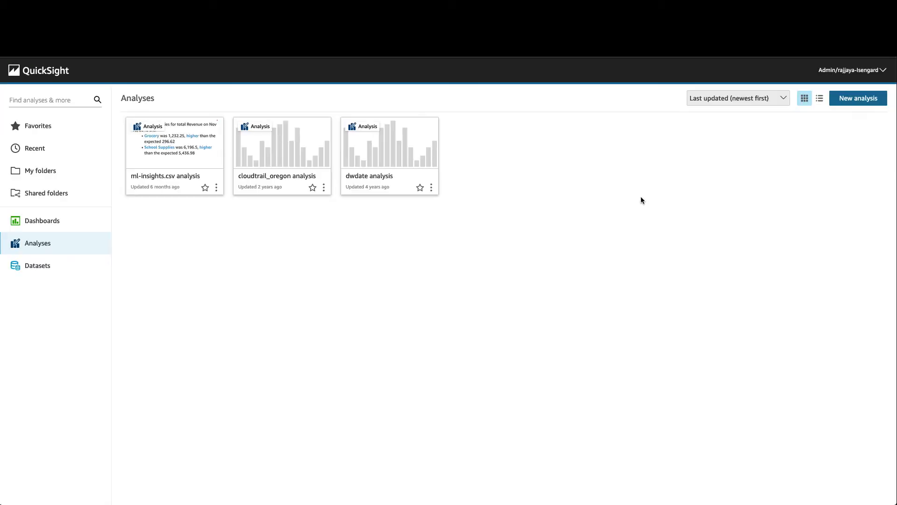
left_click(850, 70)
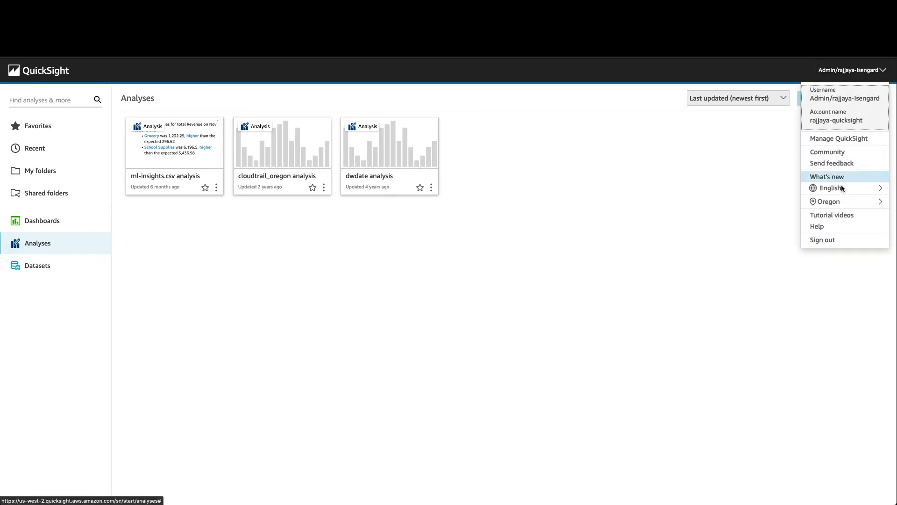
mouse_move(842, 202)
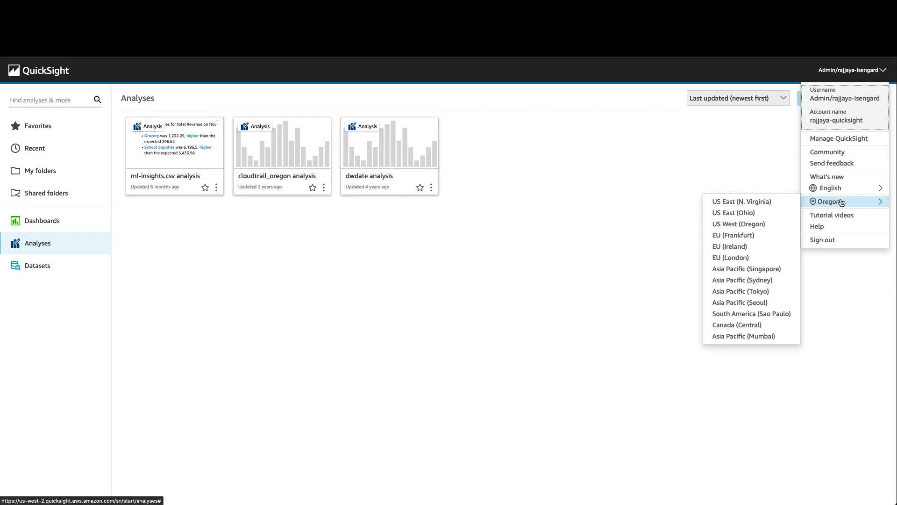
left_click(609, 141)
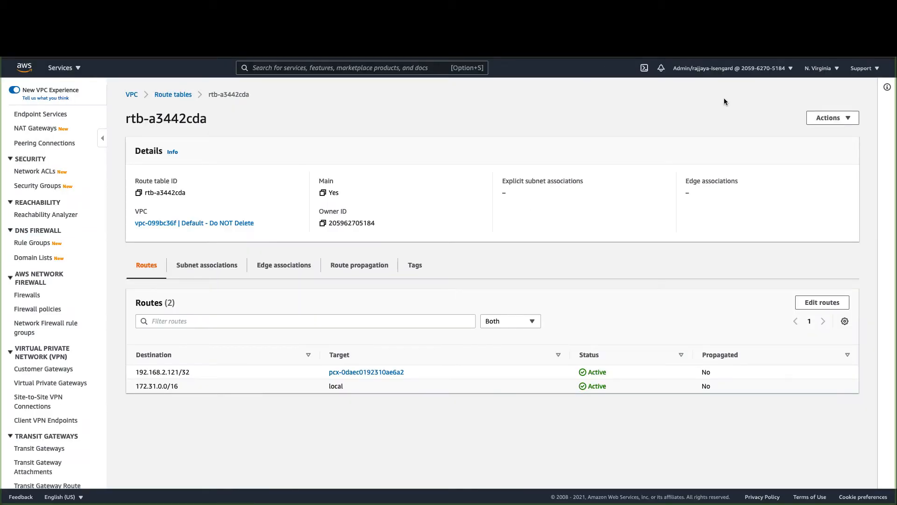
- Switch the VPC console to US West (Oregon) and review subnet QS2 (subnet-4bb0f832)
left_click(817, 68)
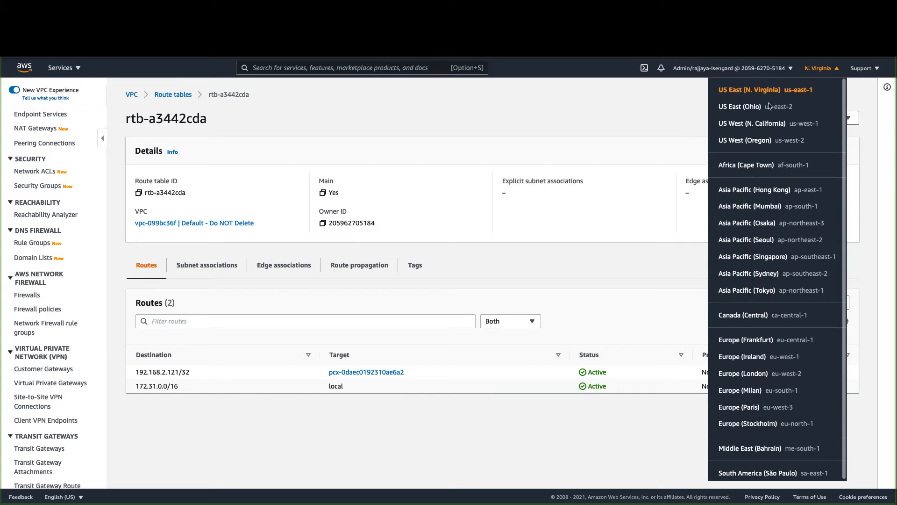
left_click(767, 140)
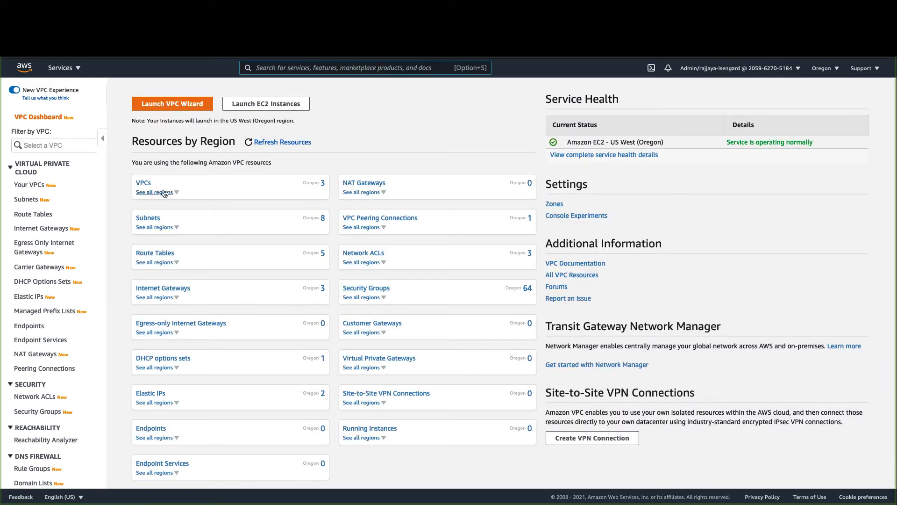
left_click(144, 183)
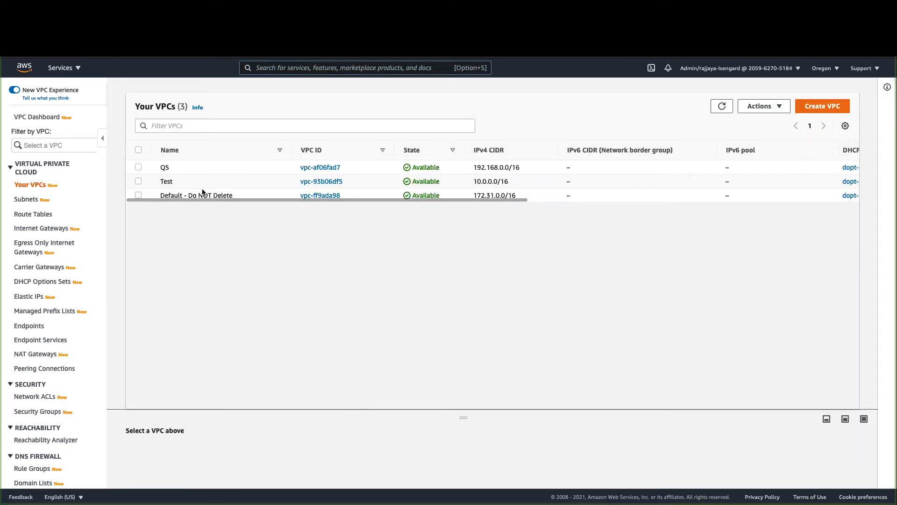
left_click(27, 200)
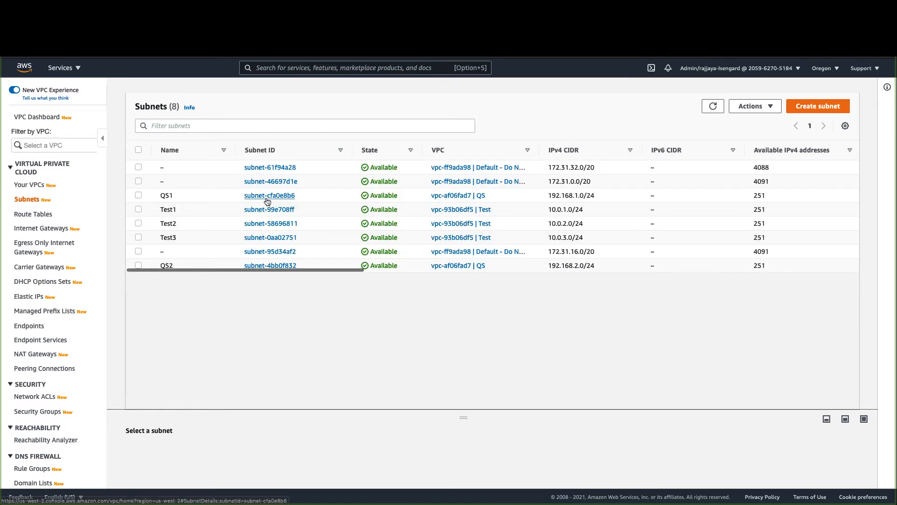
left_click(254, 266)
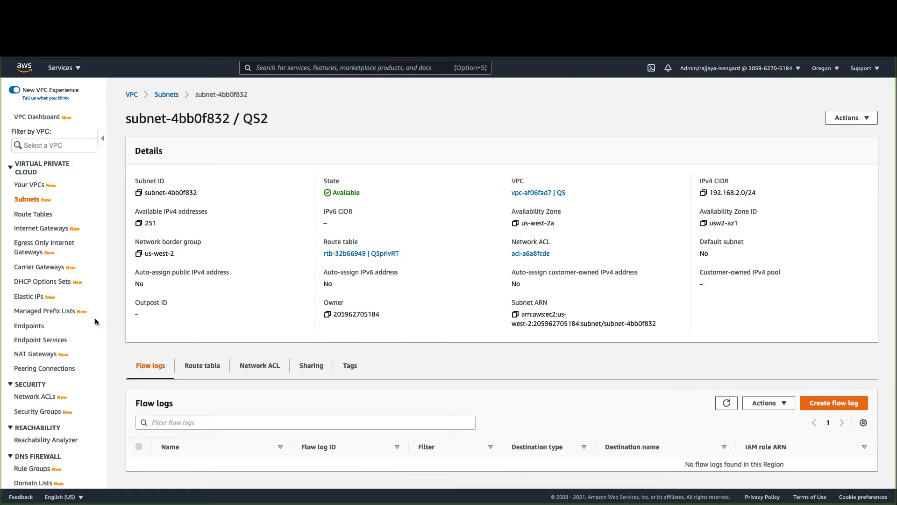
scroll(60, 376, "down", 2)
left_click(50, 366)
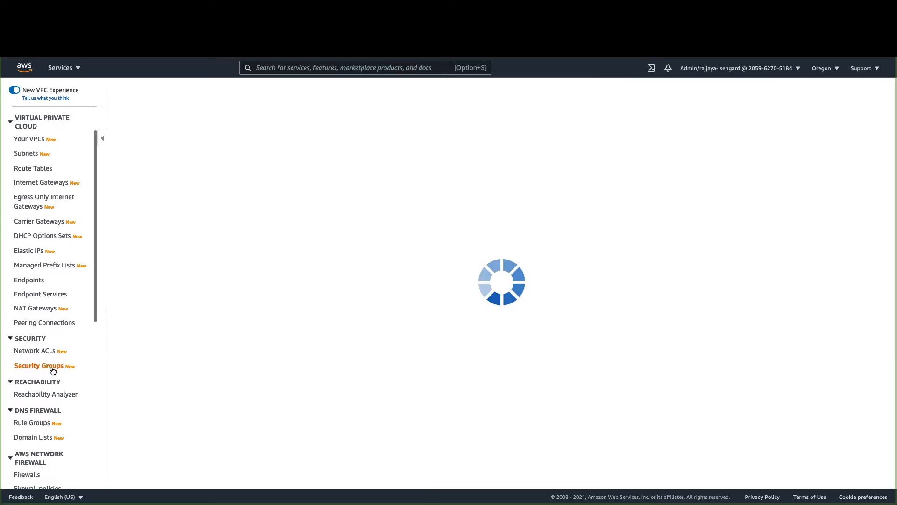
- Start a new security group named QsVPCOregon, described as 'QS security group for Oregon'
left_click(820, 101)
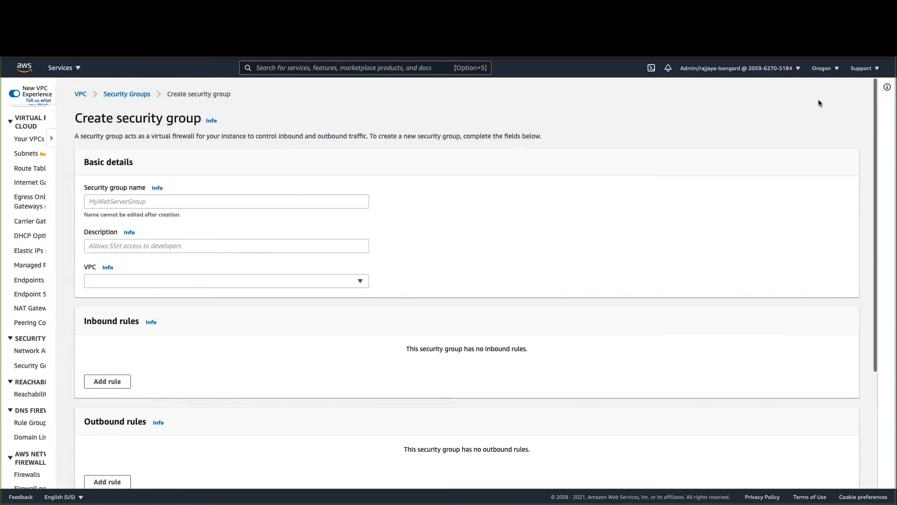
left_click(206, 200)
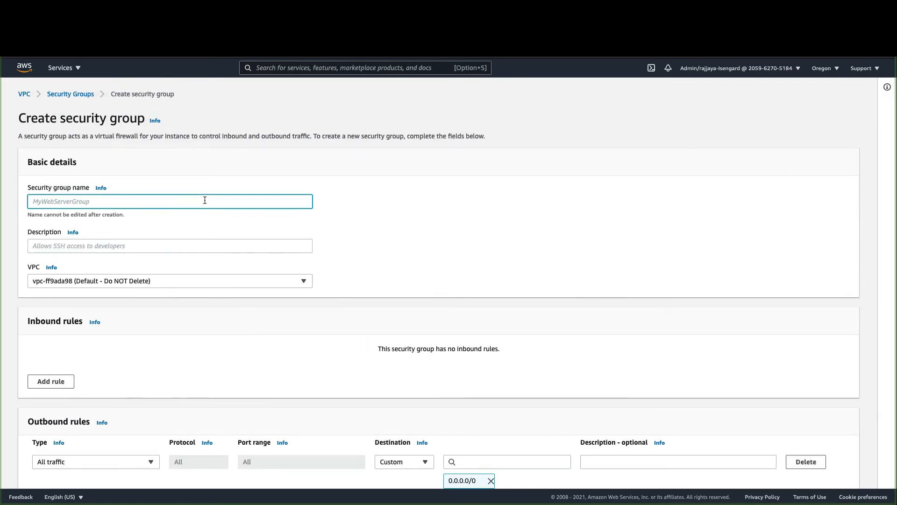
type("QsVPCOregon")
scroll(205, 222, "down", 1)
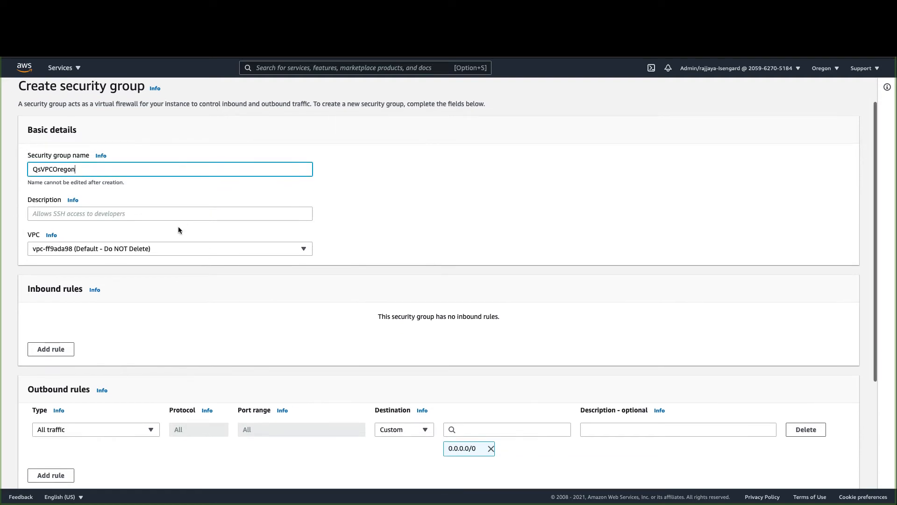
left_click(168, 213)
type("QS se")
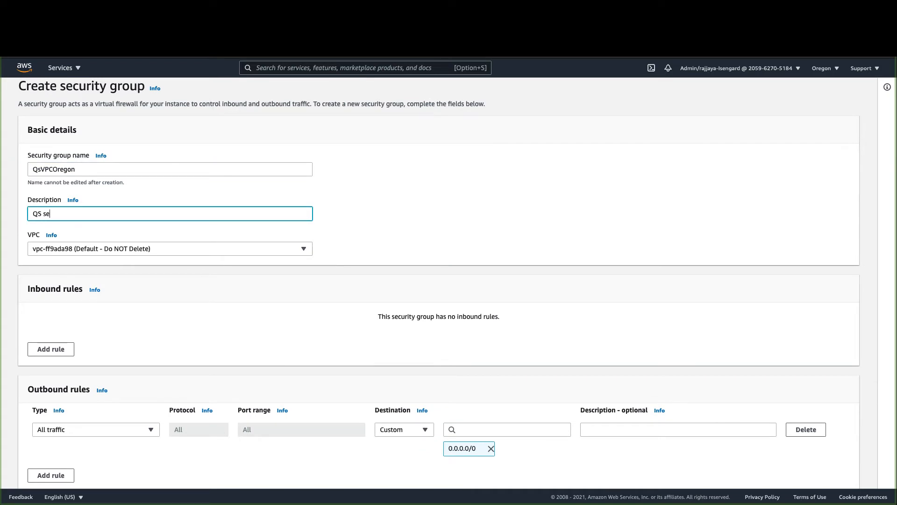
type("curity group for Oregon")
- Assign the group to VPC vpc-af06fad7 (QS) and create it
scroll(224, 302, "down", 2)
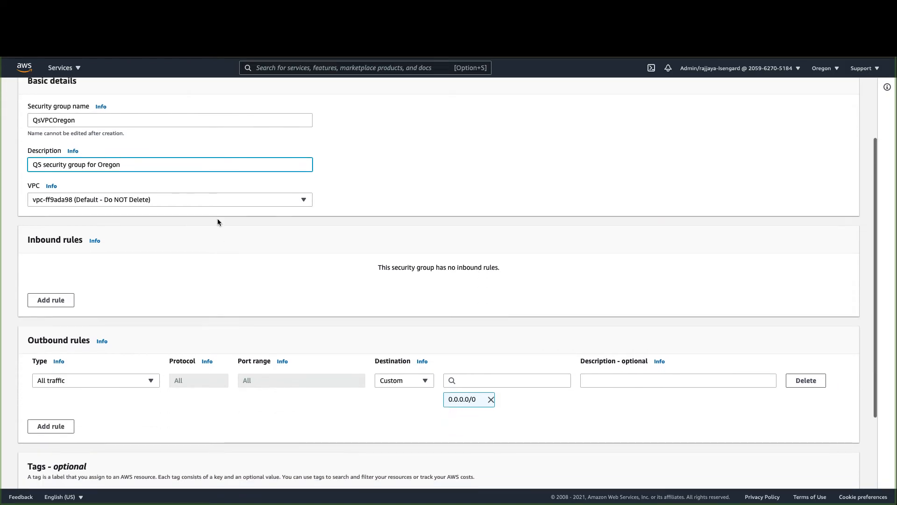
left_click(217, 200)
left_click(153, 228)
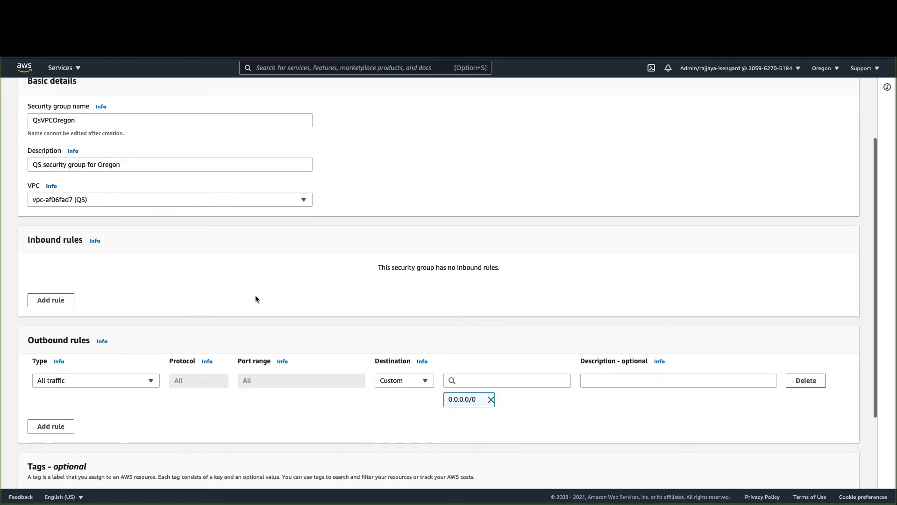
scroll(255, 299, "down", 4)
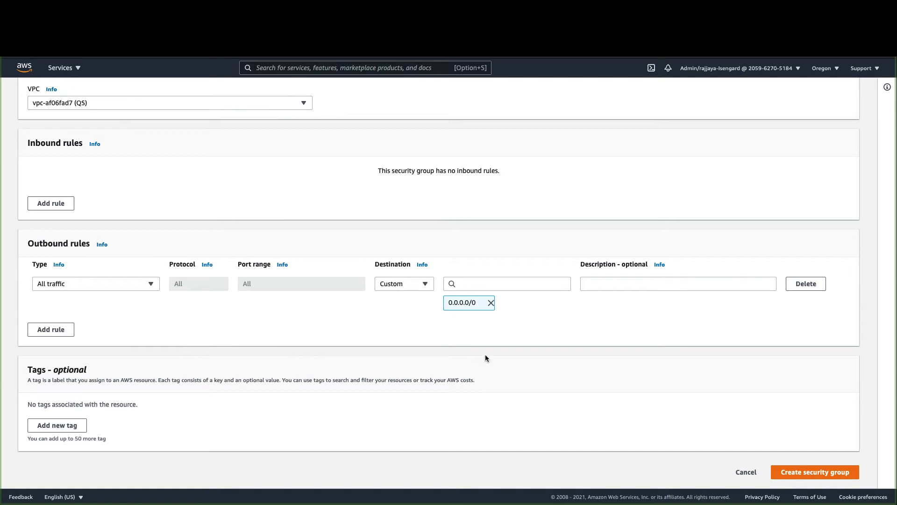
left_click(816, 472)
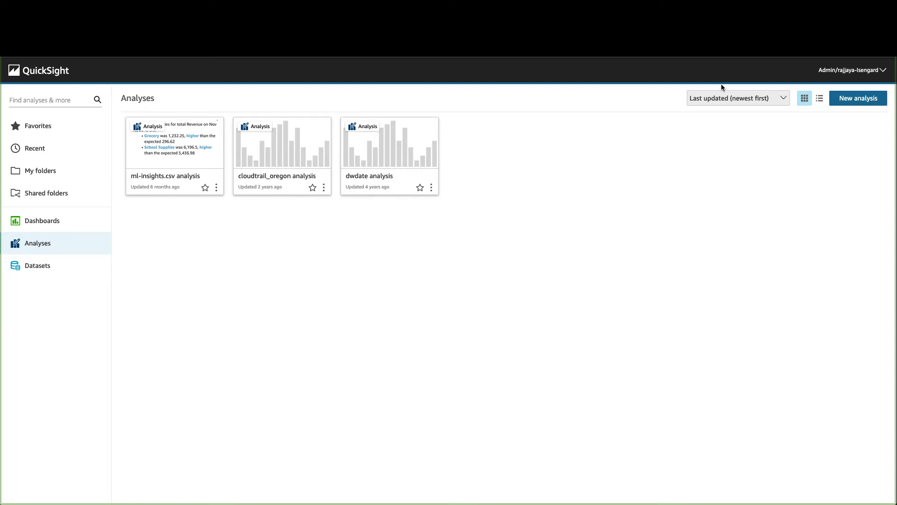
- In QuickSight admin, add a new VPC connection named QSVPCOregon
left_click(847, 81)
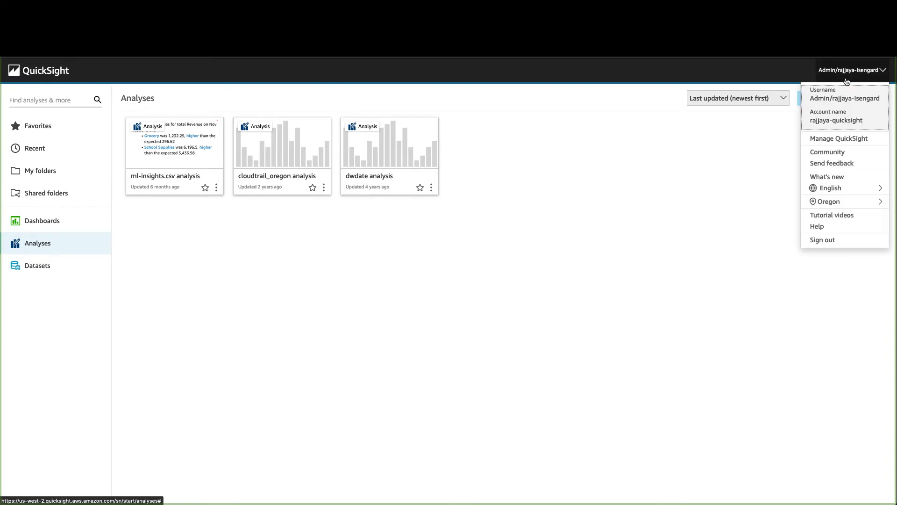
left_click(846, 138)
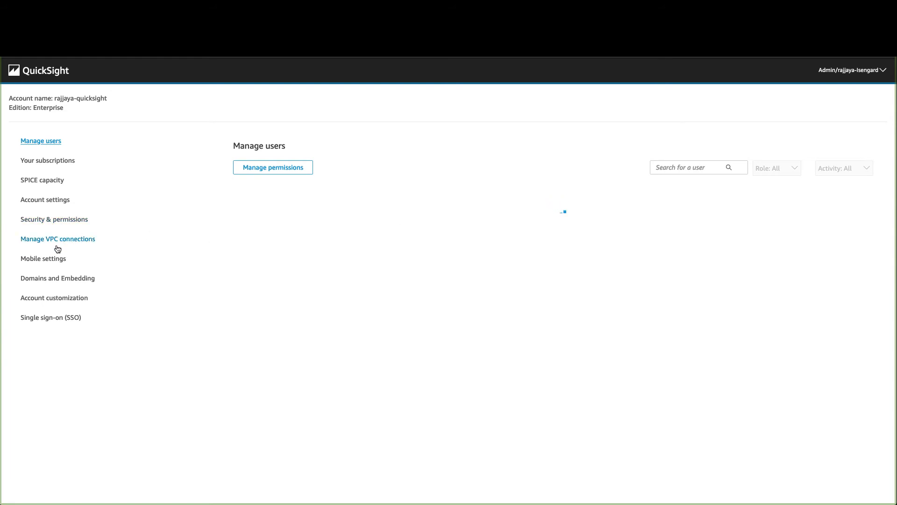
left_click(57, 245)
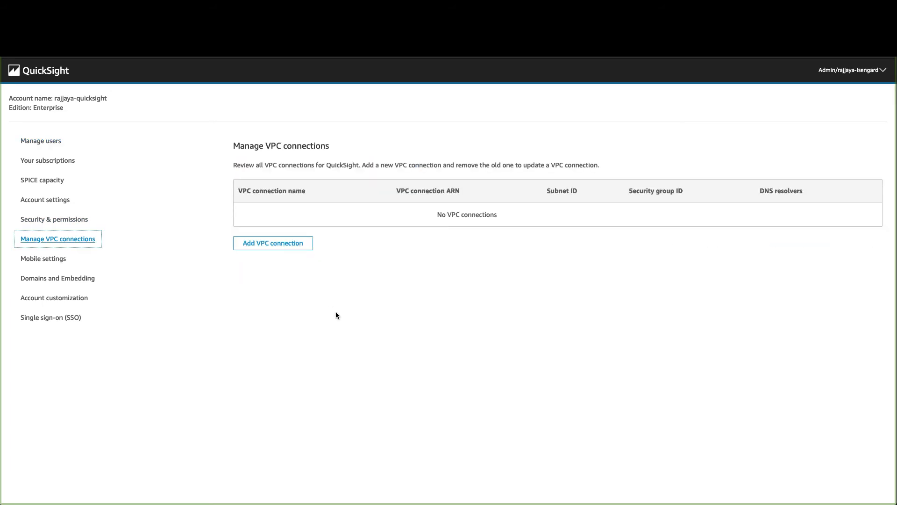
left_click(282, 247)
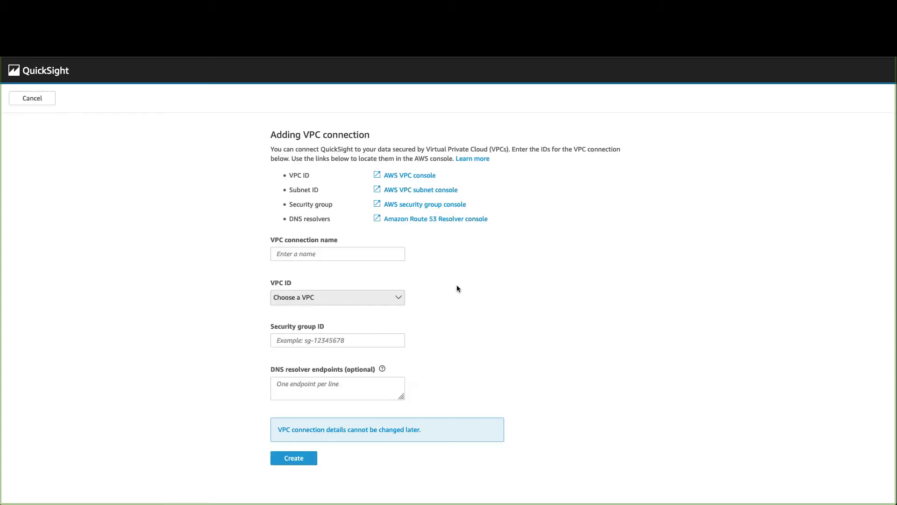
left_click(350, 253)
type("QS")
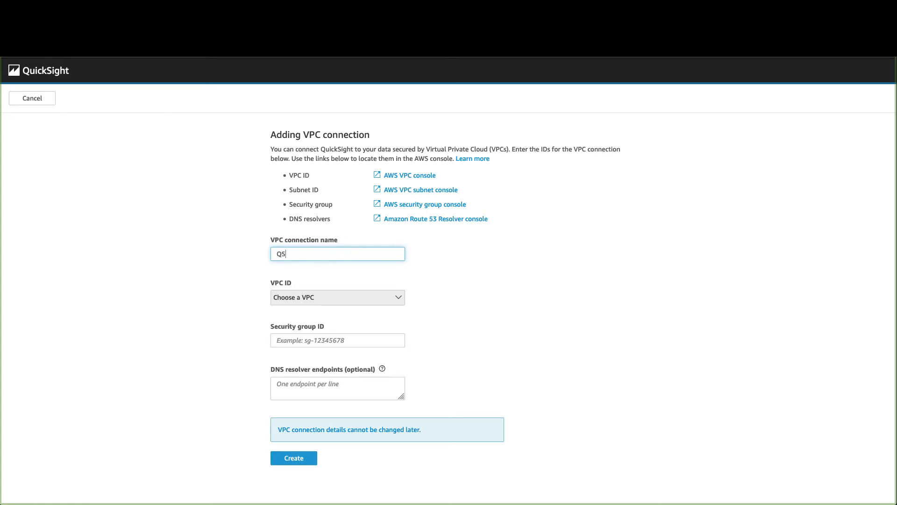
type("VPCOregon")
- Choose VPC vpc-af06fad7 and subnet-4bb0f832 for the connection
left_click(401, 298)
left_click(329, 314)
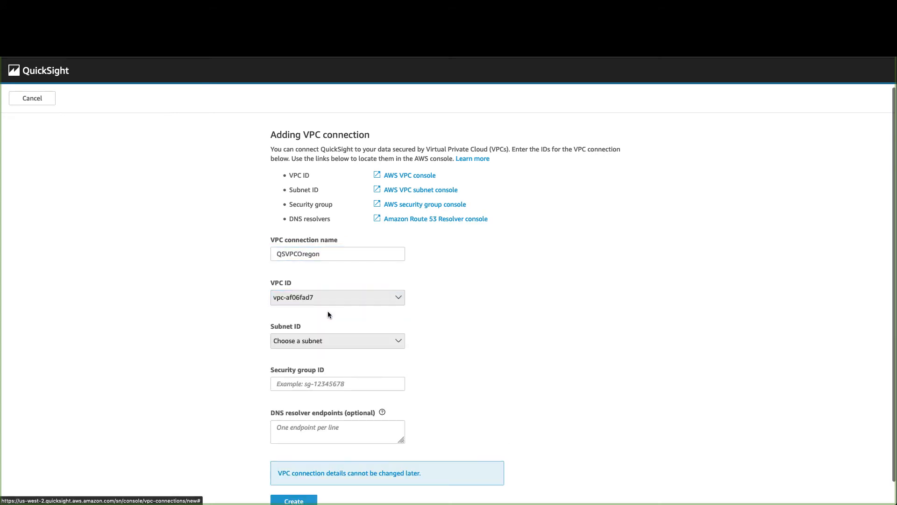
scroll(355, 322, "down", 1)
left_click(354, 321)
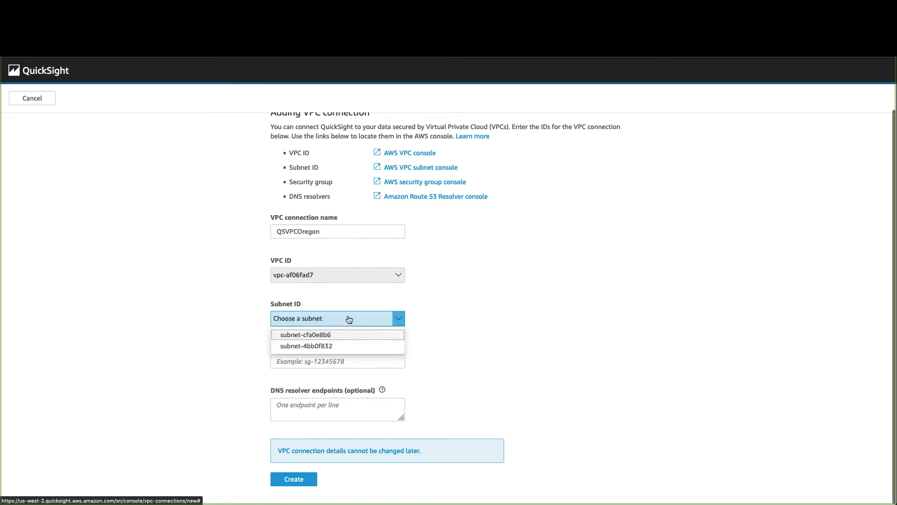
left_click(335, 346)
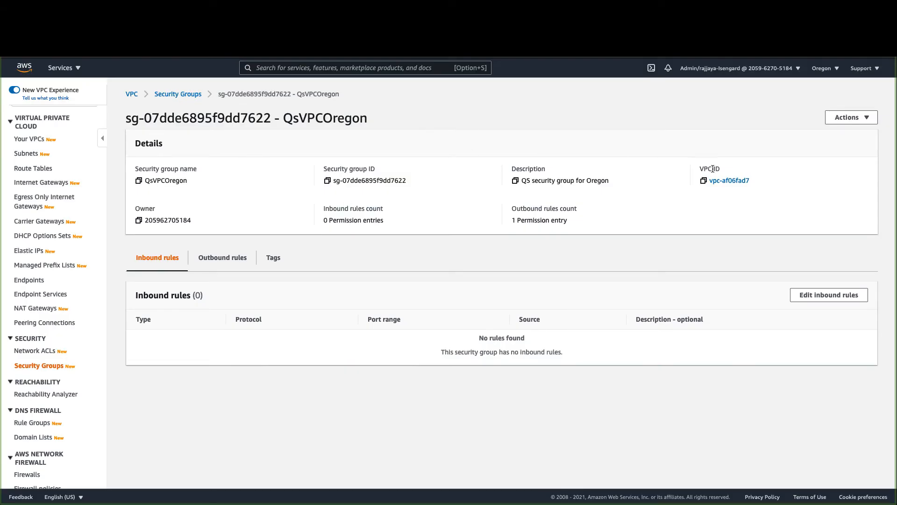
- Paste security group ID sg-07dde6895f9dd7622 and create the VPC connection
left_click(327, 181)
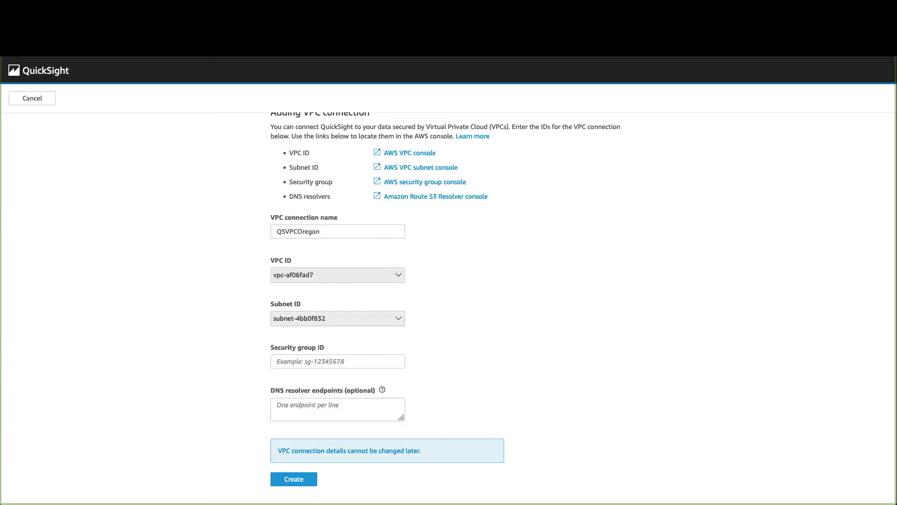
left_click(301, 363)
key("ctrl+v")
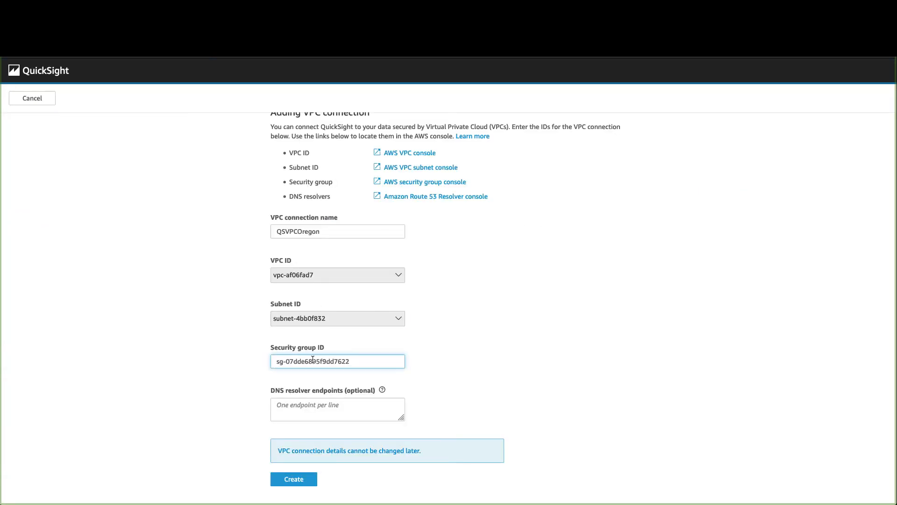
left_click(293, 479)
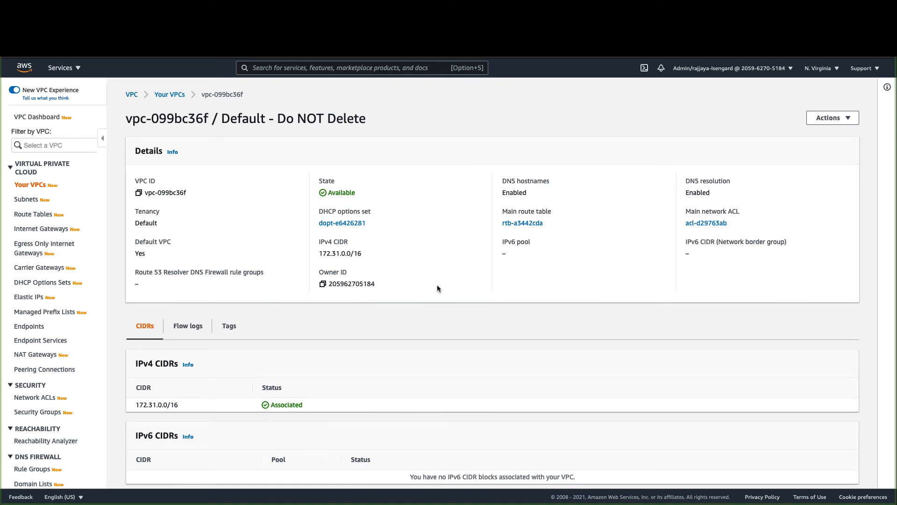
- Start a new peering connection named QSVPCPeeringVO
scroll(35, 304, "down", 7)
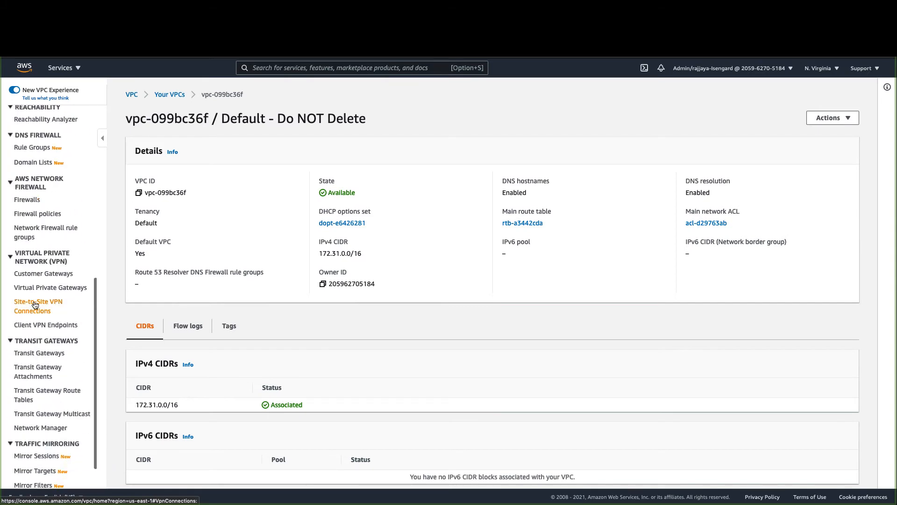
scroll(35, 304, "down", 1)
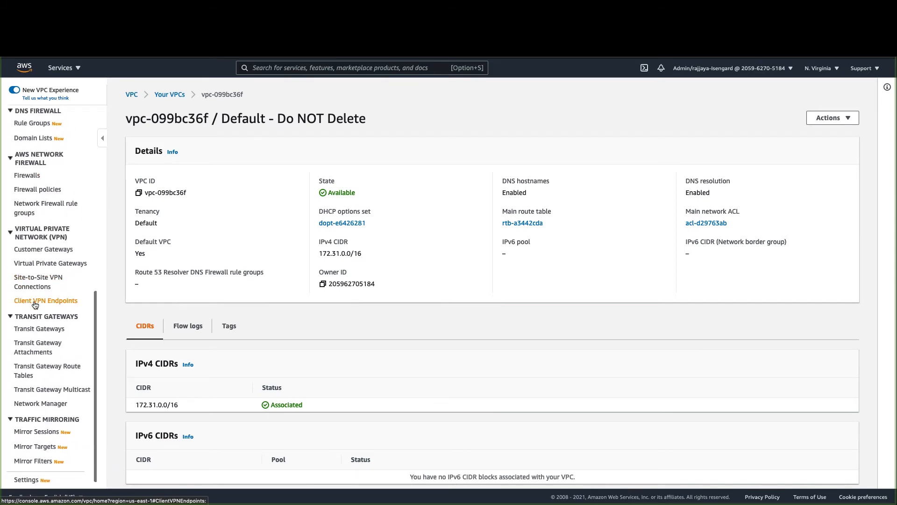
scroll(35, 305, "up", 5)
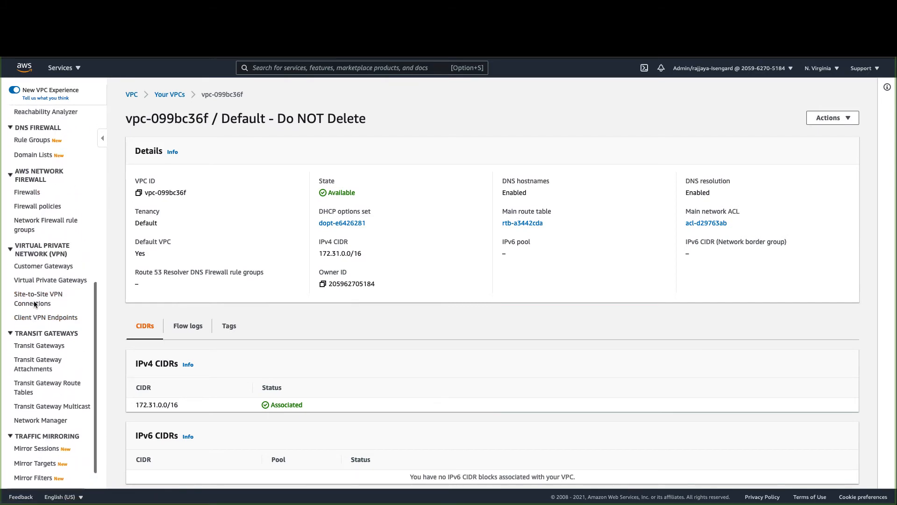
scroll(35, 305, "up", 2)
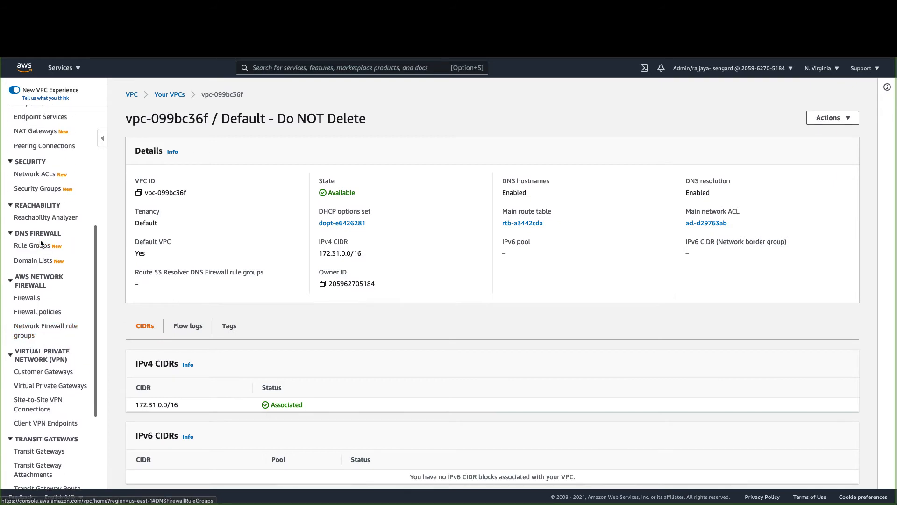
left_click(42, 162)
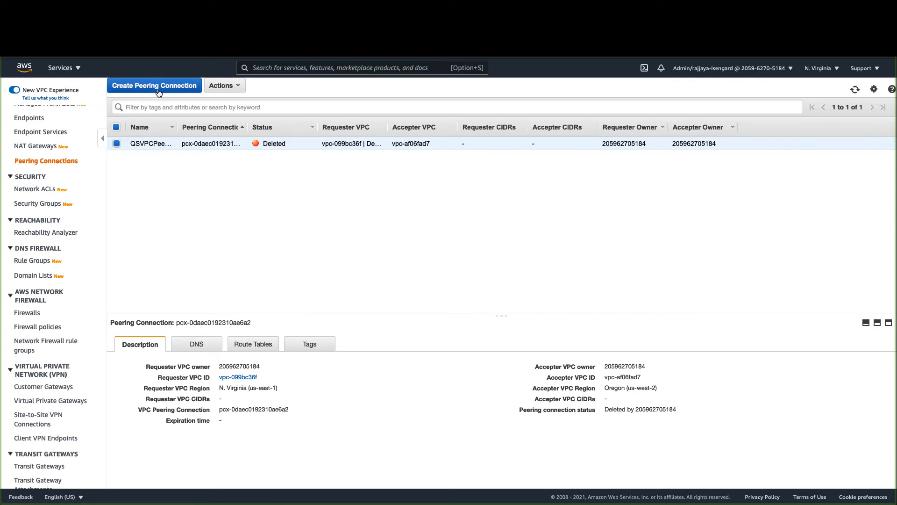
left_click(158, 87)
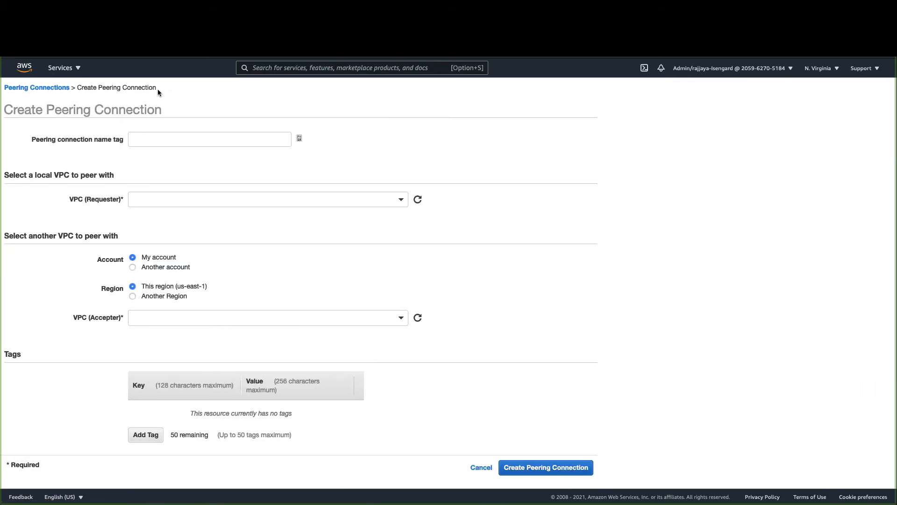
left_click(204, 141)
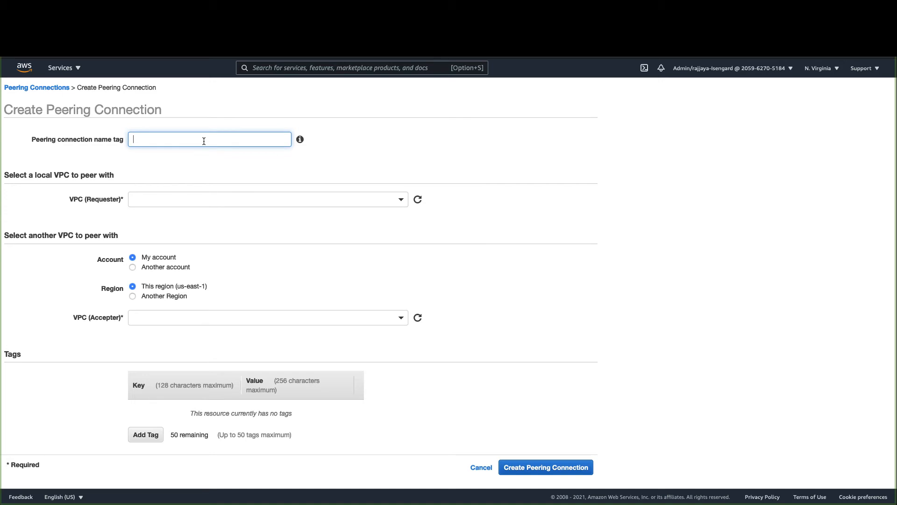
type("QSVPCPeeri")
type("ng")
type("e1")
key("BackSpace")
key("BackSpace")
type("VO")
- Set requester VPC vpc-099bc36f and peer with another region, US West (Oregon)
left_click(169, 200)
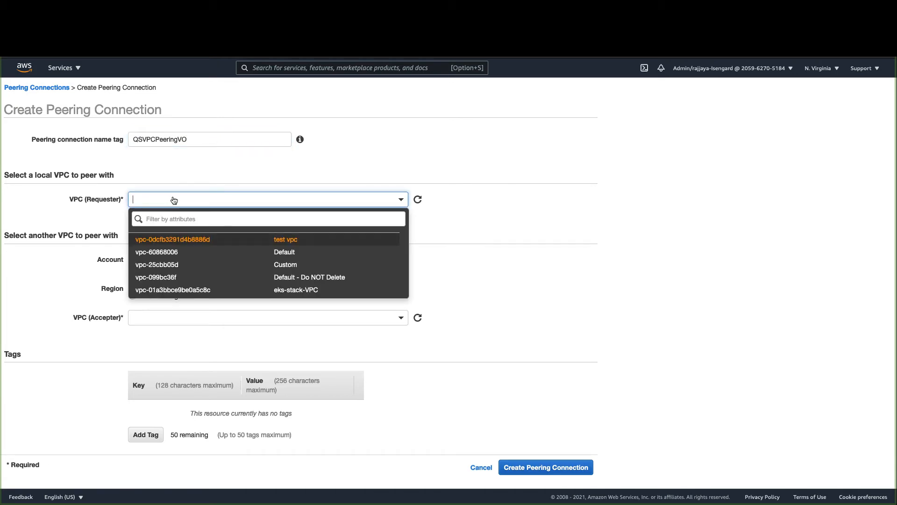
left_click(201, 278)
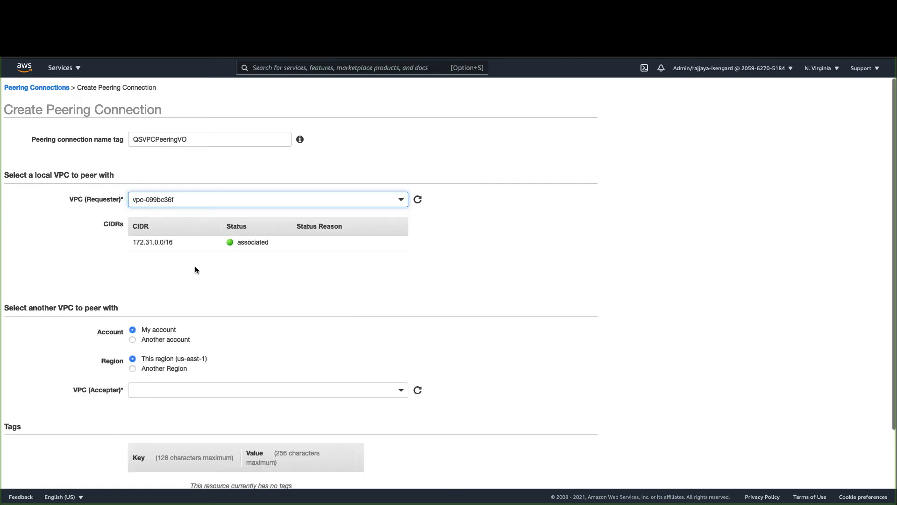
scroll(229, 287, "down", 3)
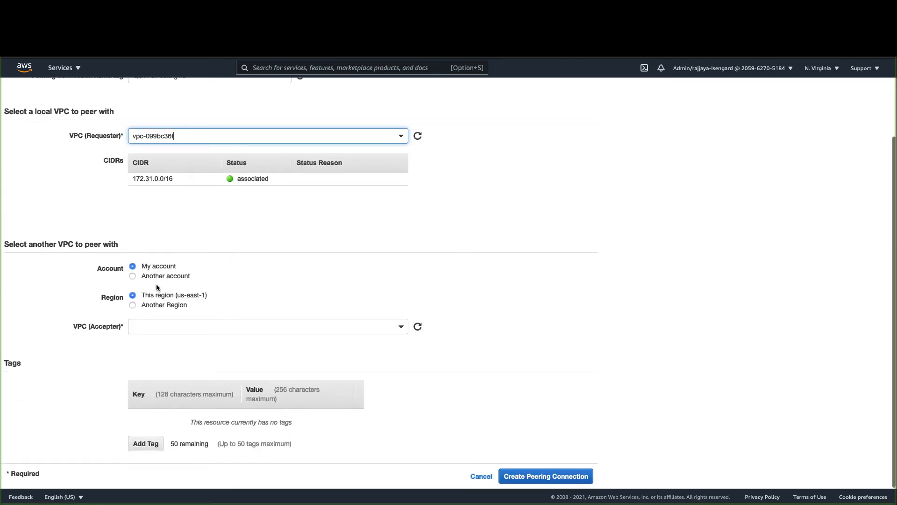
left_click(135, 304)
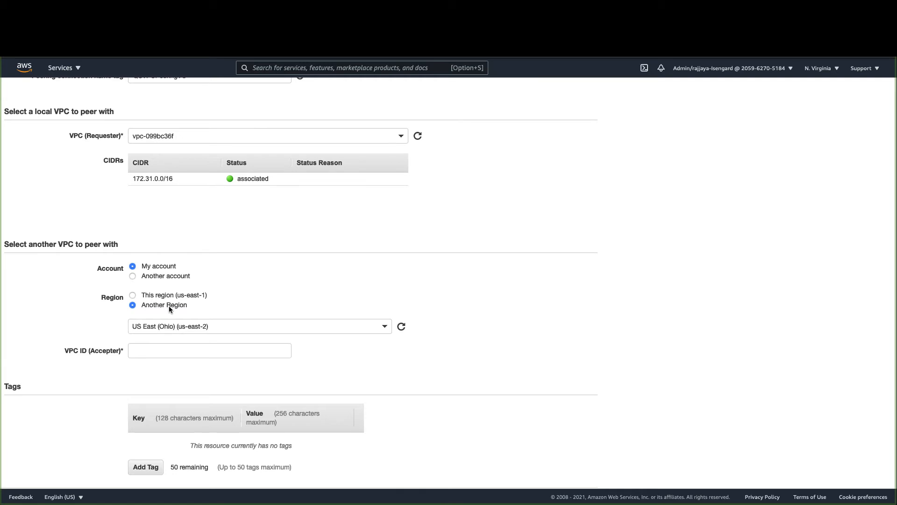
left_click(284, 325)
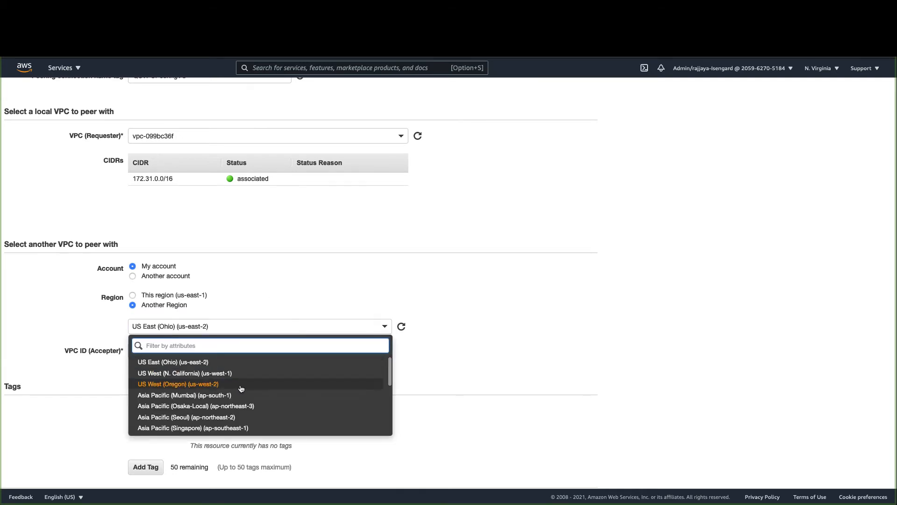
left_click(241, 389)
- Paste accepter VPC ID vpc-af06fad7 and submit the peering request
scroll(322, 377, "down", 1)
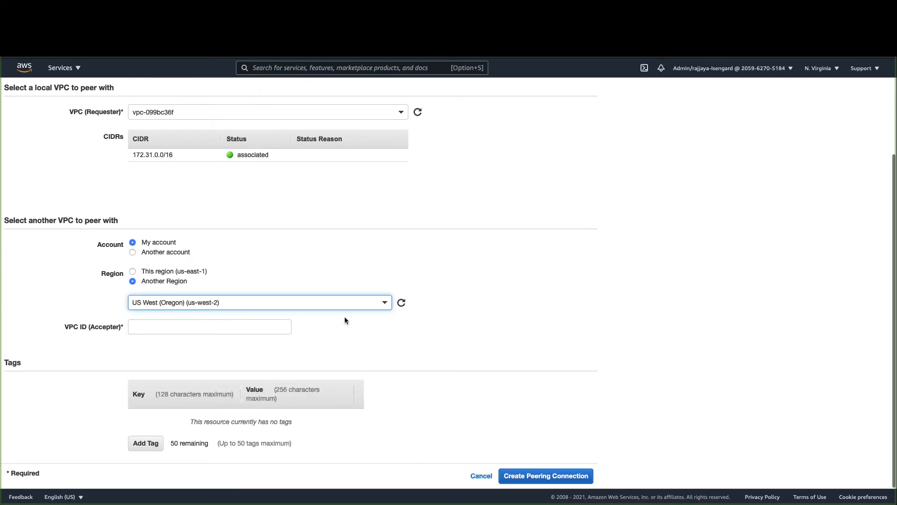
left_click(266, 324)
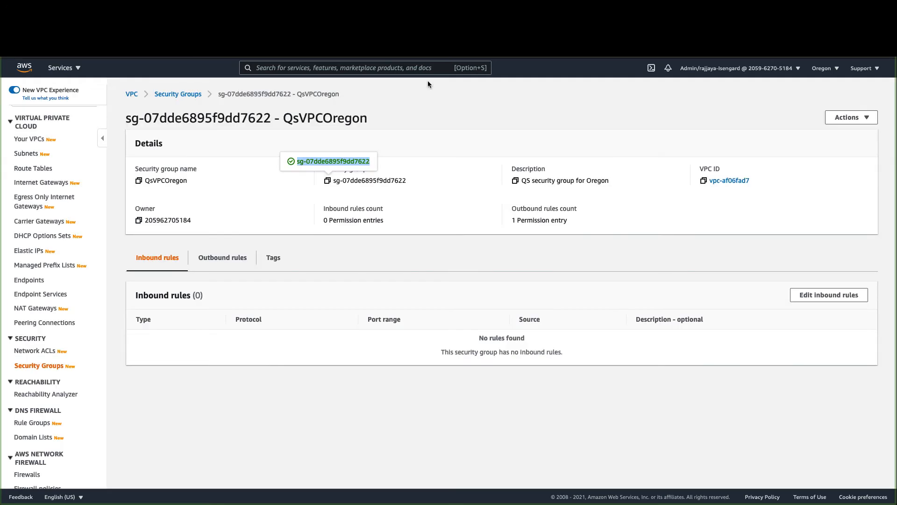
left_click(704, 181)
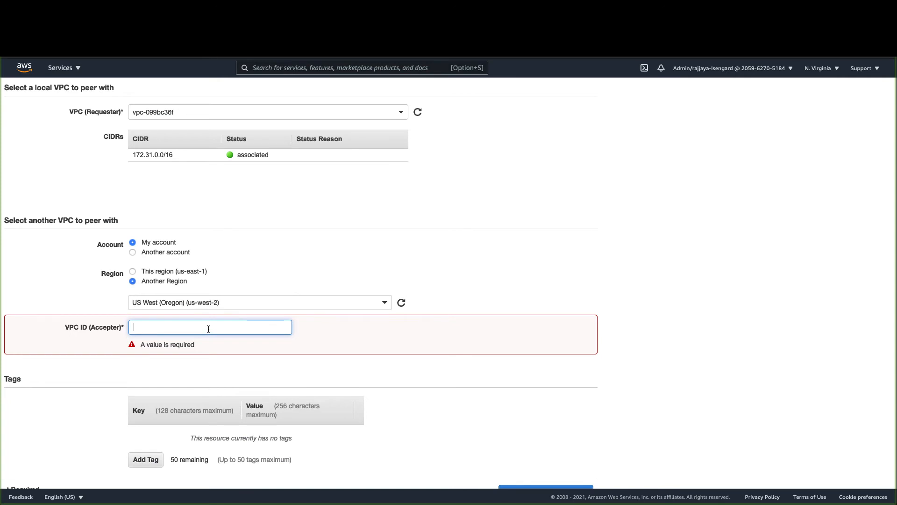
key("super+v")
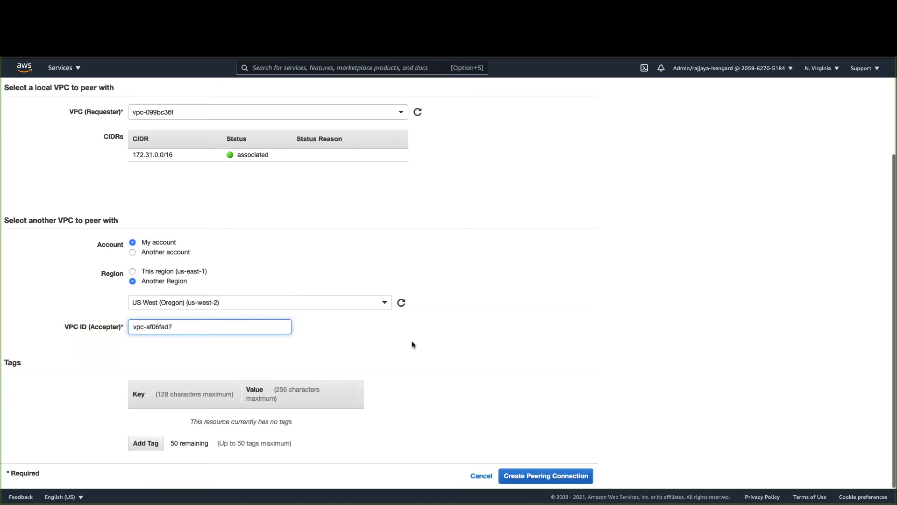
left_click(528, 477)
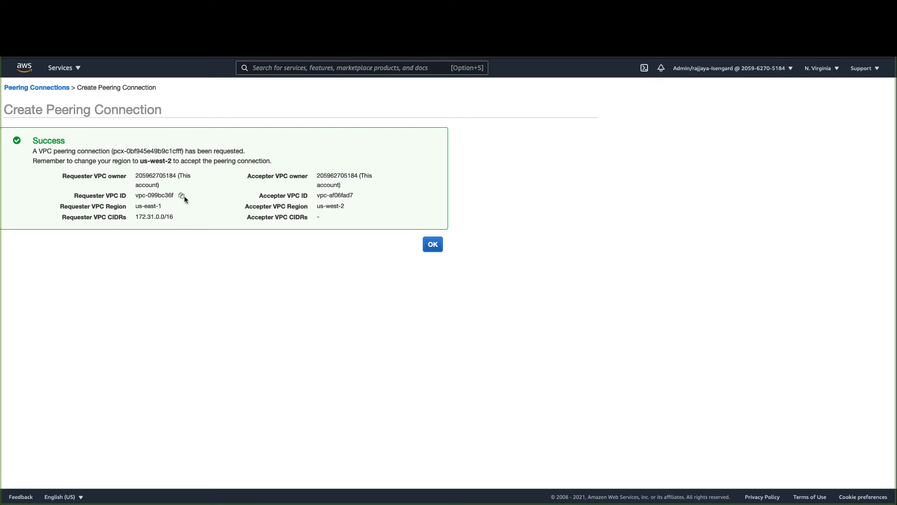
left_click_drag(136, 217, 179, 221)
left_click(179, 220)
- In Oregon's peering connections, accept pending request pcx-0bf945e49b9c1cfff
left_click(429, 242)
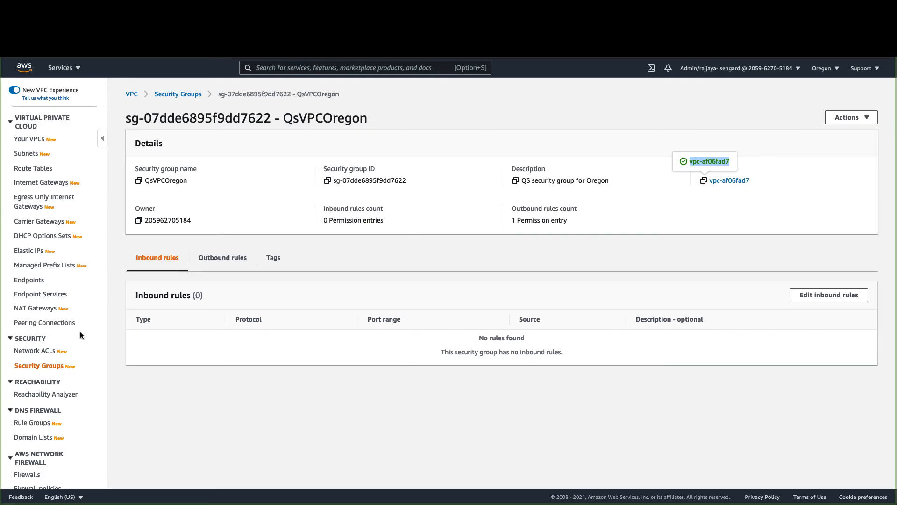
scroll(80, 331, "down", 2)
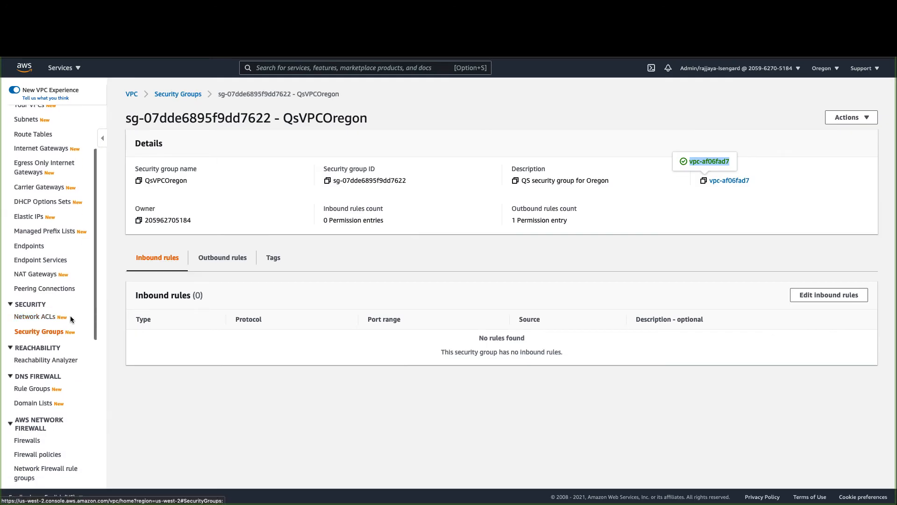
left_click(60, 290)
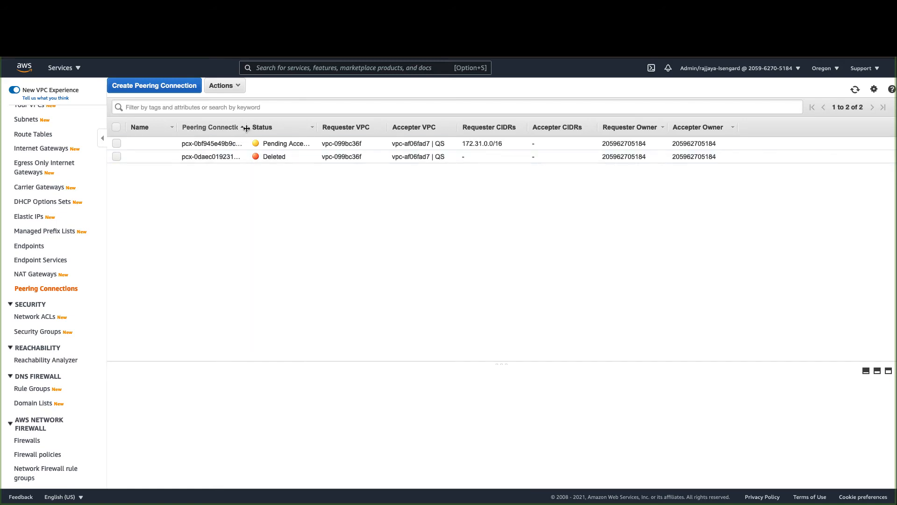
left_click_drag(247, 130, 338, 130)
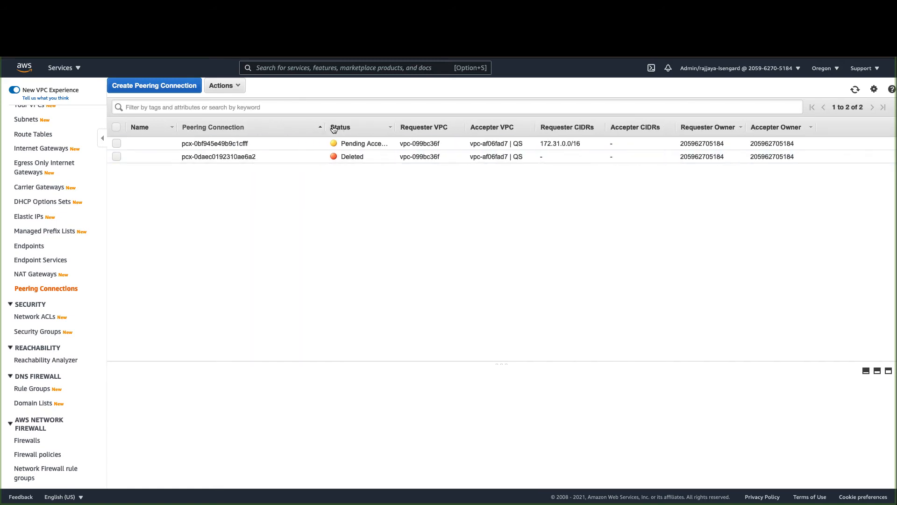
left_click(117, 145)
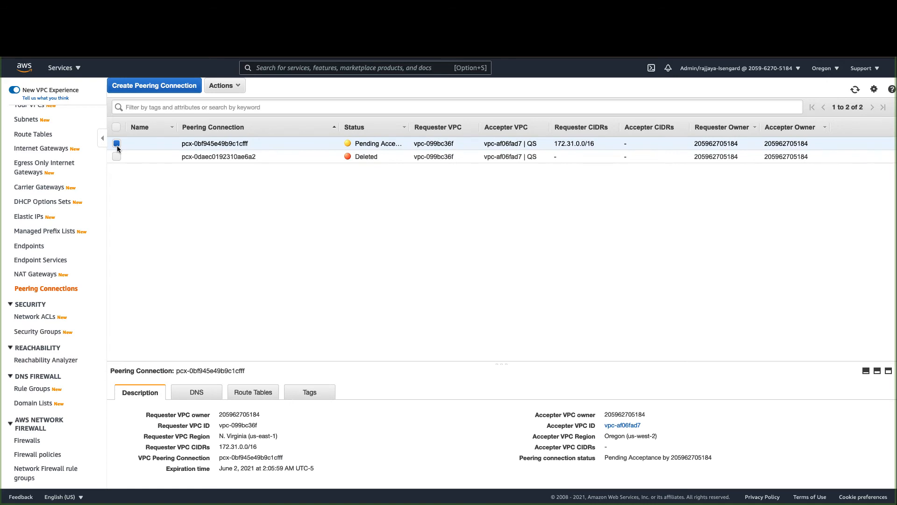
left_click(213, 87)
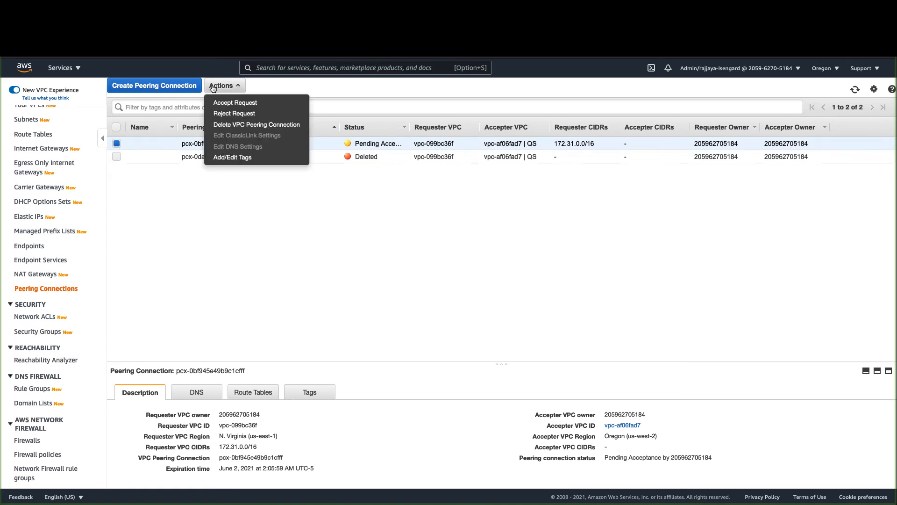
left_click(236, 104)
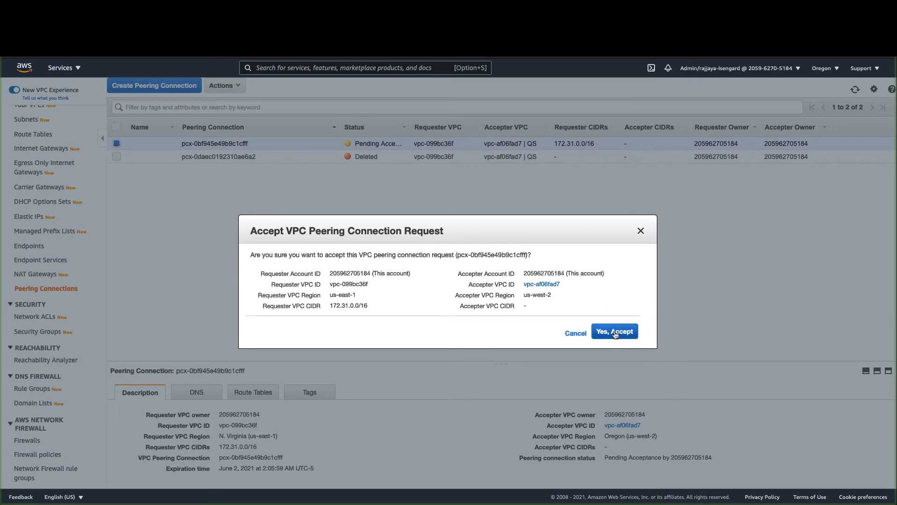
left_click(615, 332)
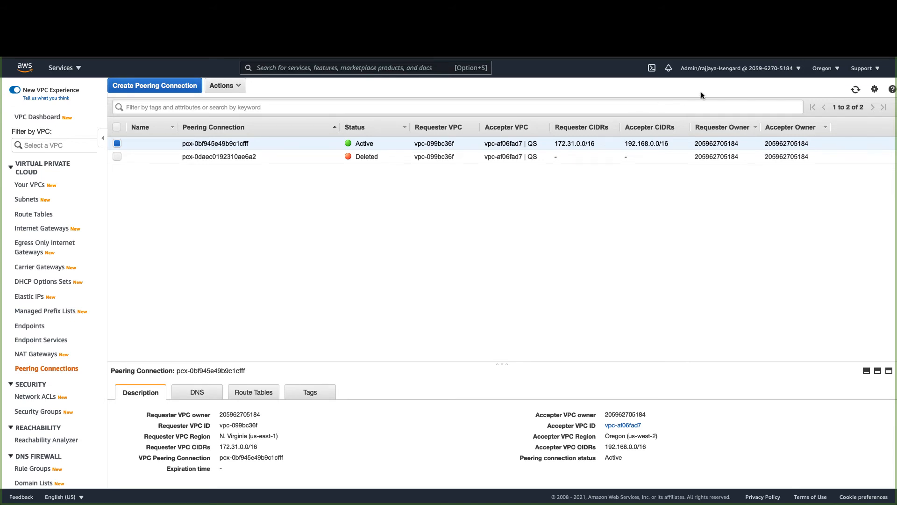
- Open route table QSprivRT from subnet QS2 and begin editing its routes
left_click(31, 199)
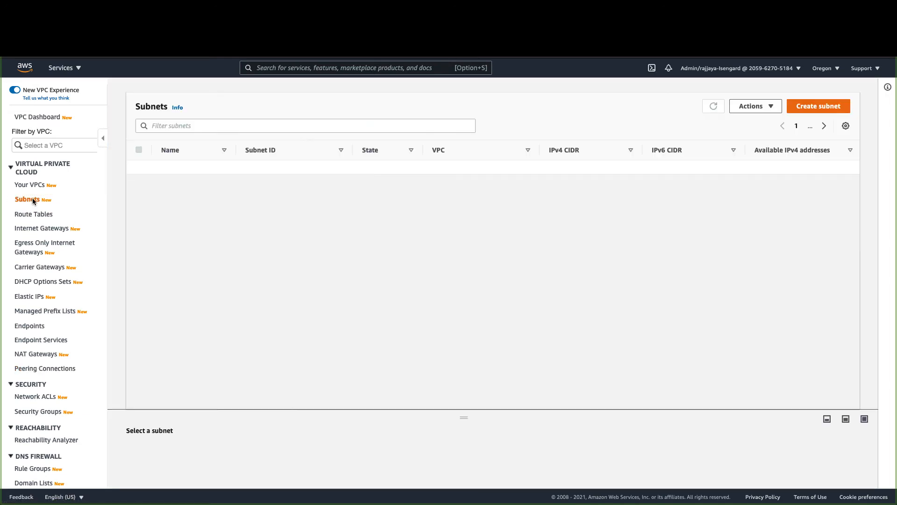
left_click(266, 265)
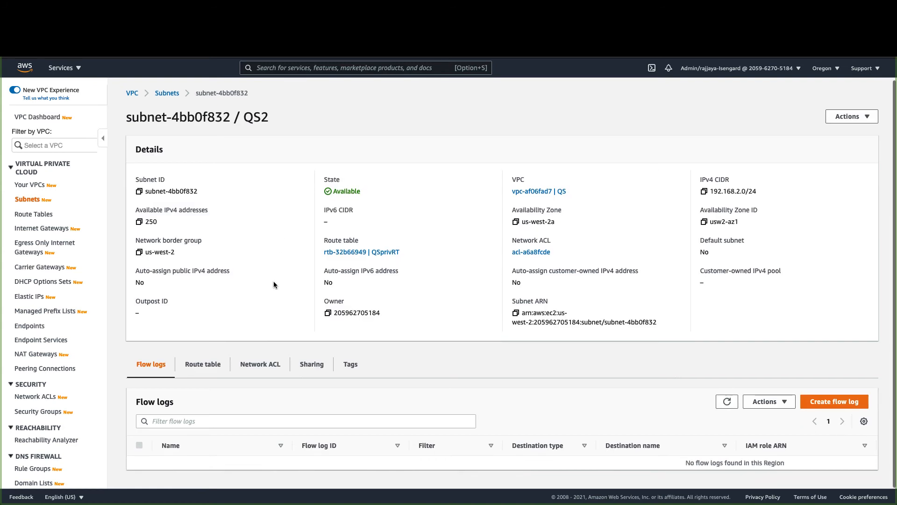
left_click(208, 367)
scroll(207, 369, "down", 1)
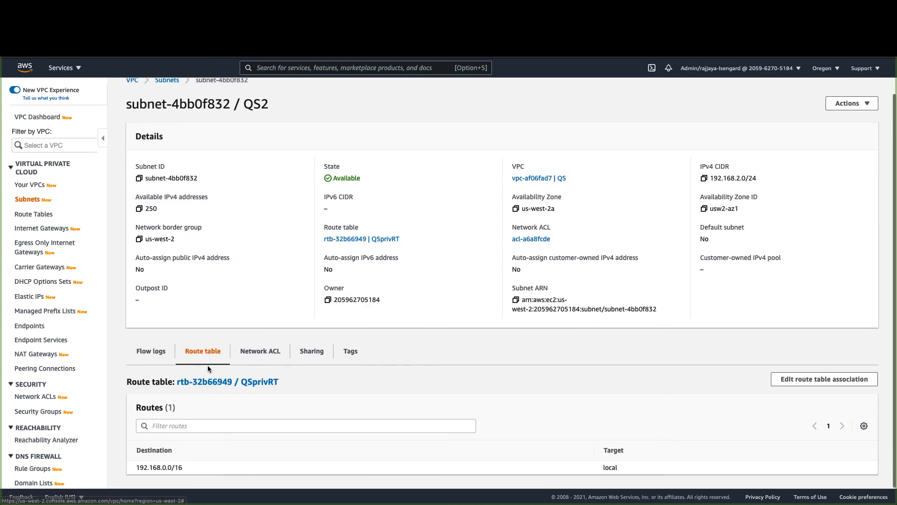
left_click(218, 383)
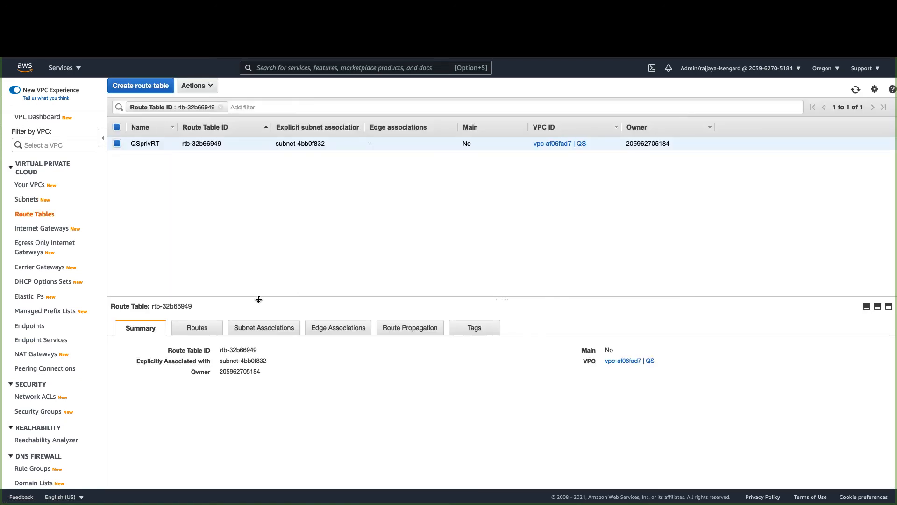
left_click(207, 332)
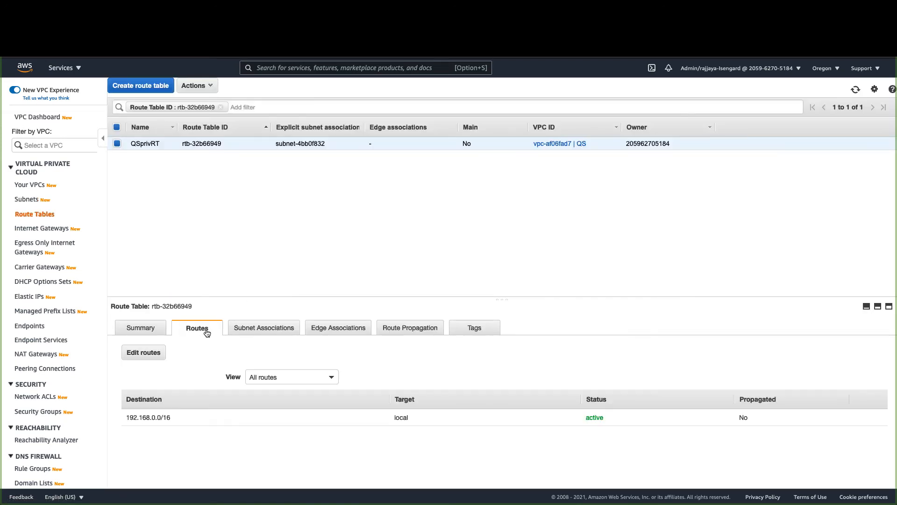
left_click(154, 352)
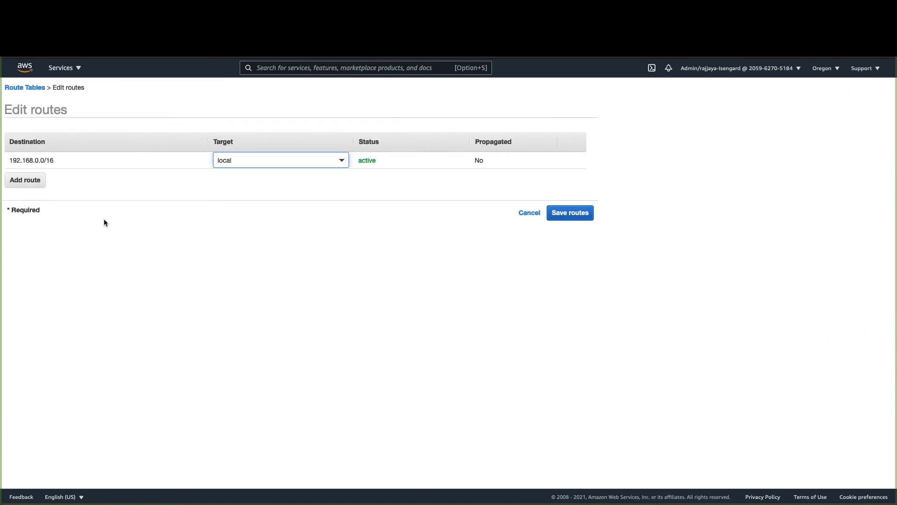
- Add a route for 172.31.26.170/32 via peering connection pcx-0bf945e49b9c1cfff and save
left_click(29, 181)
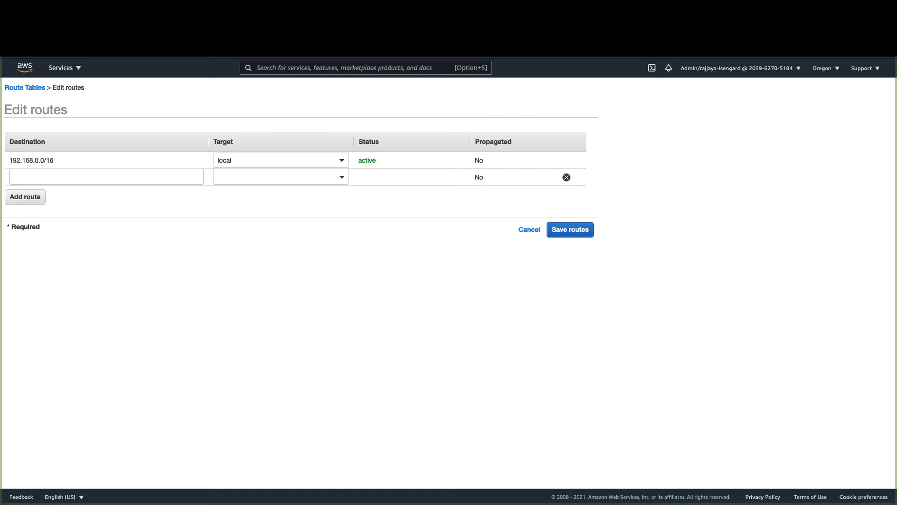
left_click(111, 179)
key("super+v")
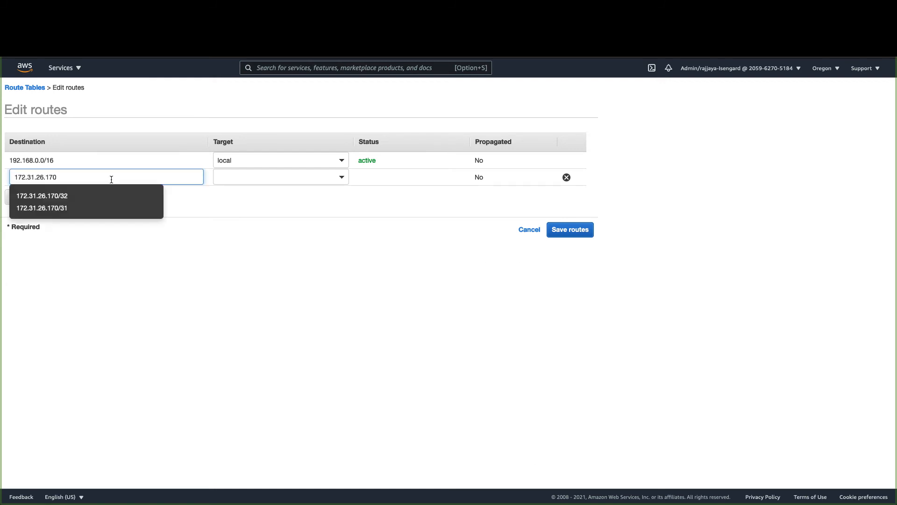
type("/32")
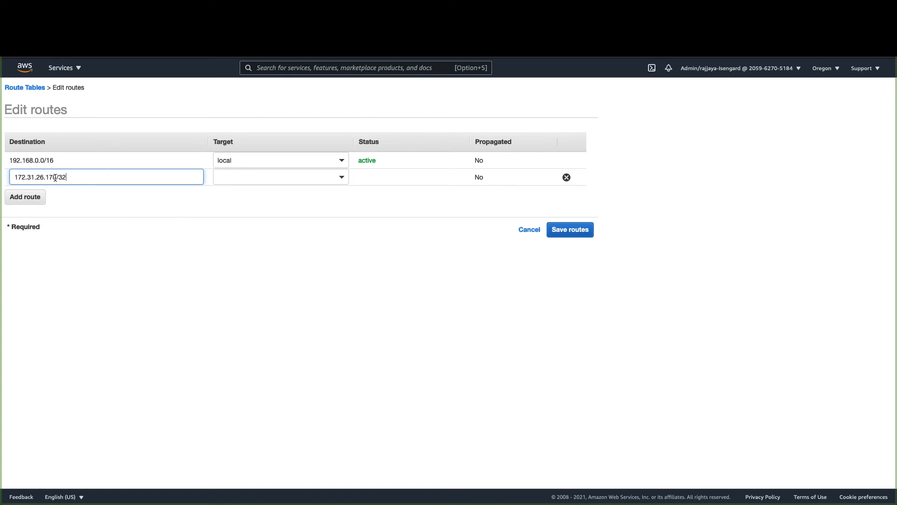
left_click_drag(55, 177, 5, 177)
left_click(274, 196)
left_click(260, 180)
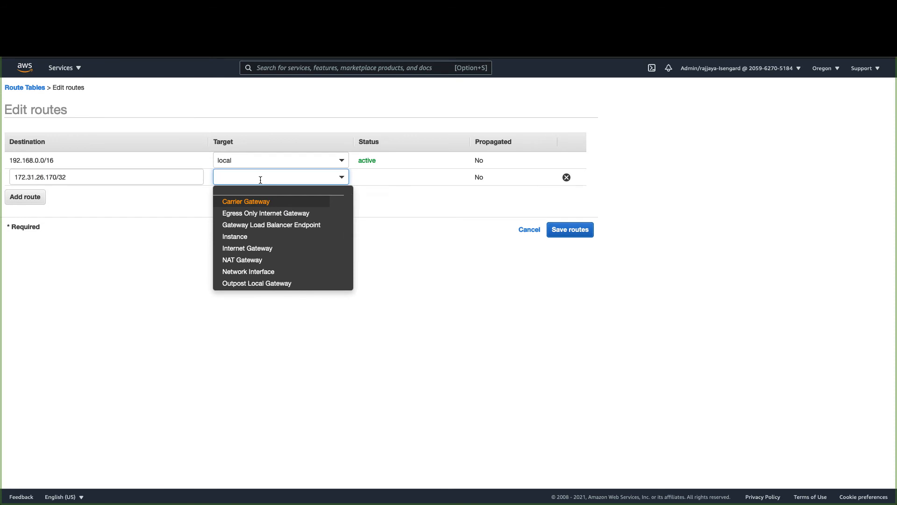
scroll(263, 240, "down", 1)
scroll(263, 243, "down", 2)
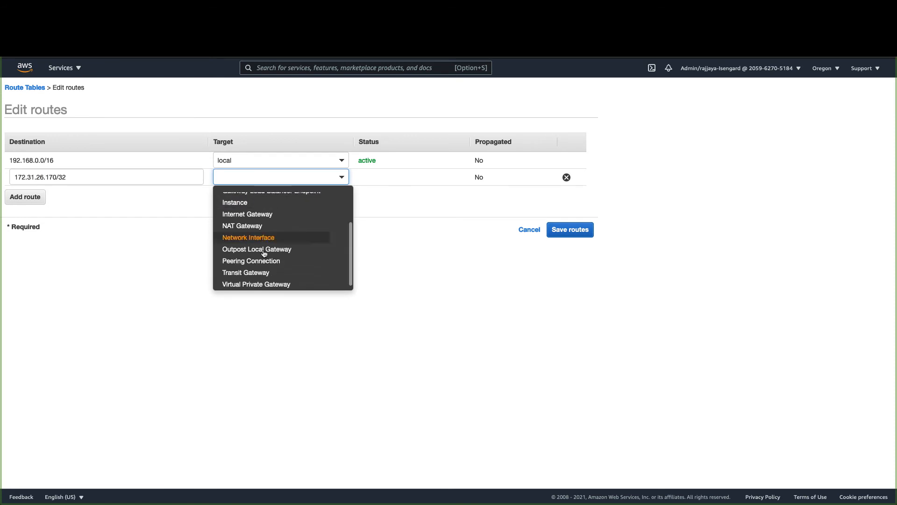
left_click(264, 260)
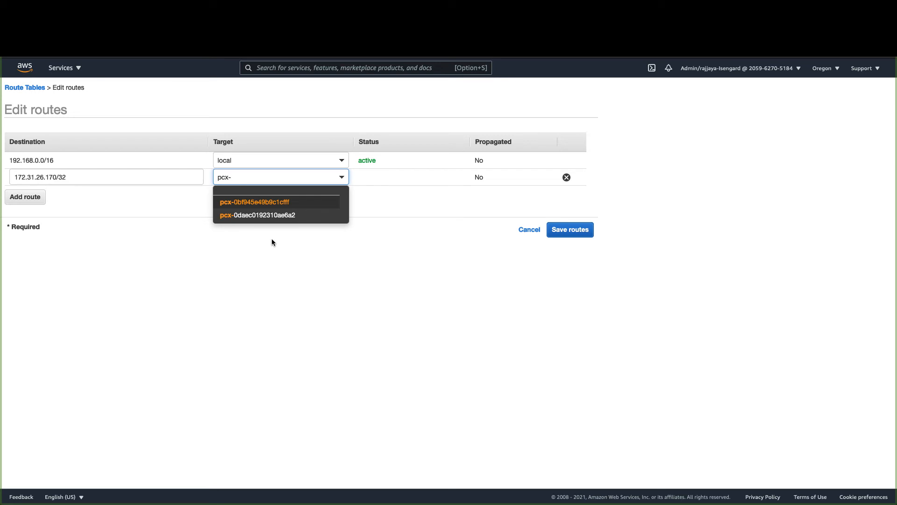
left_click(278, 202)
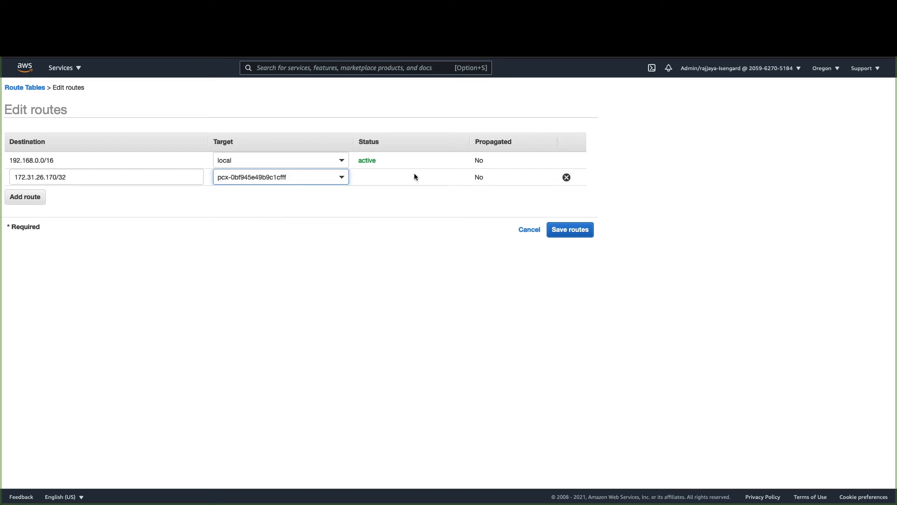
left_click(570, 230)
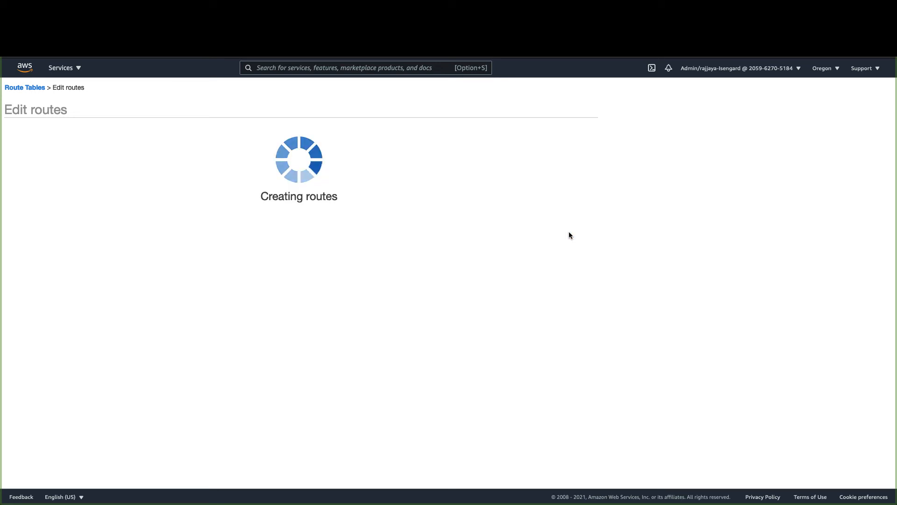
left_click(432, 169)
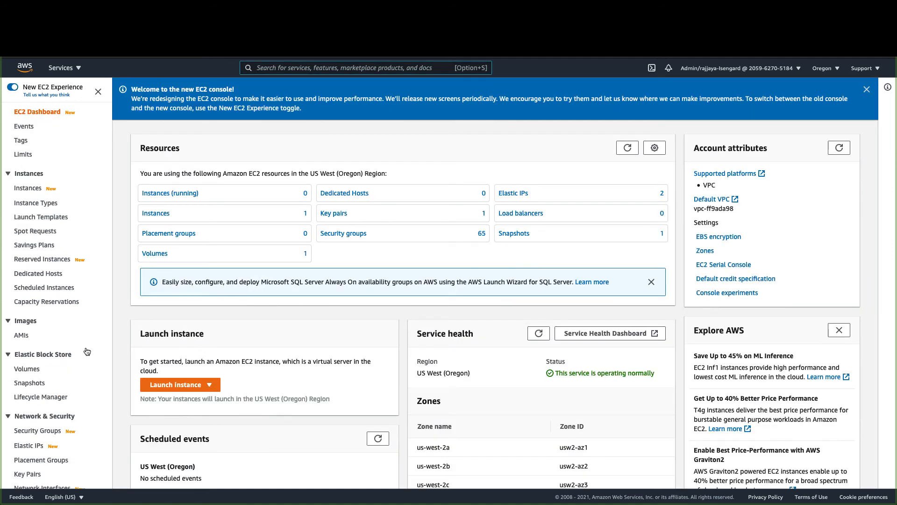
- Filter network interfaces by 'quicksight' and copy its private IPv4 address 192.168.2.120
scroll(86, 353, "down", 3)
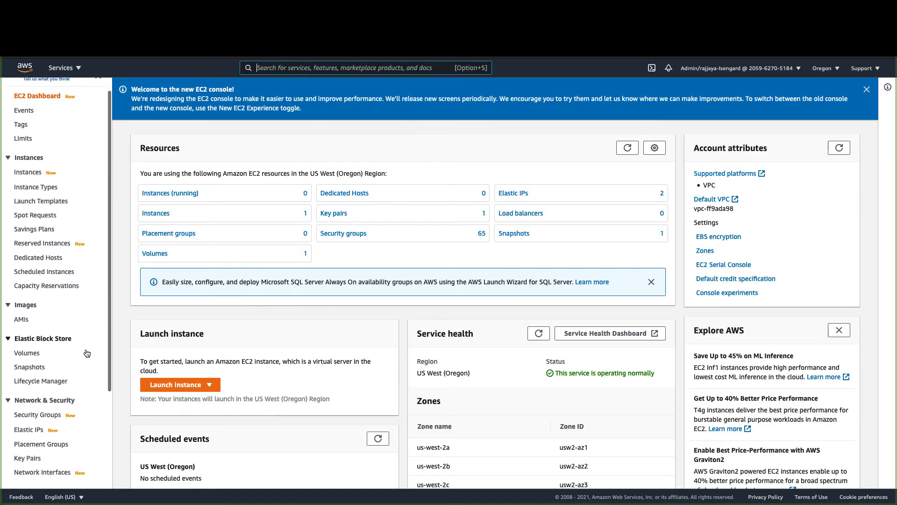
scroll(86, 352, "down", 3)
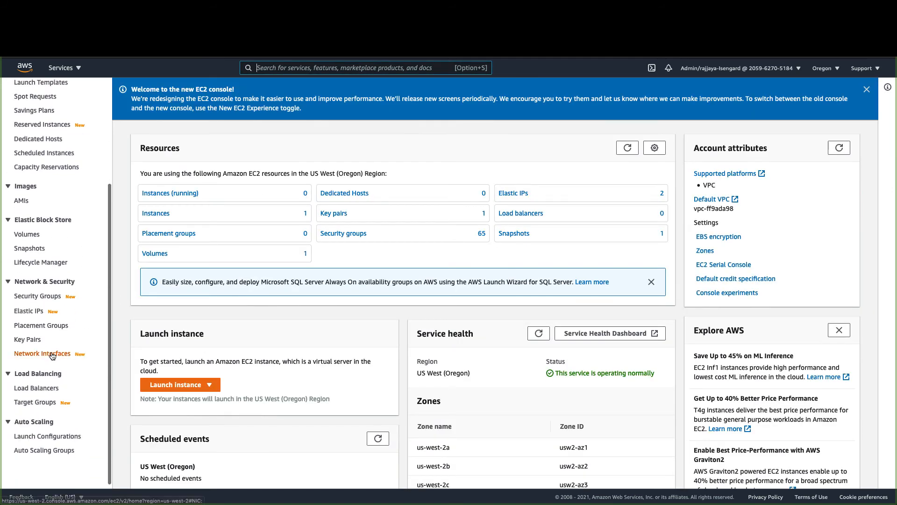
left_click(52, 355)
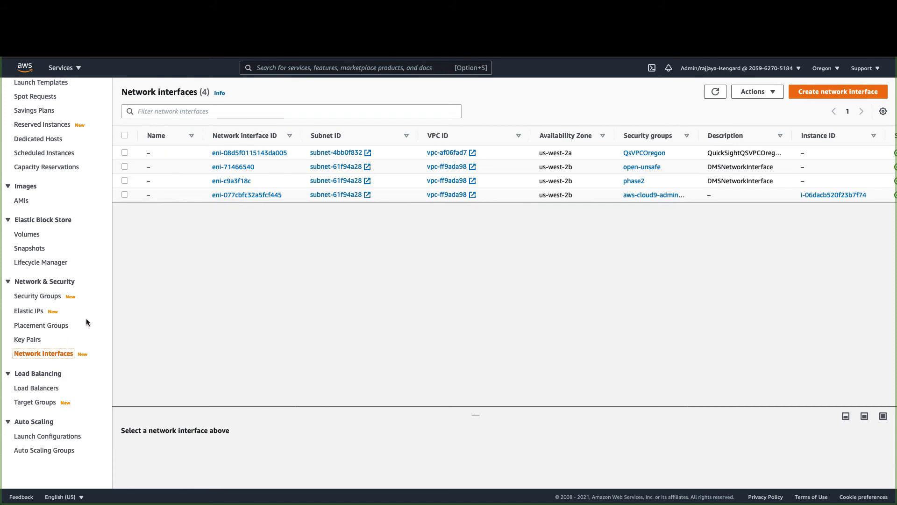
left_click(164, 113)
type("quicksight")
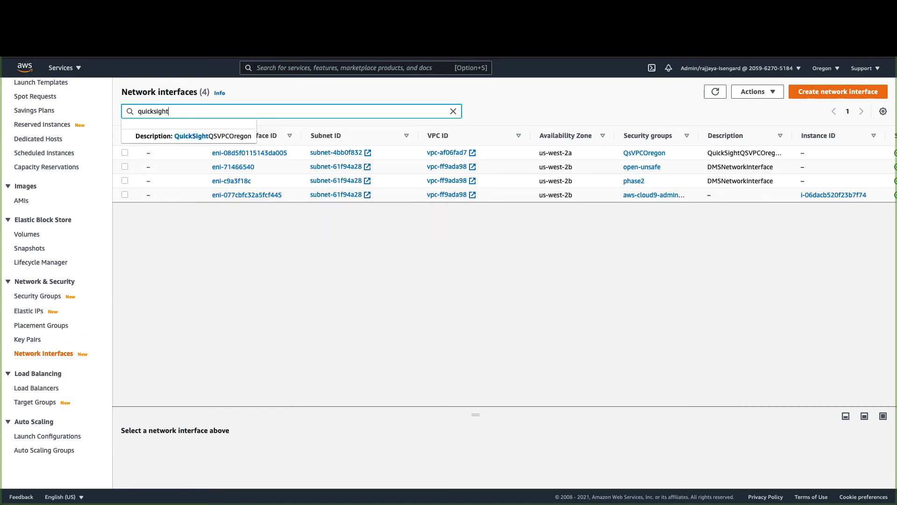
key("Return")
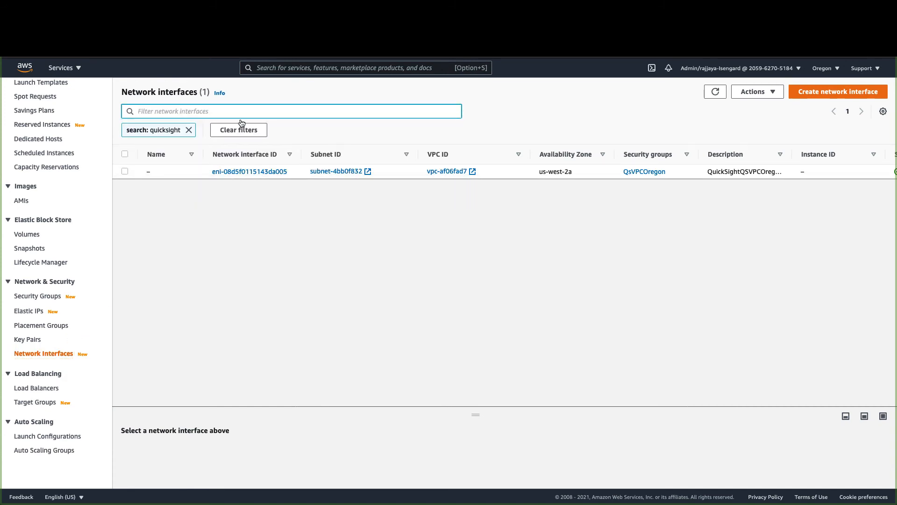
left_click(238, 173)
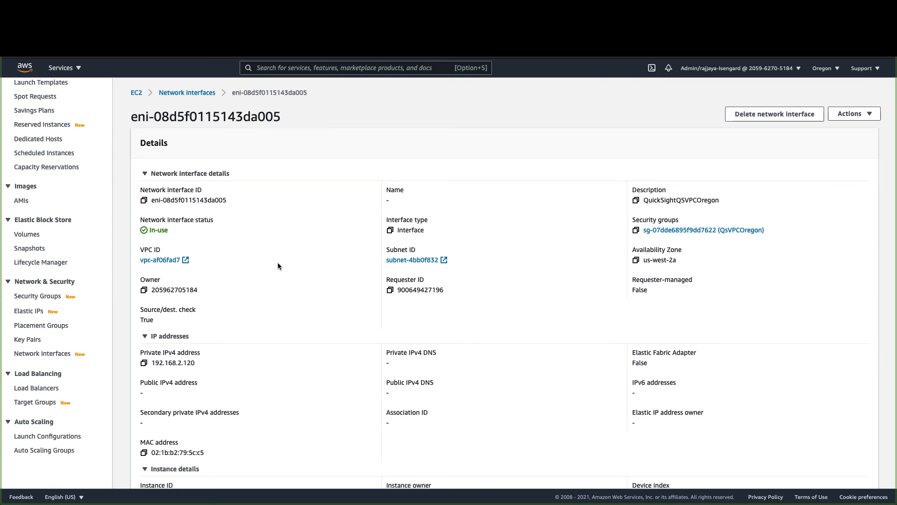
scroll(277, 262, "down", 1)
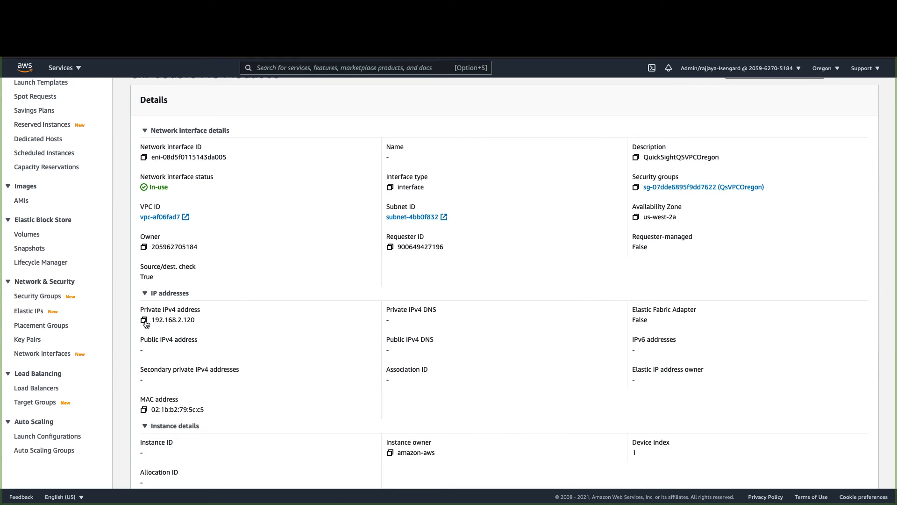
left_click(144, 321)
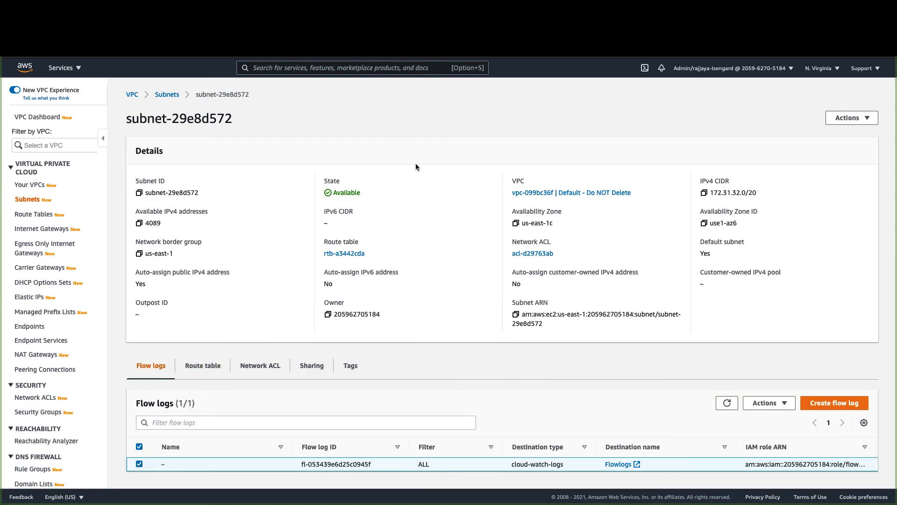
- Open the N. Virginia subnet's route table rtb-a3442cda in a new tab and edit its routes
scroll(428, 291, "down", 1)
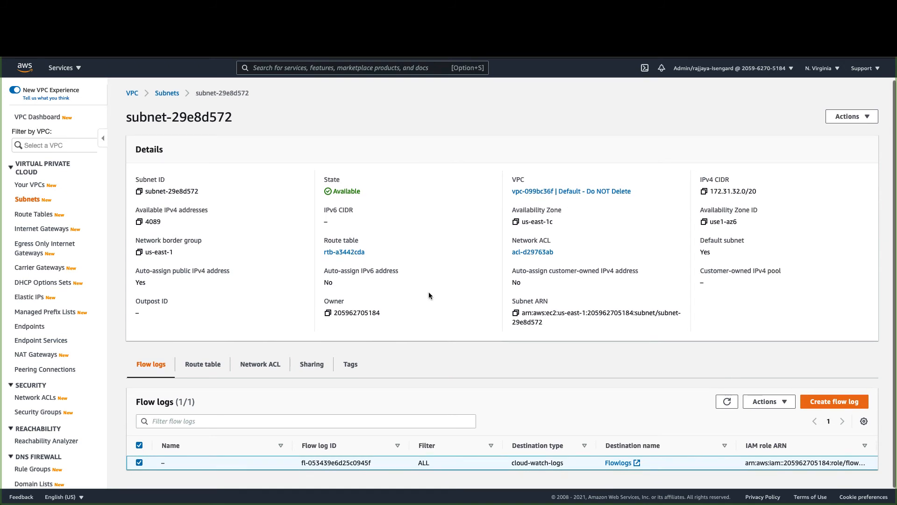
left_click(203, 366)
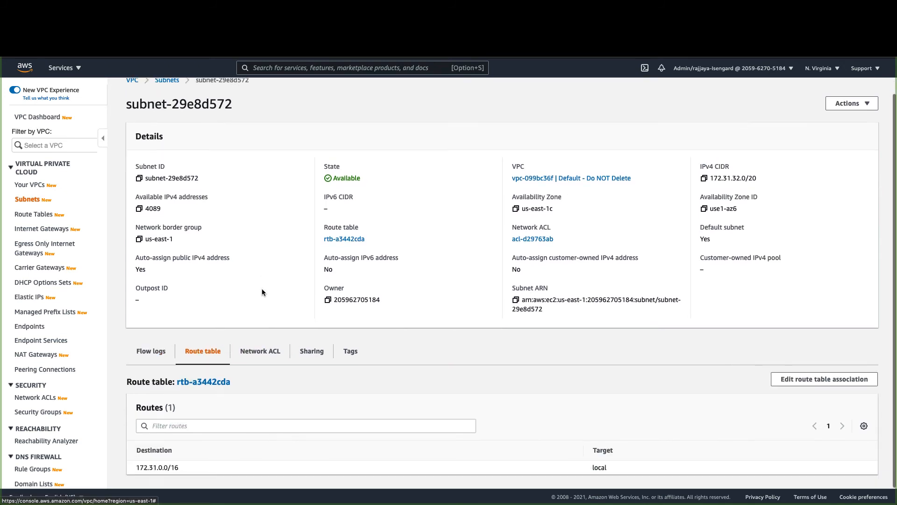
right_click(210, 384)
left_click(243, 380)
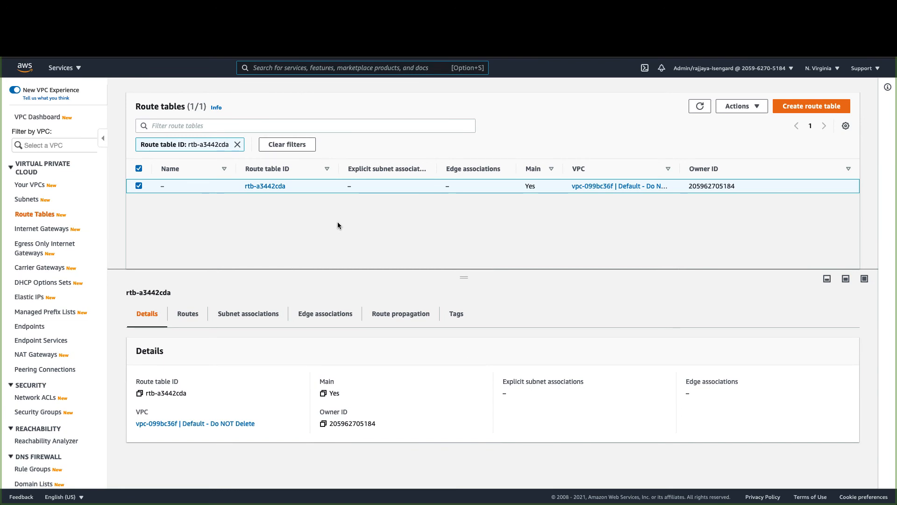
left_click(189, 314)
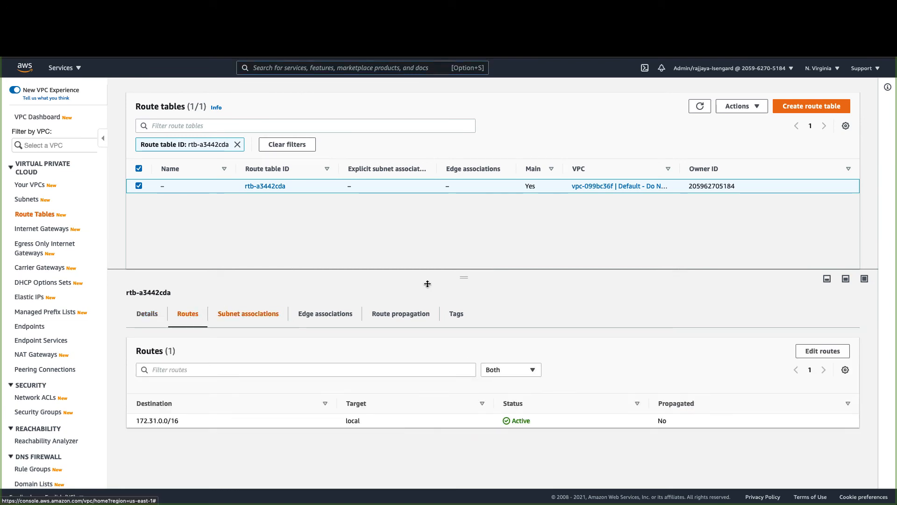
left_click(815, 351)
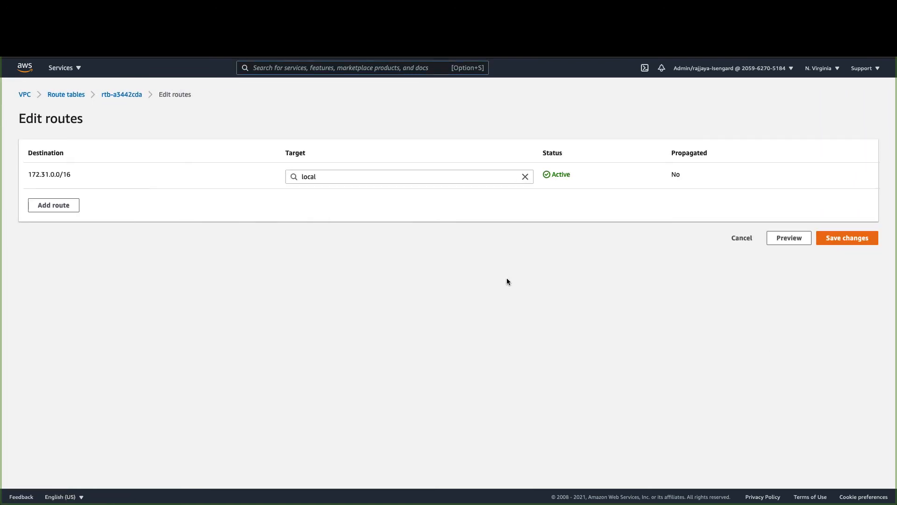
- Add a route for 192.168.2.120/32 targeting peering connection pcx-0bf945e49b9c1cfff and save
left_click(56, 205)
left_click(63, 204)
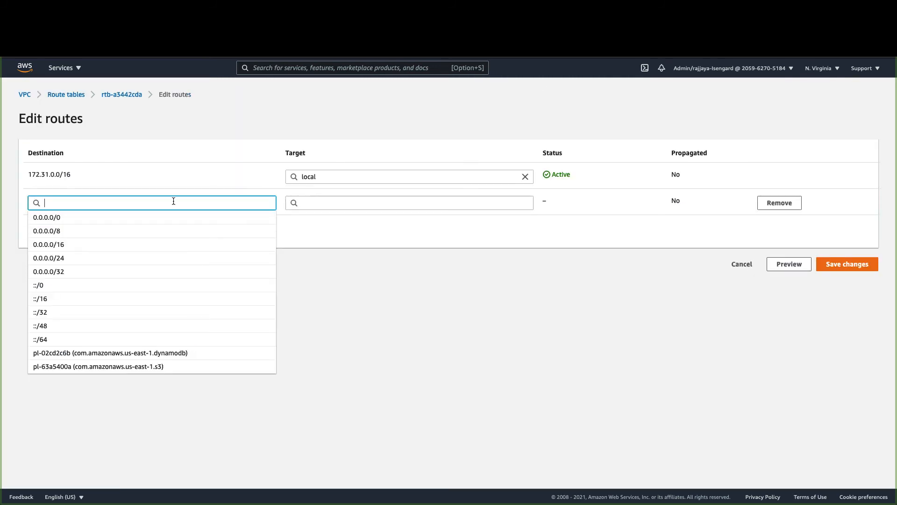
key("ctrl+v")
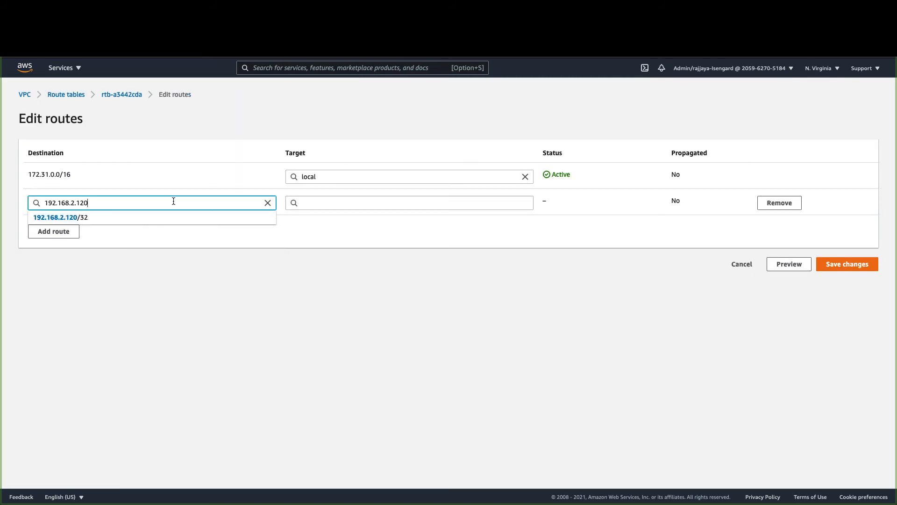
type("/32")
left_click(356, 202)
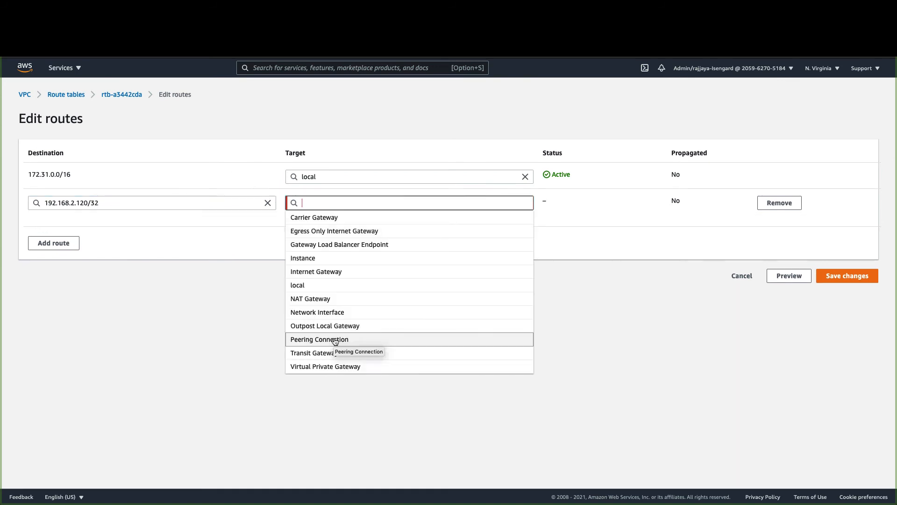
left_click(231, 268)
left_click(327, 202)
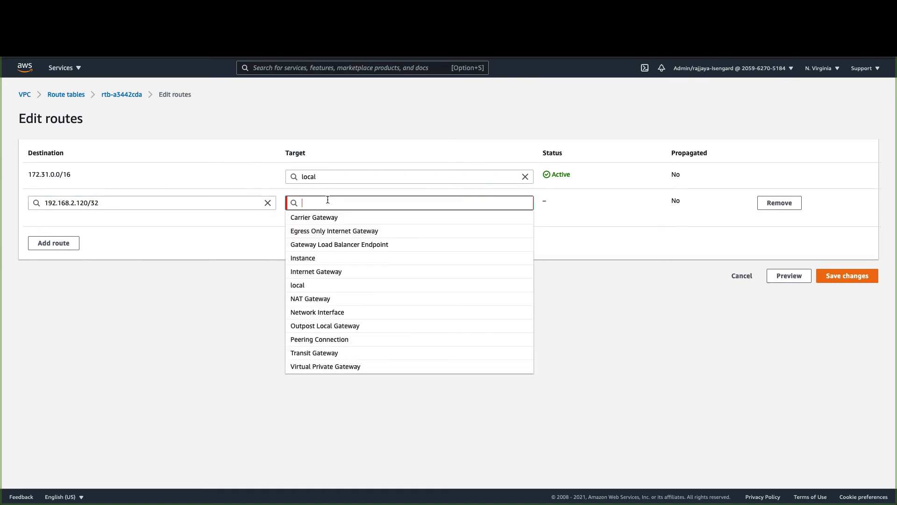
left_click(344, 344)
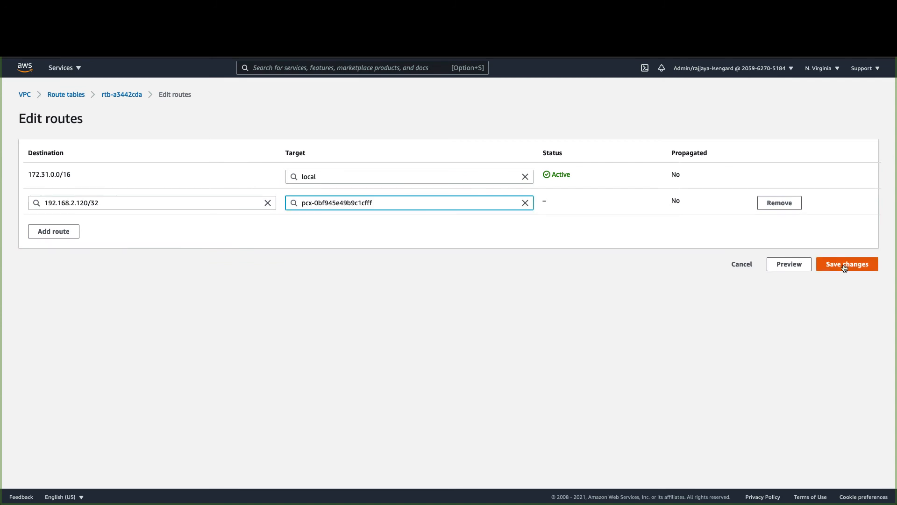
left_click(844, 265)
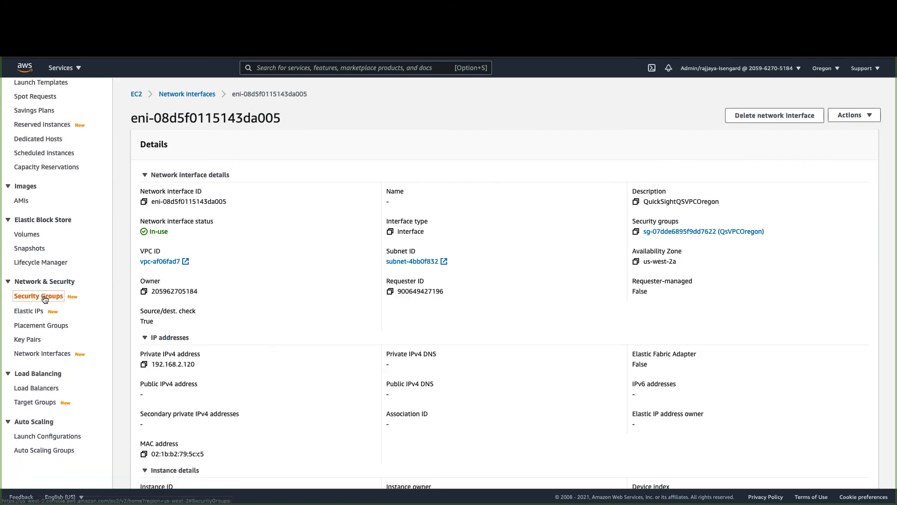
- Give QsVPCOregon an inbound All TCP rule with source 172.31.26.170/32 and save
left_click(45, 295)
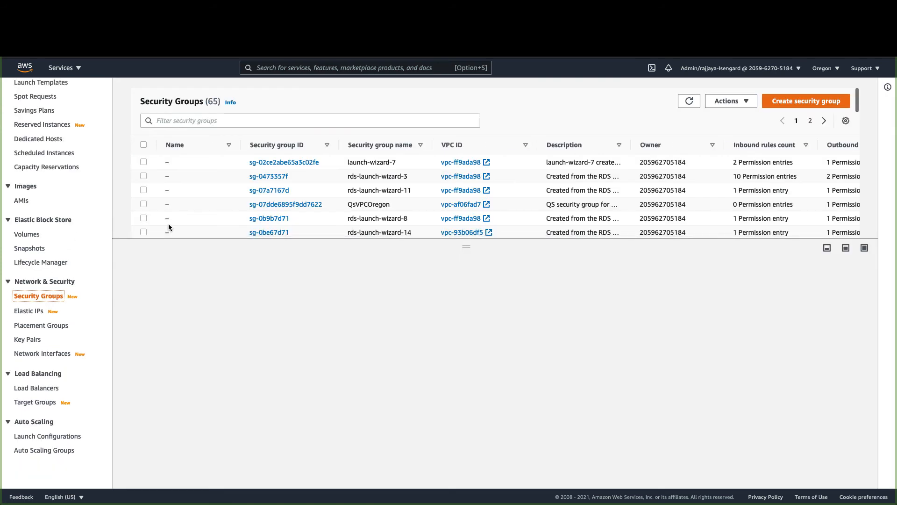
left_click(281, 204)
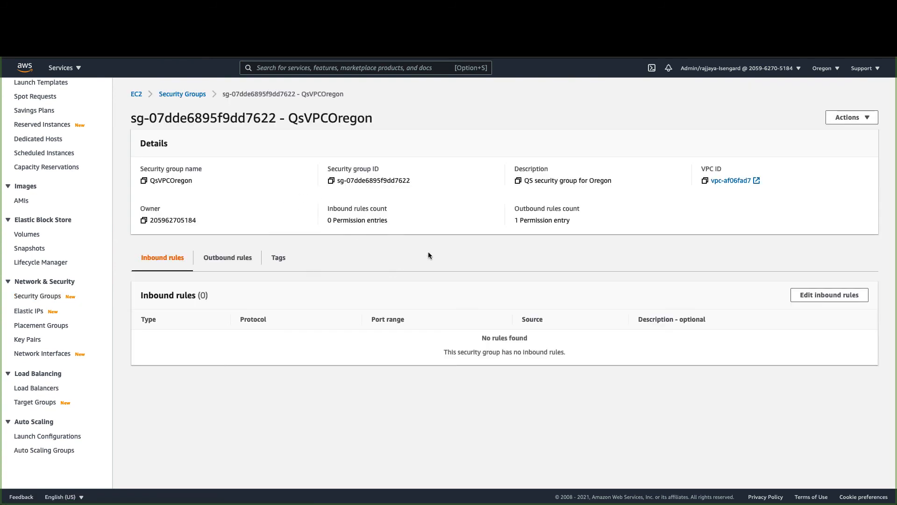
left_click(811, 296)
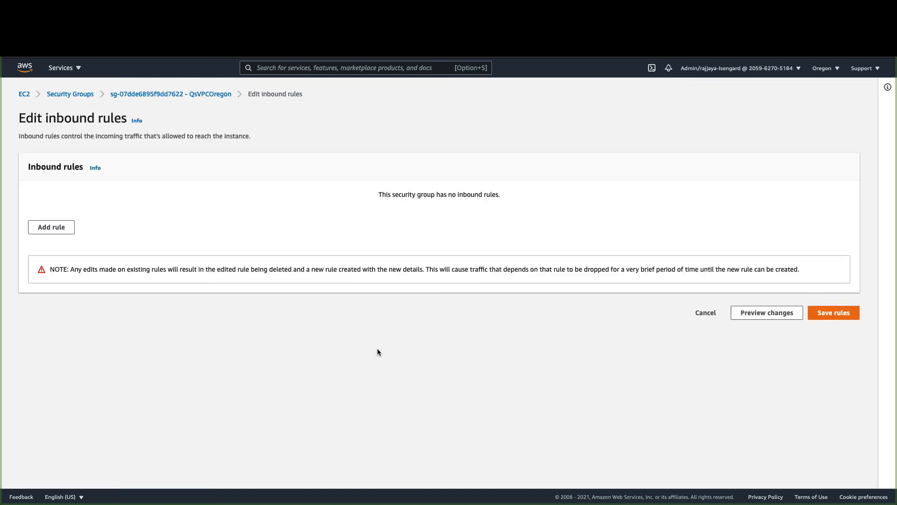
left_click(48, 233)
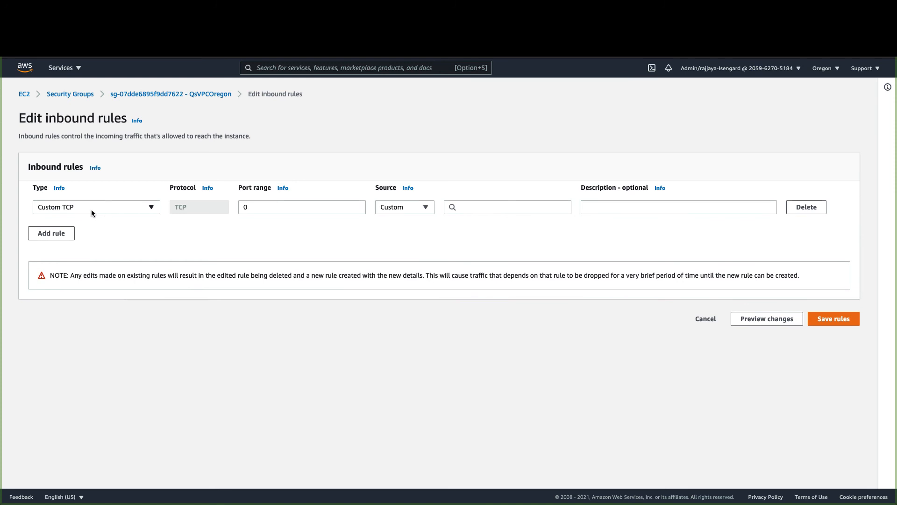
left_click(91, 210)
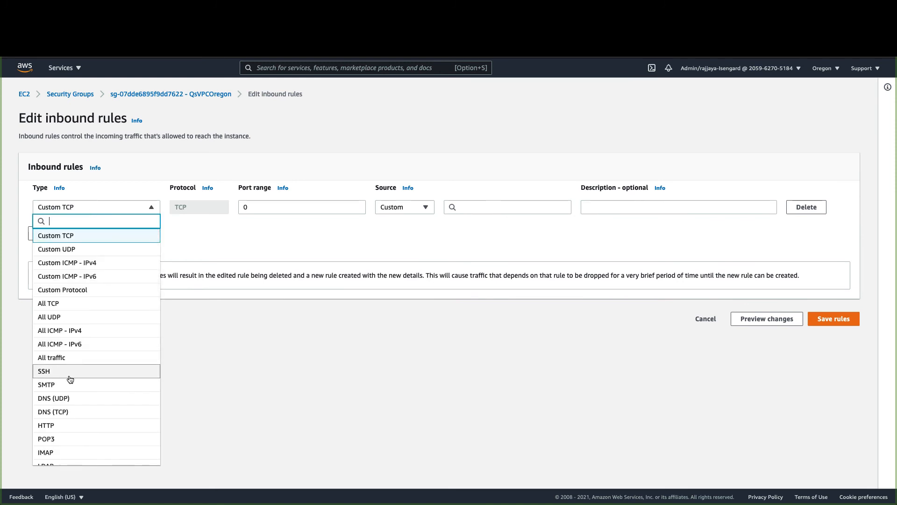
left_click(71, 304)
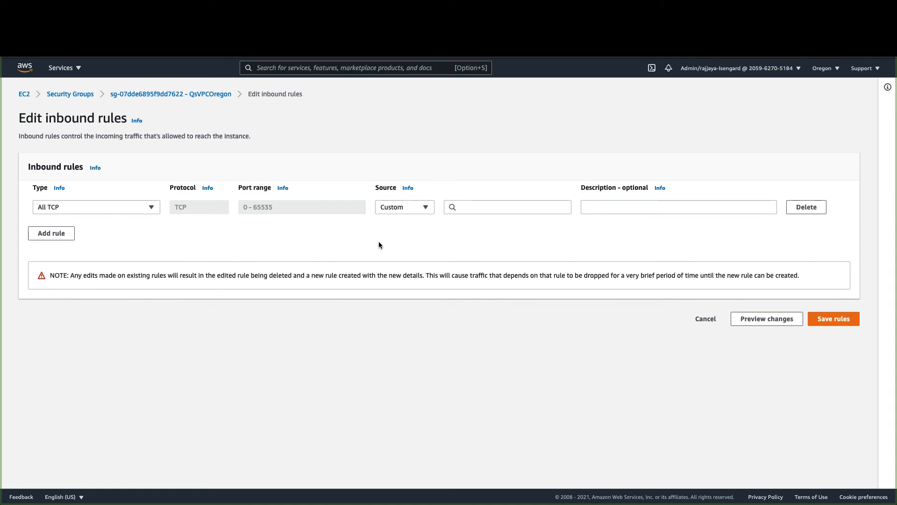
left_click(495, 206)
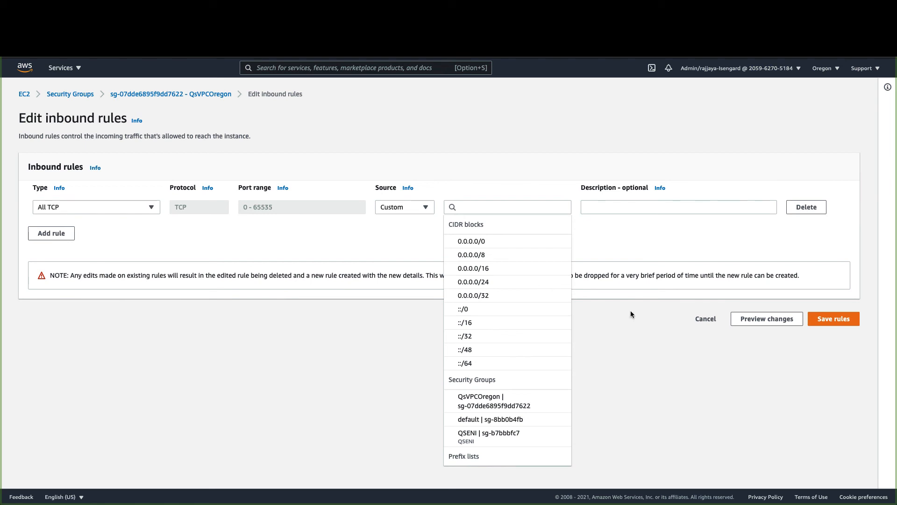
left_click(503, 207)
key("super+v")
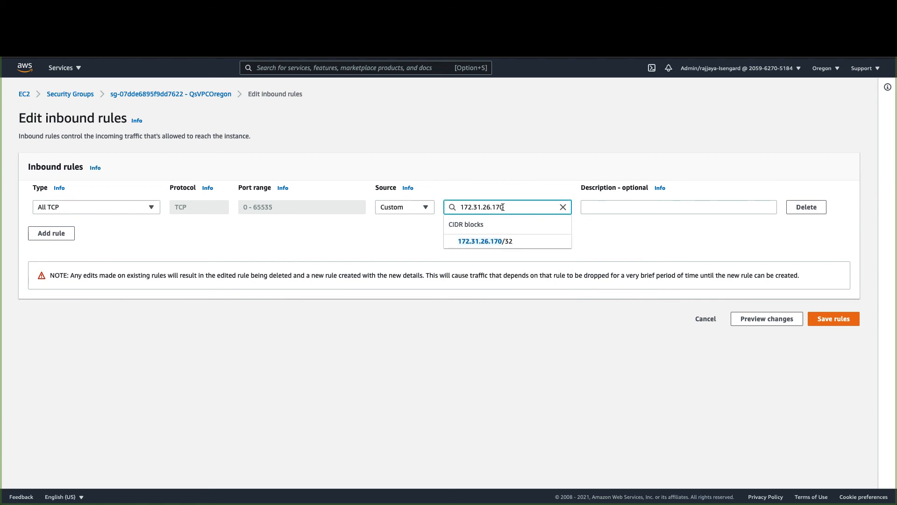
left_click(516, 242)
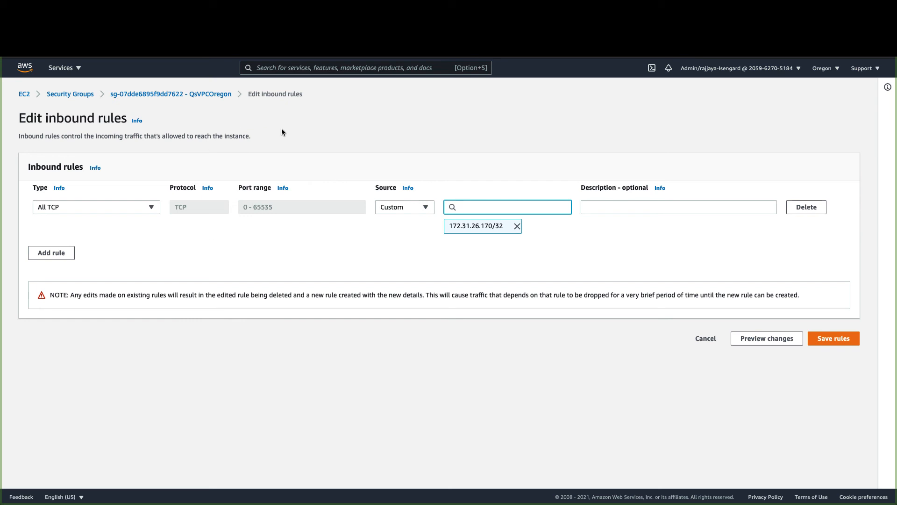
left_click(824, 339)
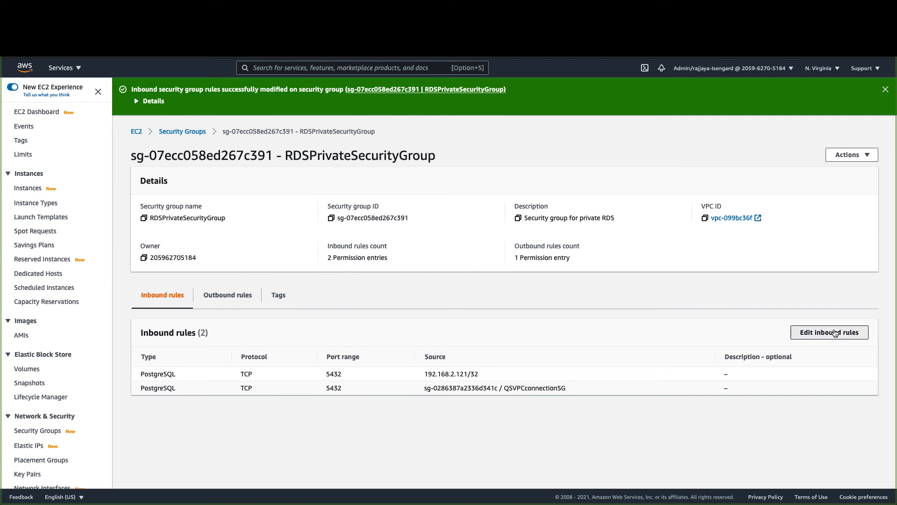
- Add a PostgreSQL (5432) inbound rule from 192.168.2.120/32 to RDSPrivateSecurityGroup and save
left_click(835, 332)
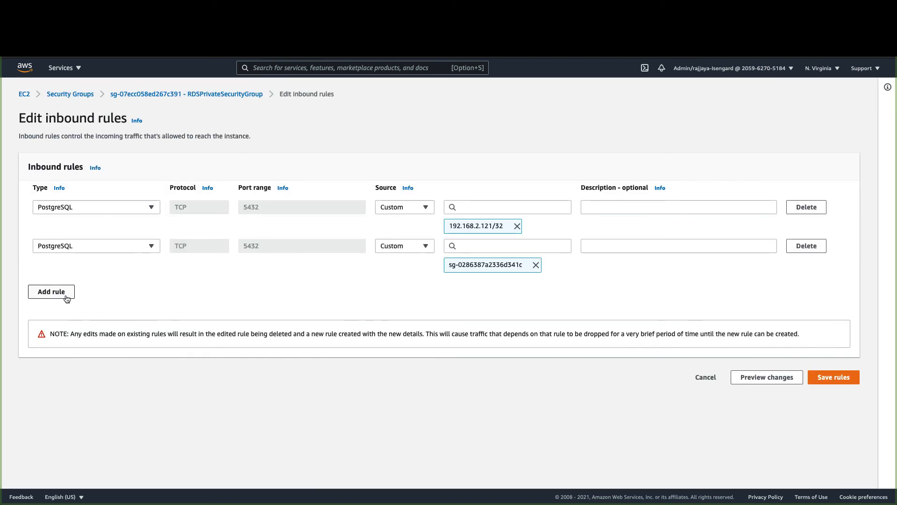
left_click(66, 296)
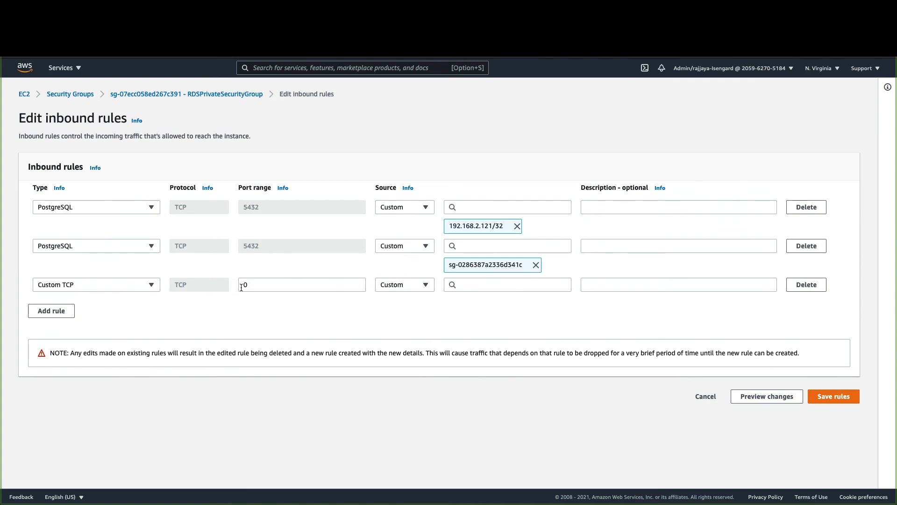
left_click(108, 285)
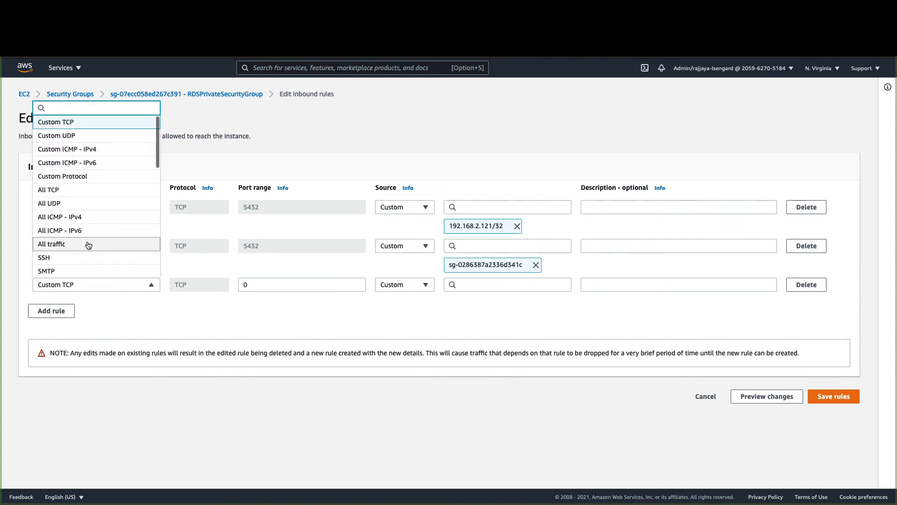
scroll(88, 244, "down", 5)
left_click(74, 217)
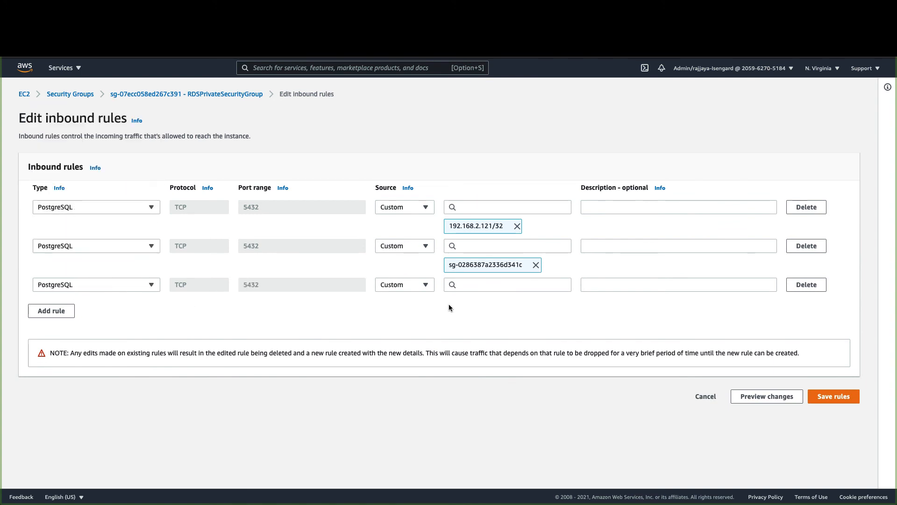
left_click(474, 284)
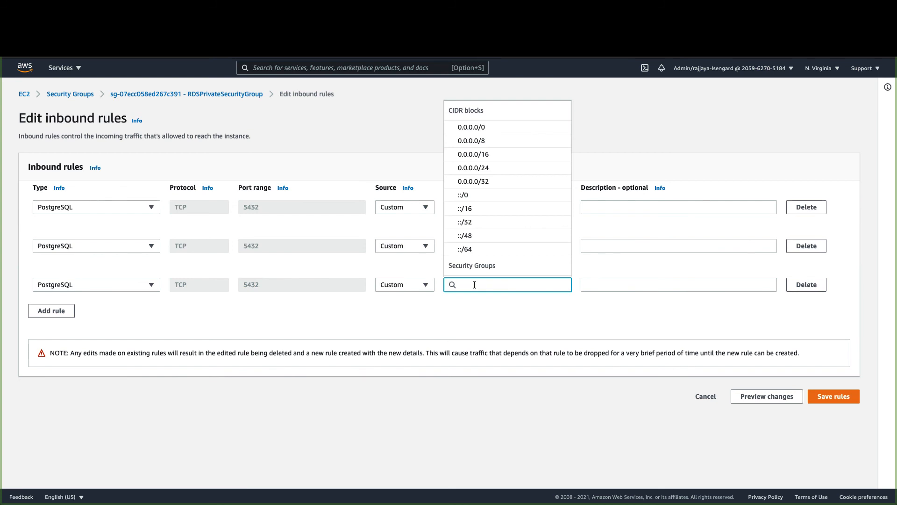
type("192.168.2.120")
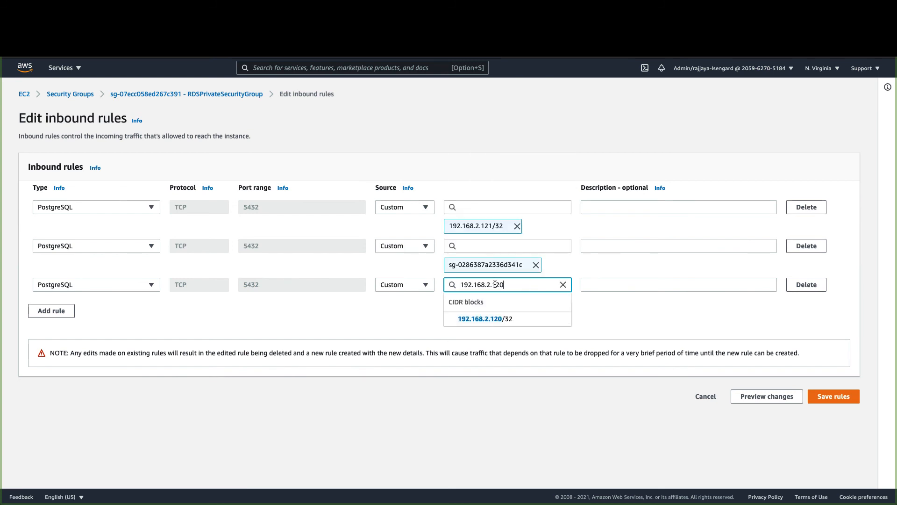
type("/32")
left_click(822, 397)
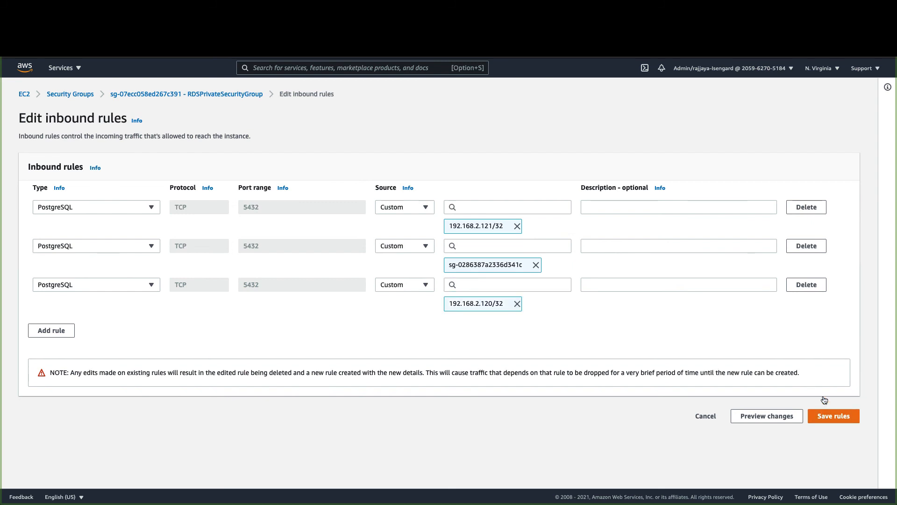
left_click(827, 417)
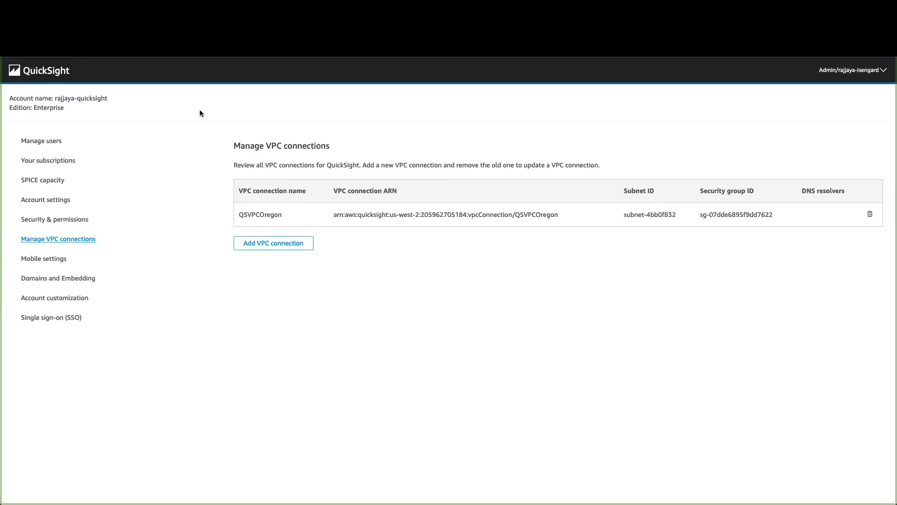
- From the QuickSight Datasets list, start a new dataset after checking the account's region
left_click(48, 78)
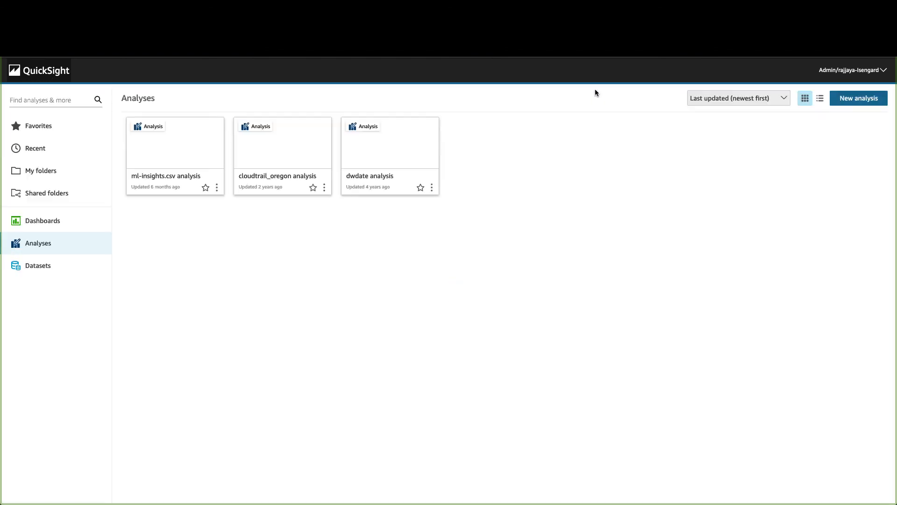
left_click(42, 268)
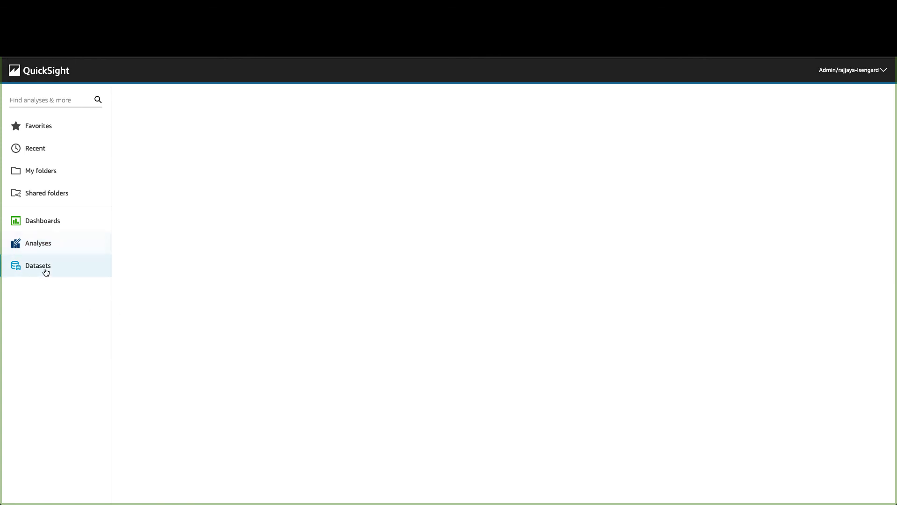
left_click(852, 98)
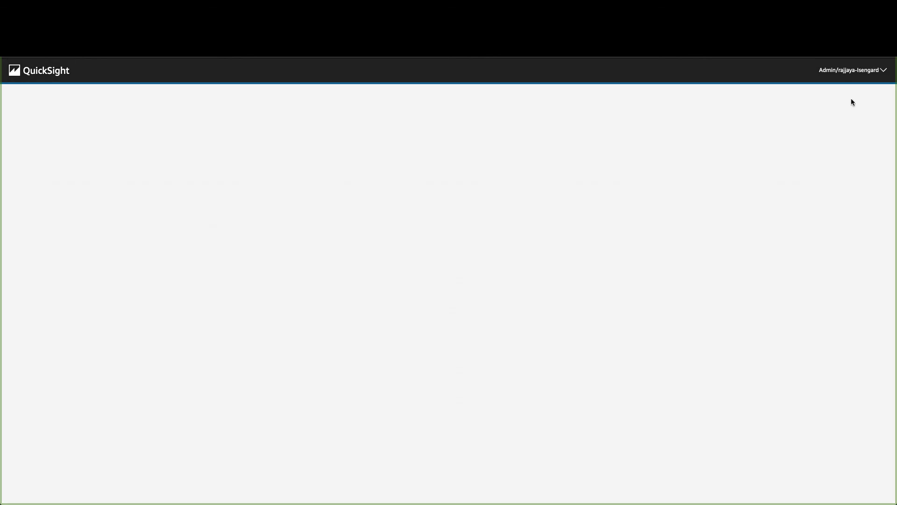
left_click(849, 70)
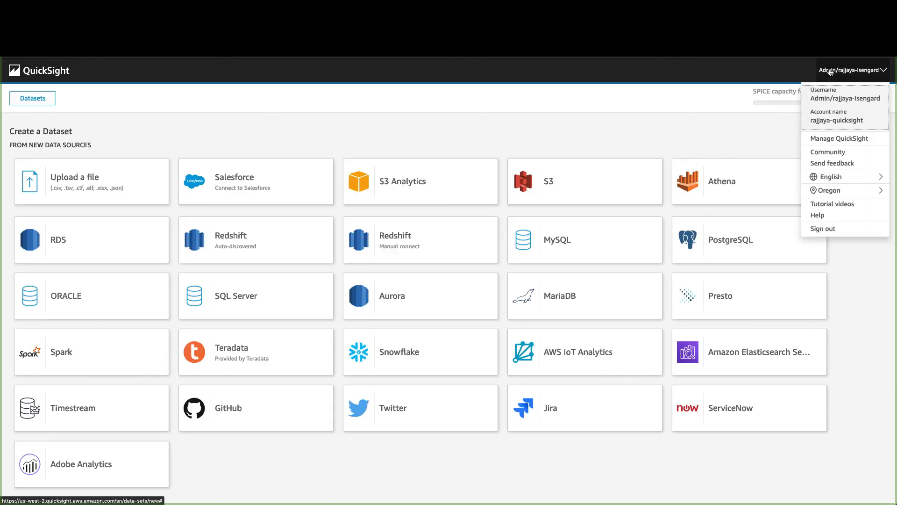
mouse_move(841, 193)
left_click(654, 120)
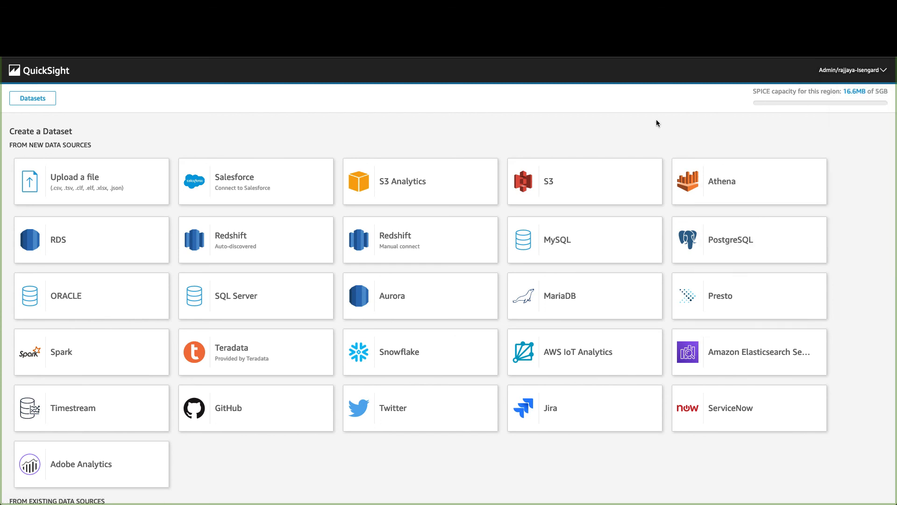
- Start a PostgreSQL data source named QScrossVPC using the QSVPCOregon VPC connection
left_click(740, 242)
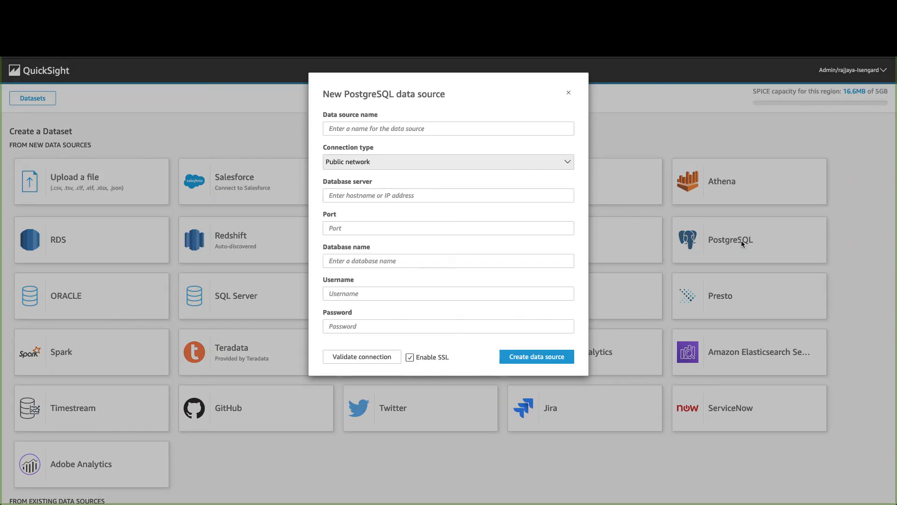
left_click(389, 132)
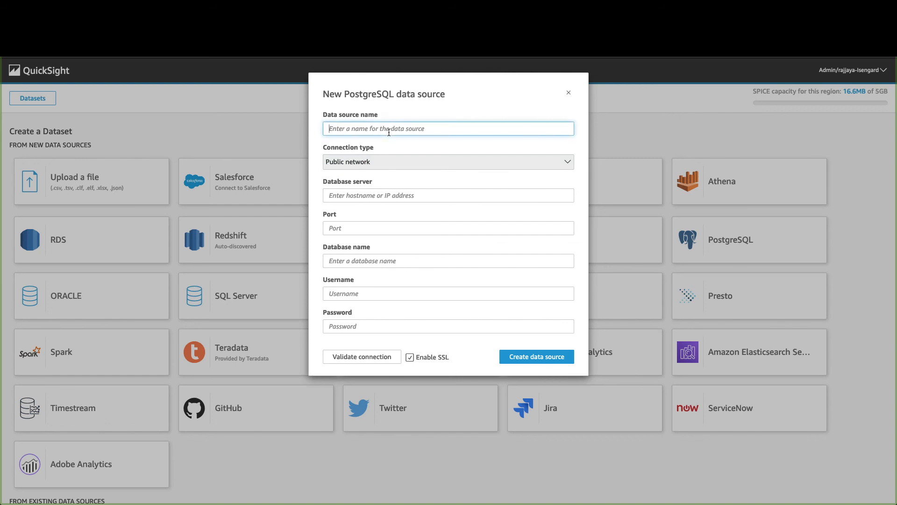
type("QScross")
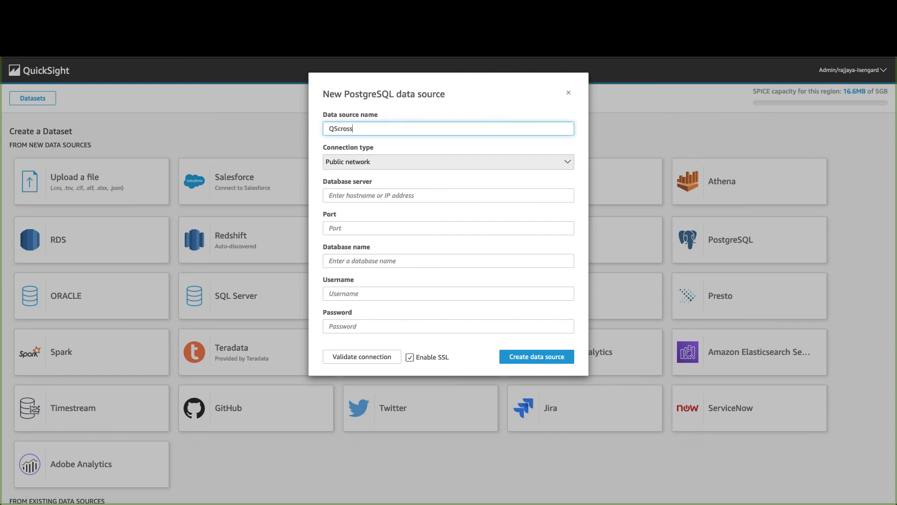
type("VPC")
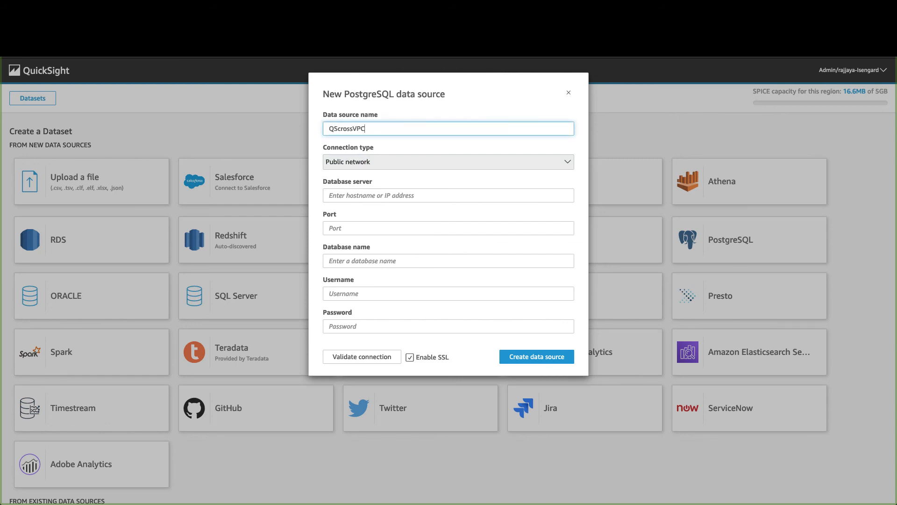
left_click(399, 162)
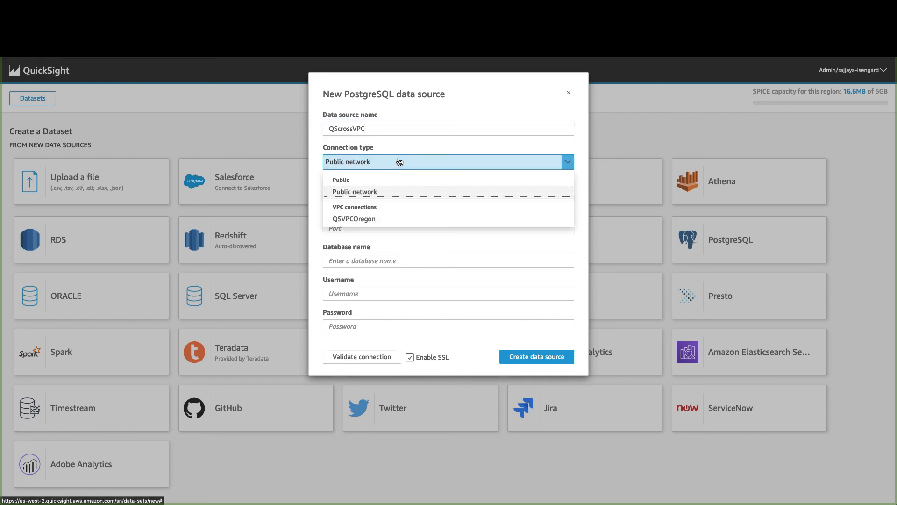
left_click(372, 220)
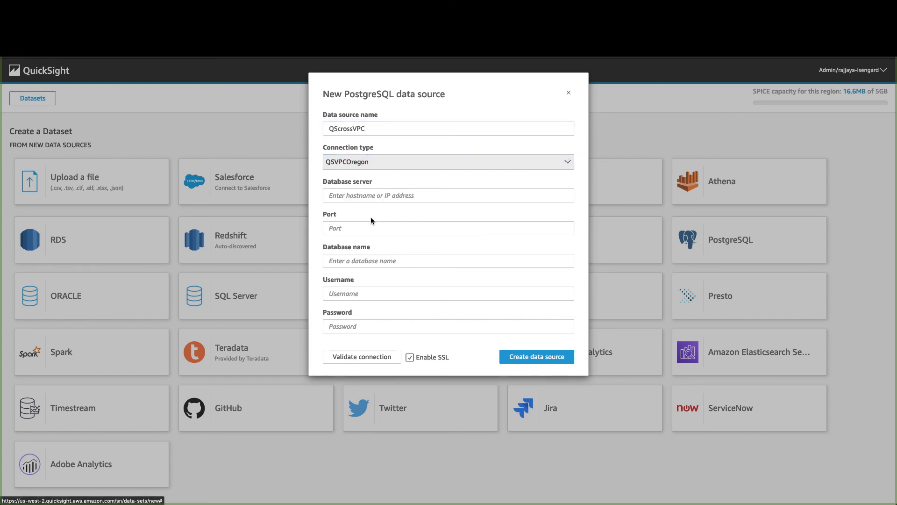
- Copy the postgres-test RDS endpoint hostname and paste it as the database server
left_click(356, 196)
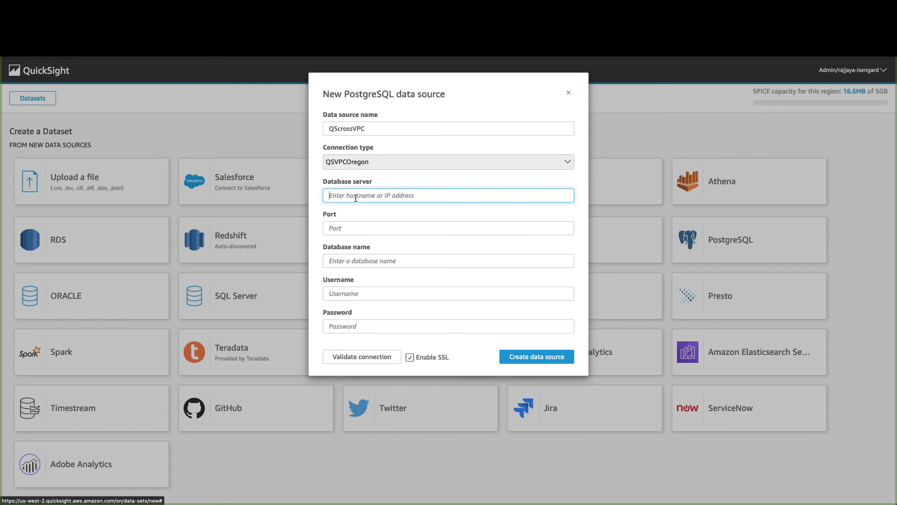
left_click(262, 19)
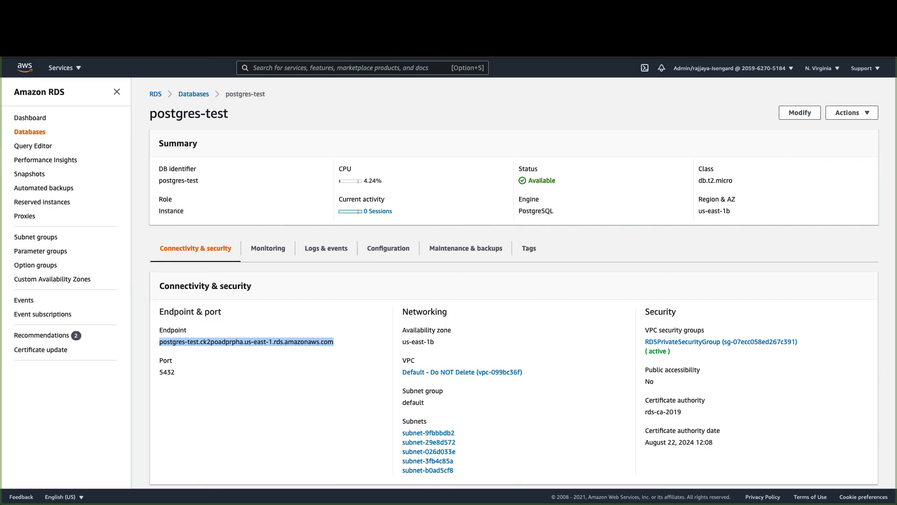
right_click(288, 343)
left_click(275, 344)
left_click(275, 344)
triple_click(275, 345)
right_click(275, 345)
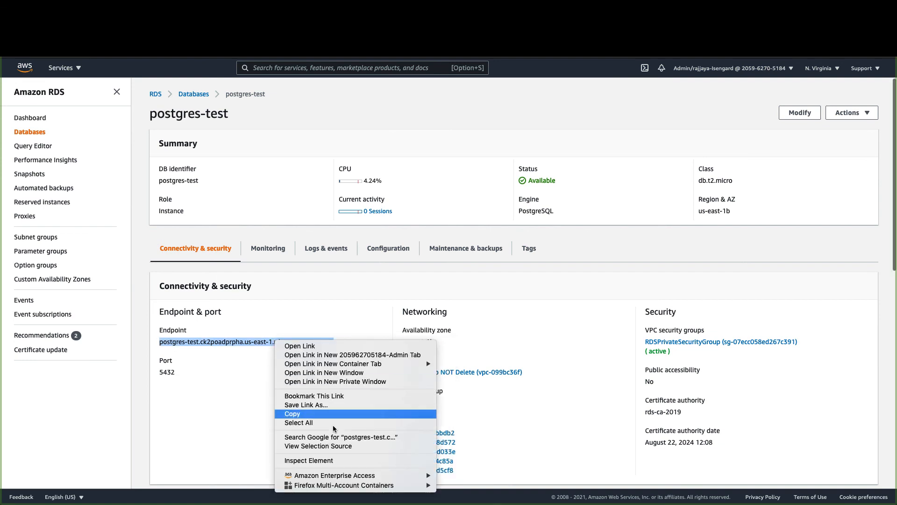
left_click(311, 416)
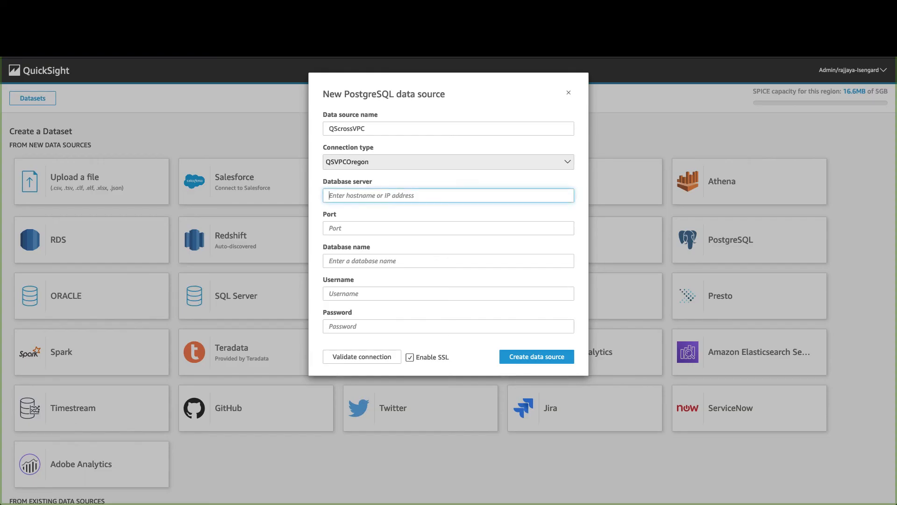
key("ctrl+v")
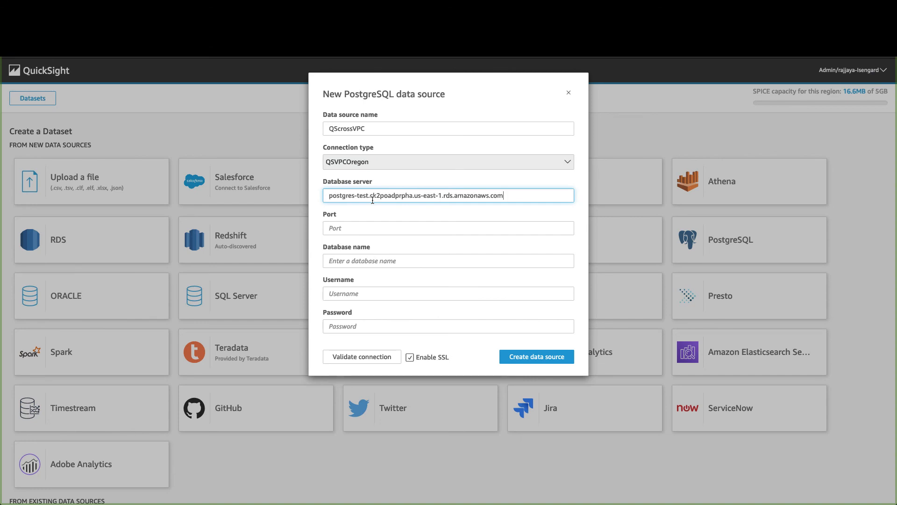
- Set port 5432, validate the connection, and create the QScrossVPC data source
left_click(370, 226)
type("5432")
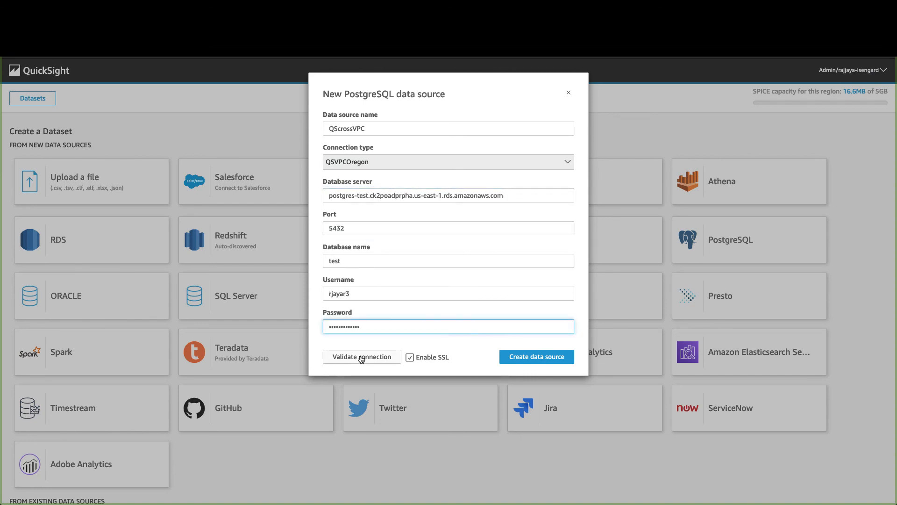
left_click(362, 357)
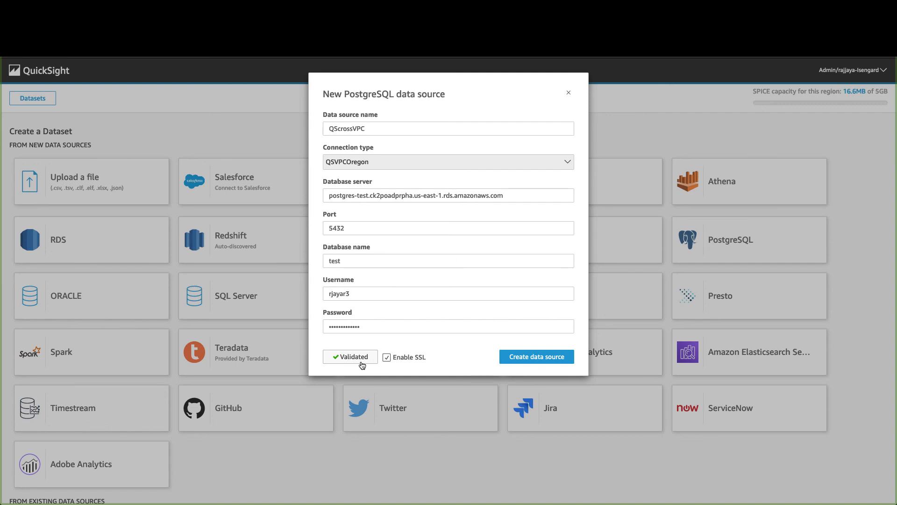
left_click(521, 362)
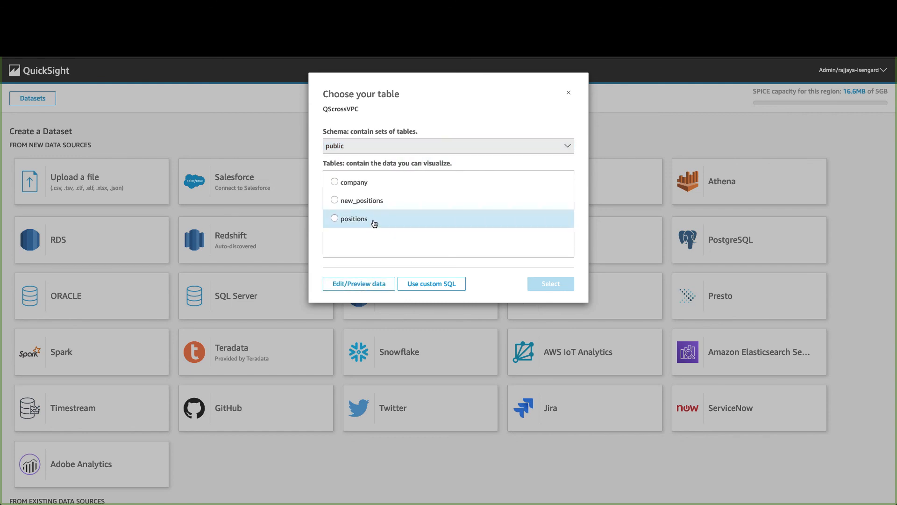
- Build a direct-query analysis from the positions table
left_click(374, 223)
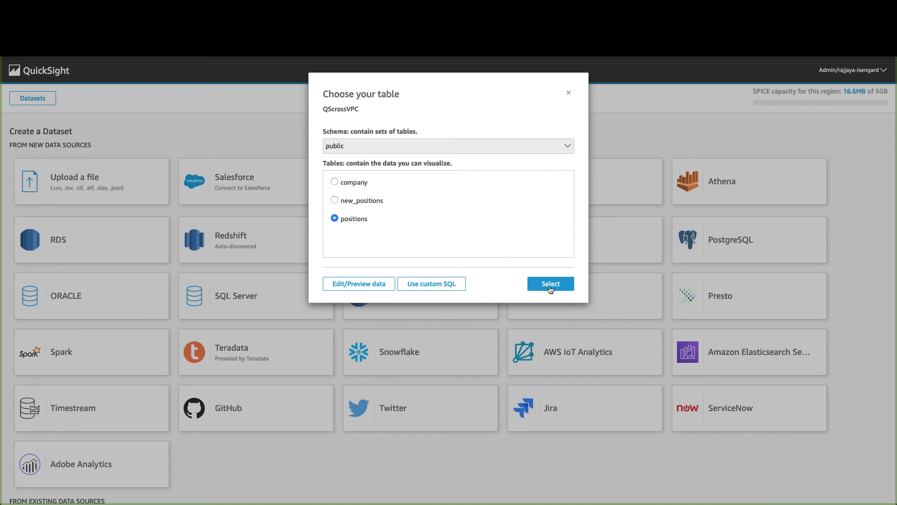
left_click(551, 283)
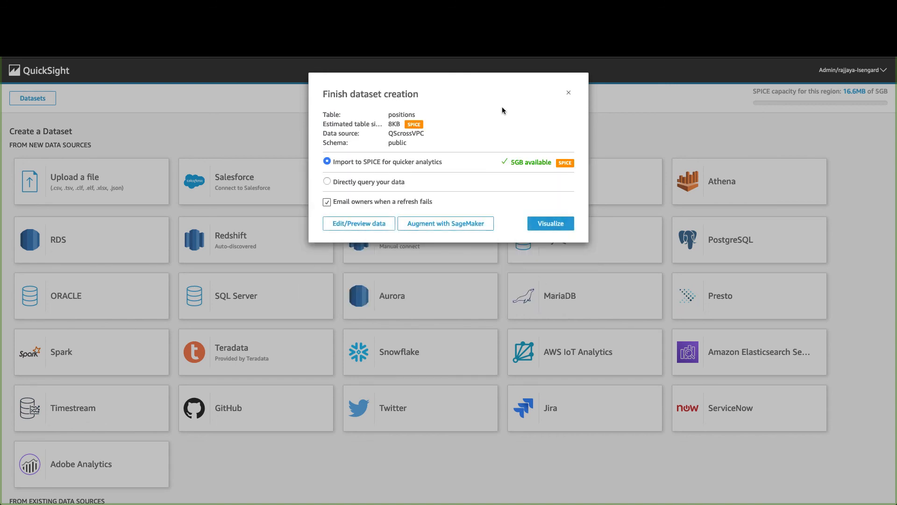
left_click(441, 180)
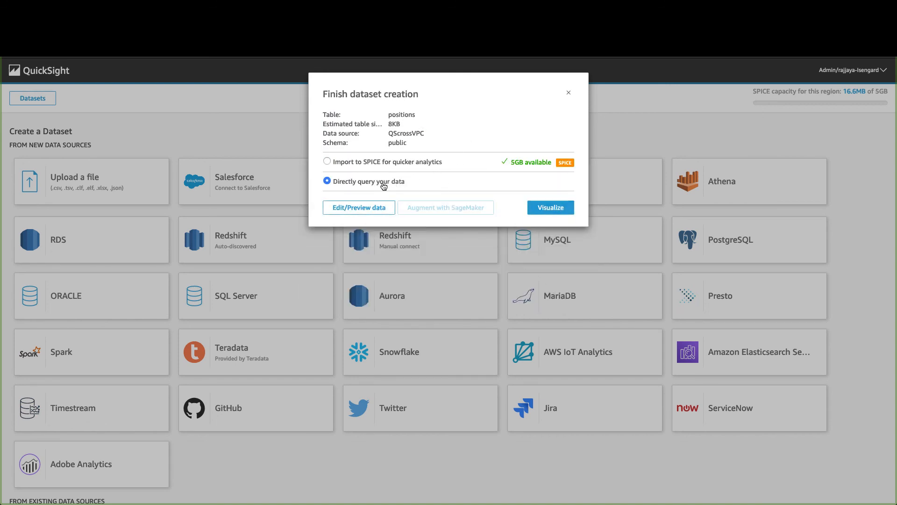
left_click(551, 207)
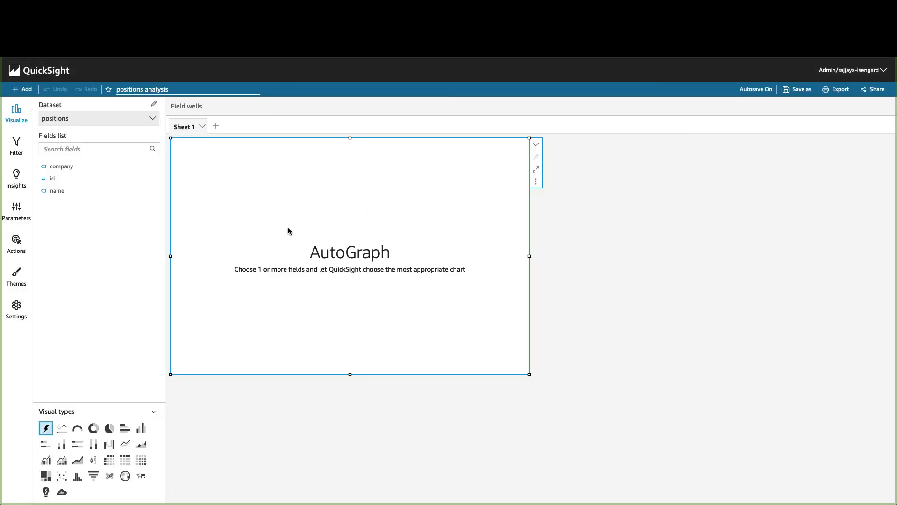
- Chart record counts by company, id and name, then view RDSPrivateSecurityGroup's outbound rules
left_click(66, 167)
left_click(59, 178)
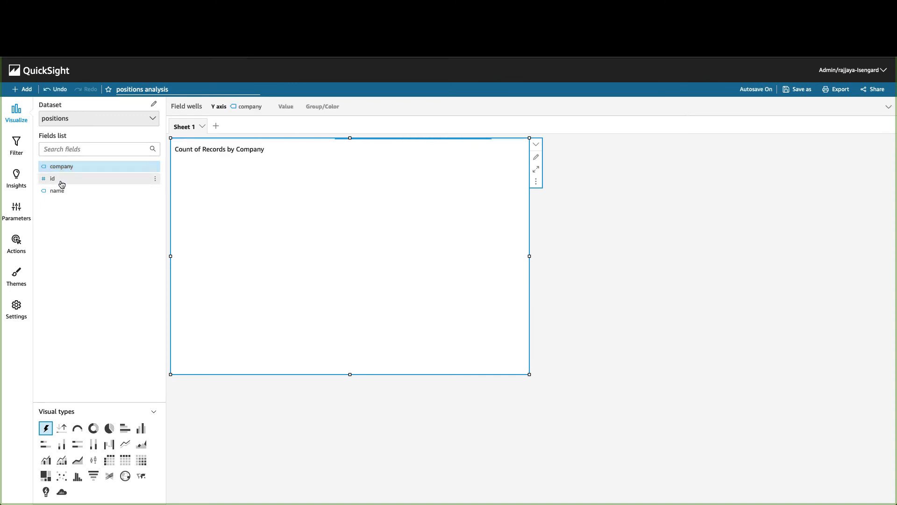
left_click(60, 190)
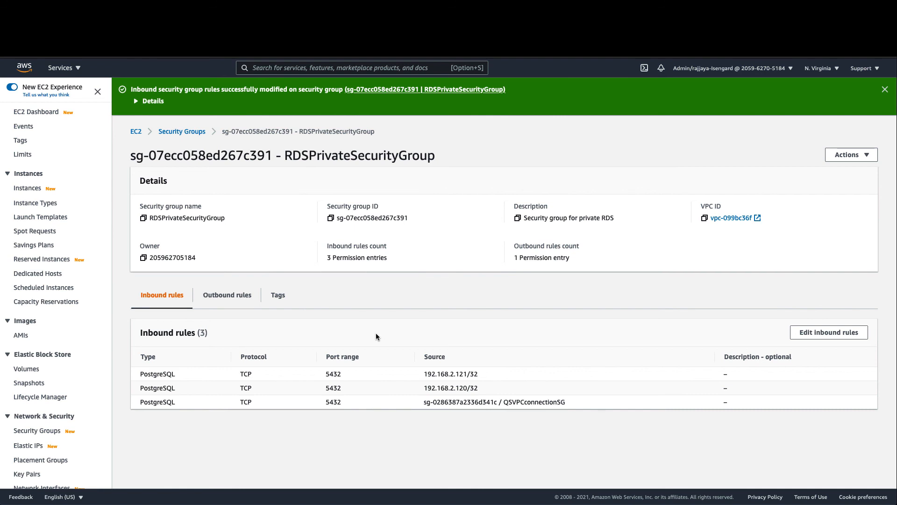
left_click(224, 295)
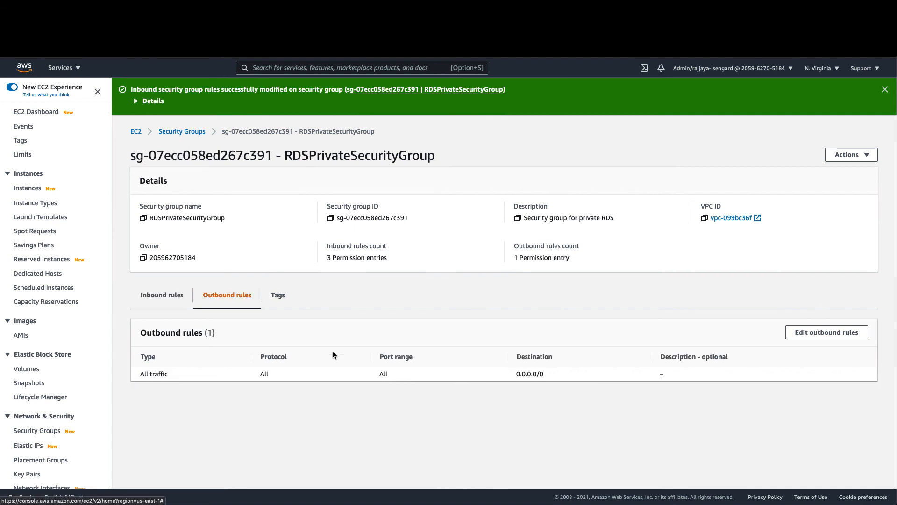